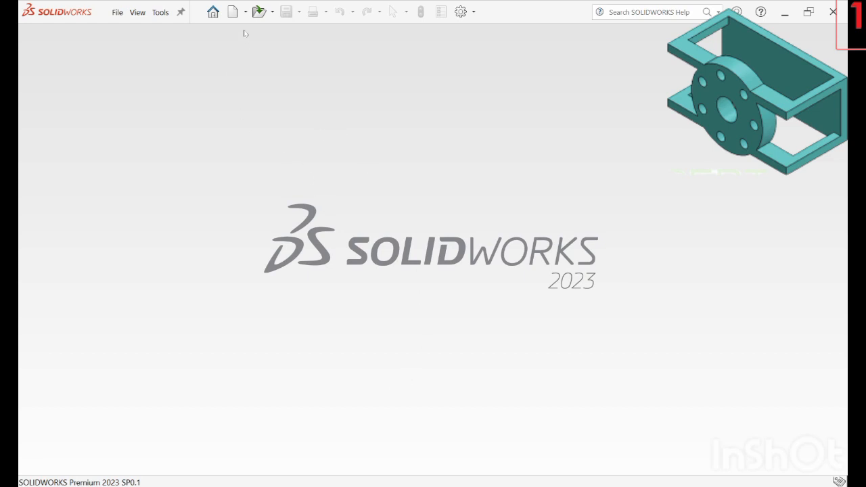
Create a new part document and start a sketch on the Front Plane
left_click(233, 11)
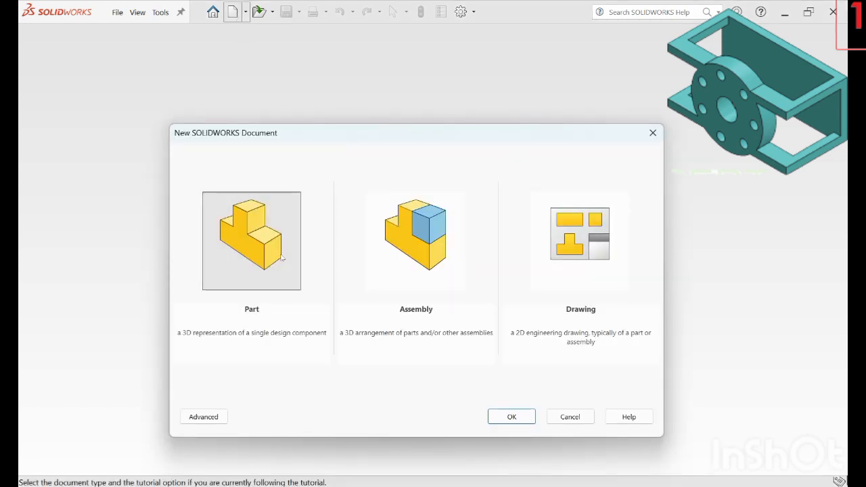
left_click(511, 417)
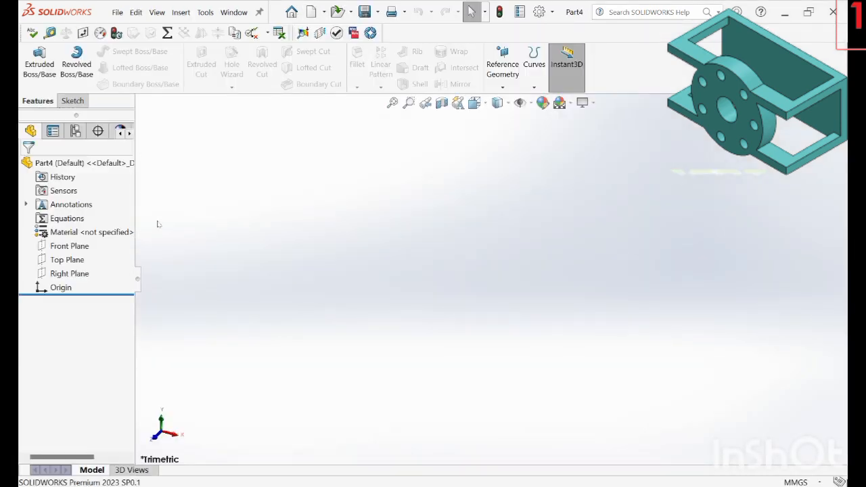
left_click(69, 245)
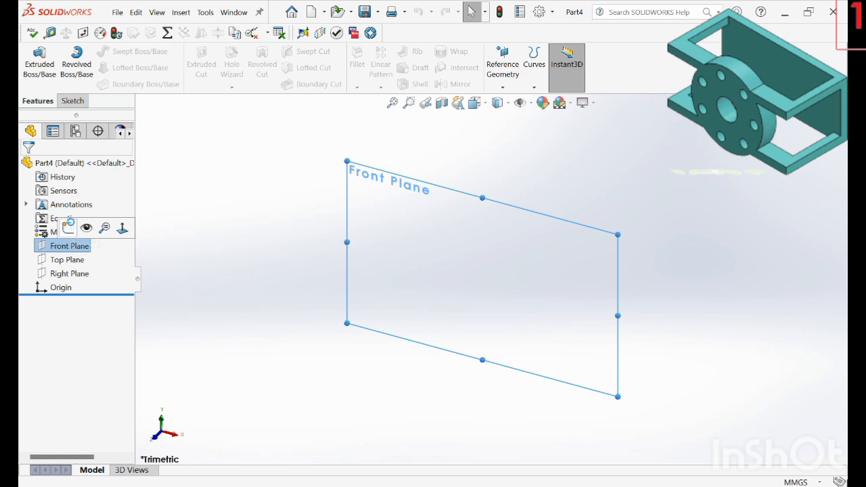
left_click(67, 227)
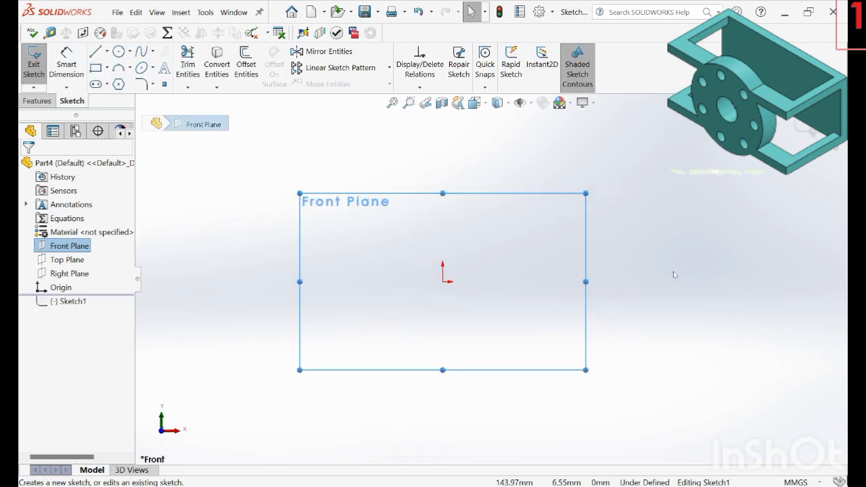
Sketch three concentric circles centred on the origin with radii of about 32, 54 and 78 mm
right_click_drag(666, 330, 615, 354)
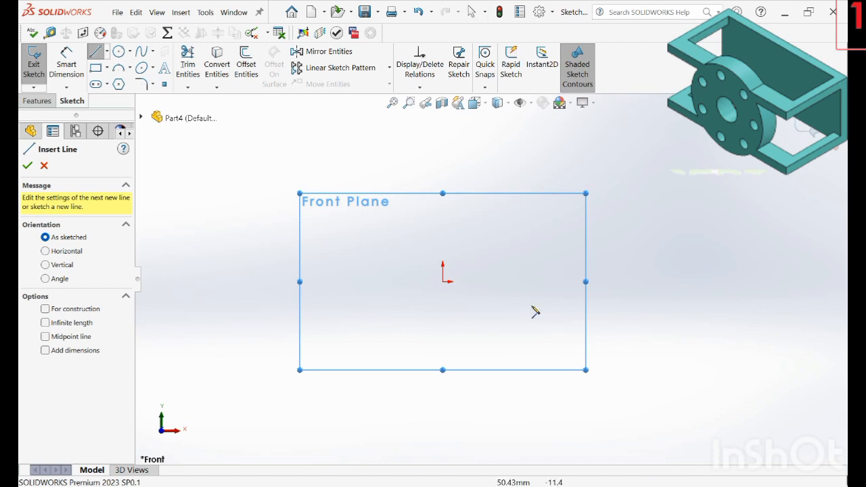
right_click_drag(669, 331, 605, 322)
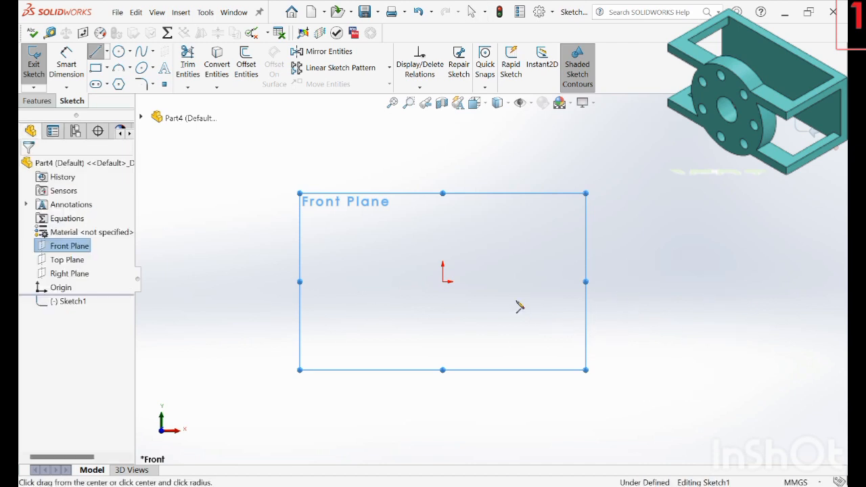
left_click(443, 280)
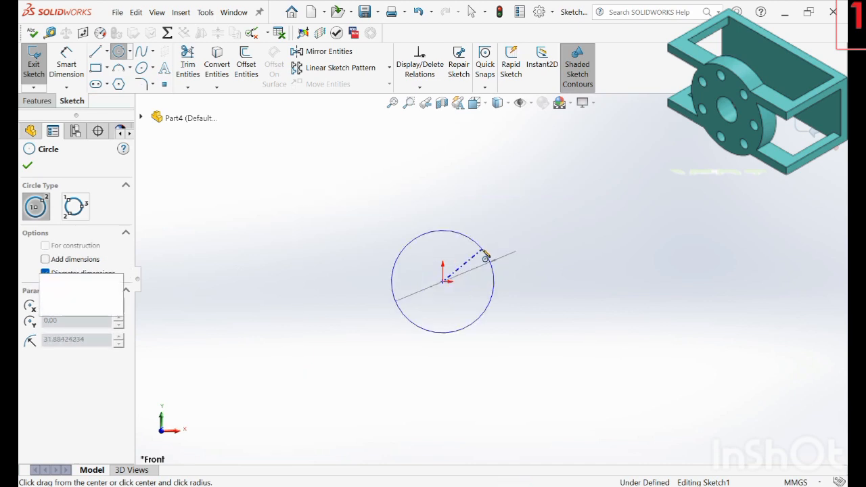
left_click(484, 255)
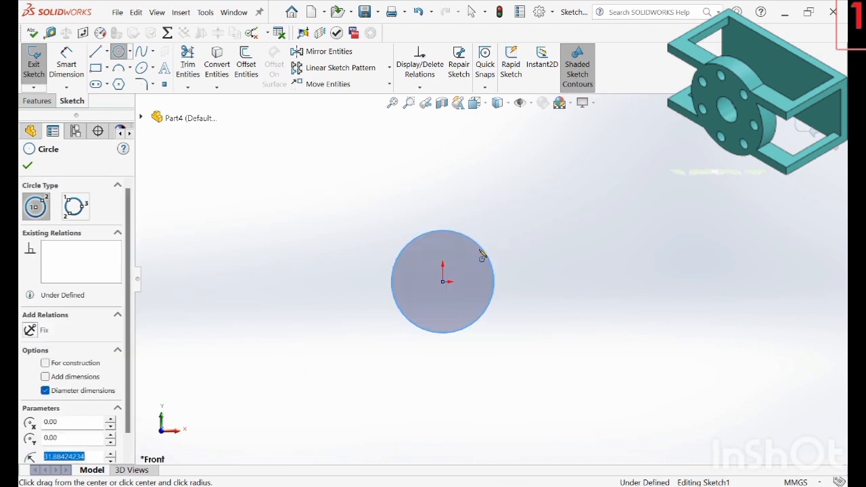
left_click(443, 282)
left_click(506, 227)
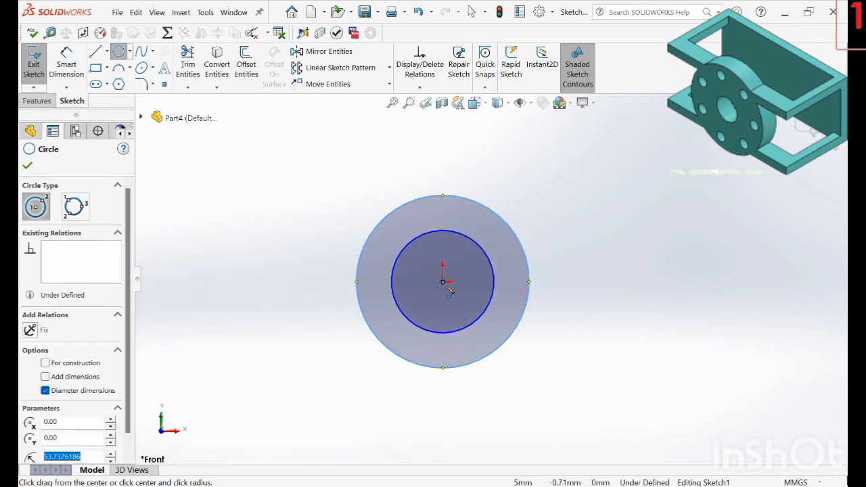
left_click(443, 282)
left_click(541, 209)
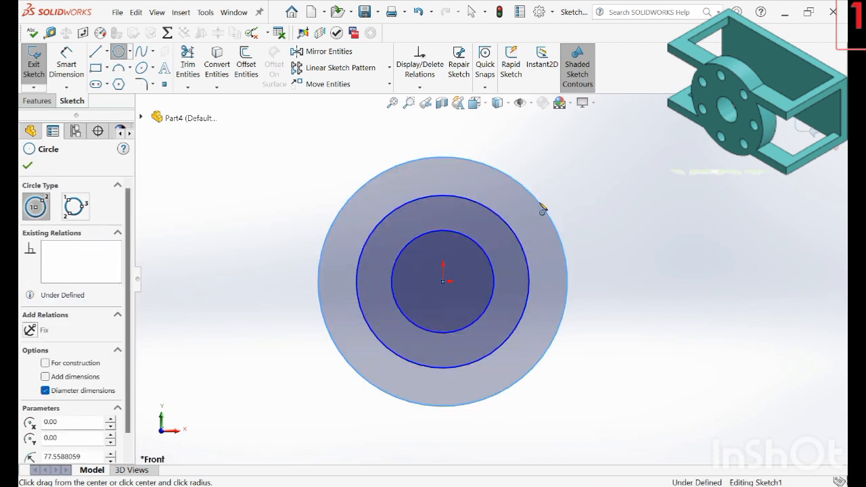
right_click(541, 208)
left_click(559, 213)
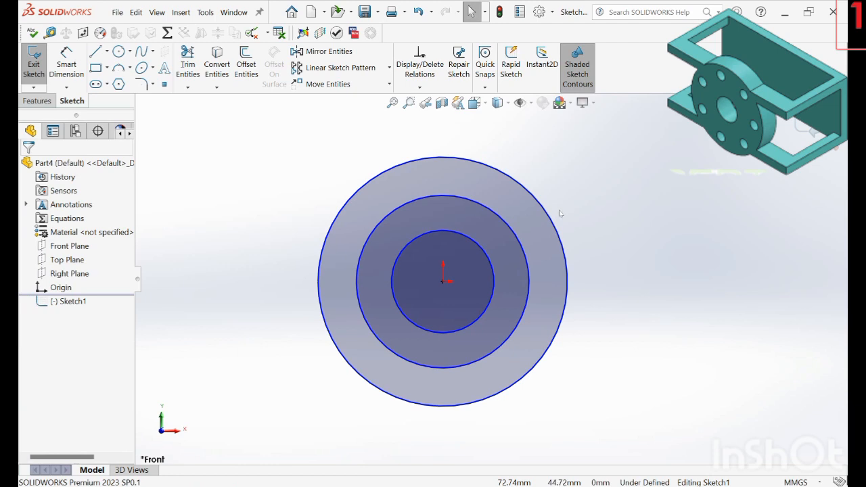
Dimension the innermost circle with a diameter of 30 mm
right_click_drag(646, 284, 646, 258)
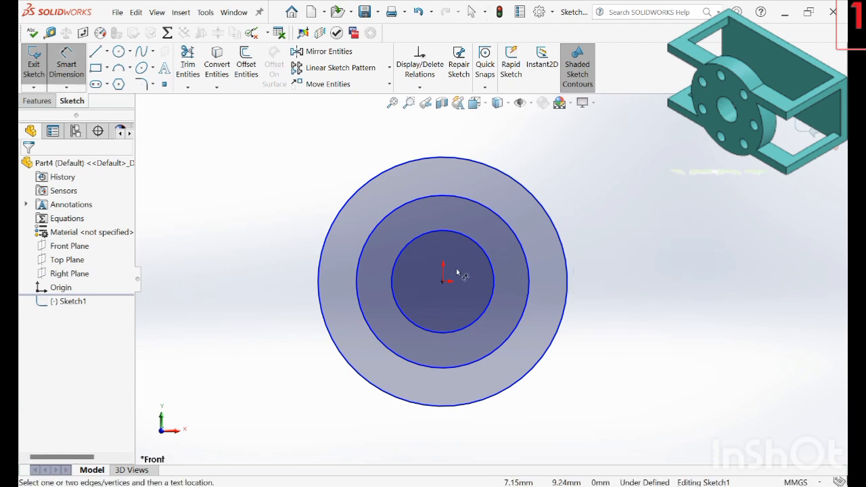
left_click(493, 265)
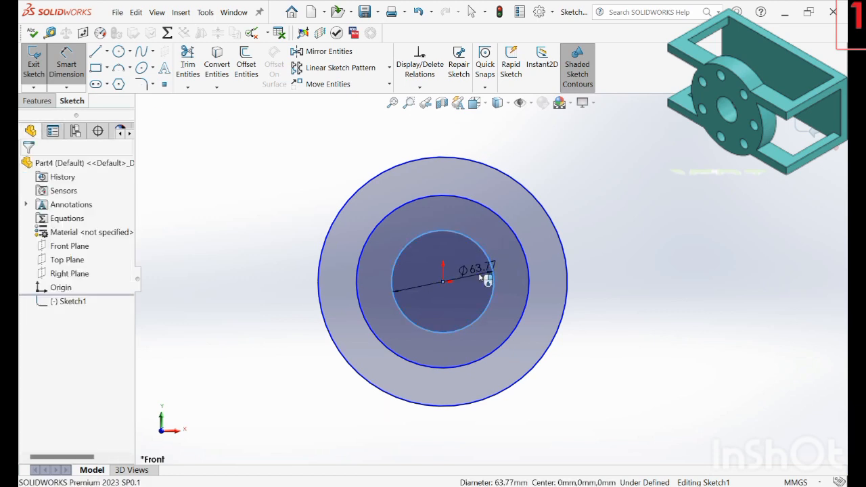
left_click(486, 278)
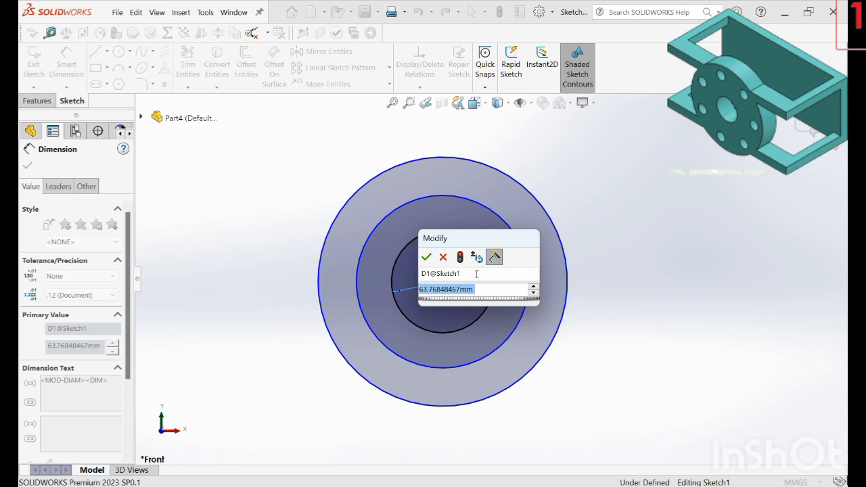
type("30")
key("Return")
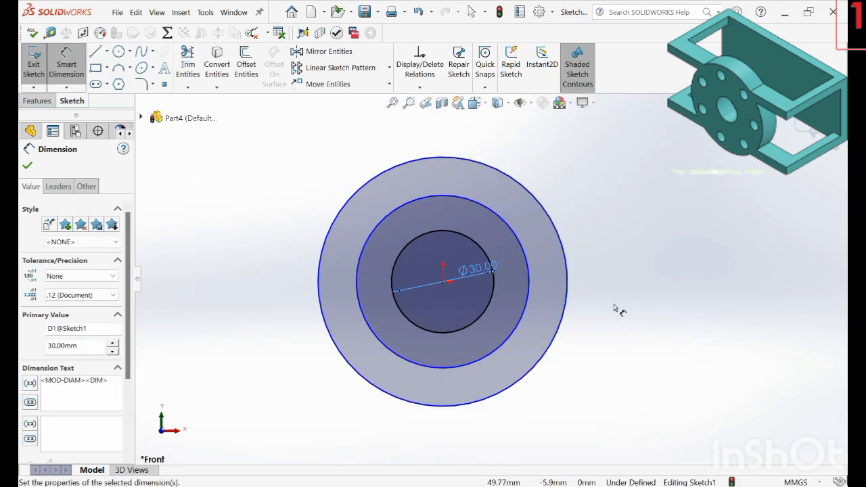
left_click(614, 309)
Dimension the middle circle with a diameter of 80 mm and the outermost circle with a diameter of 105 mm
left_click(528, 303)
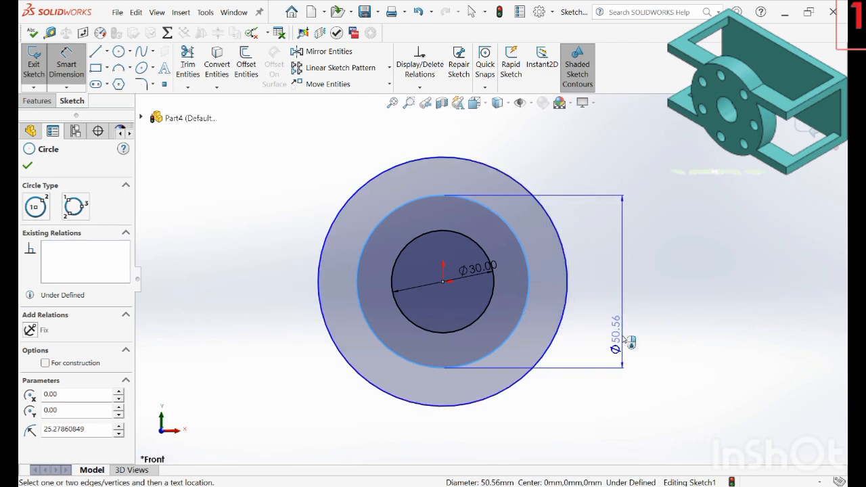
left_click(623, 340)
type("80")
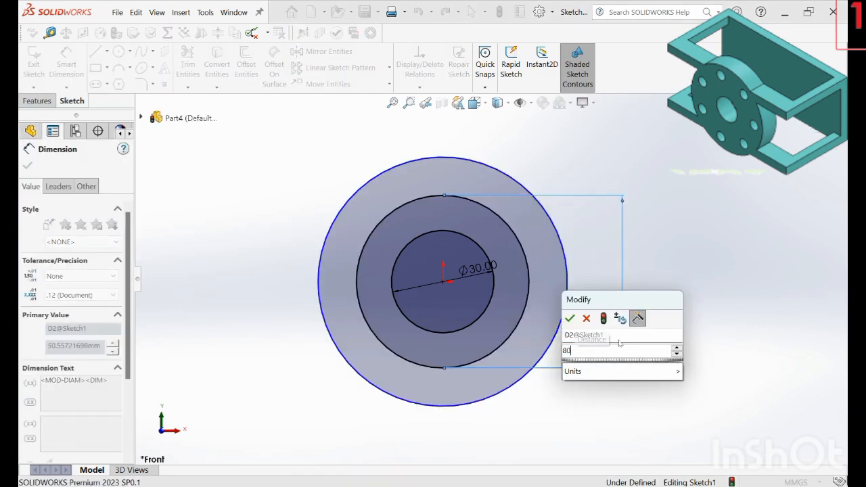
key("Return")
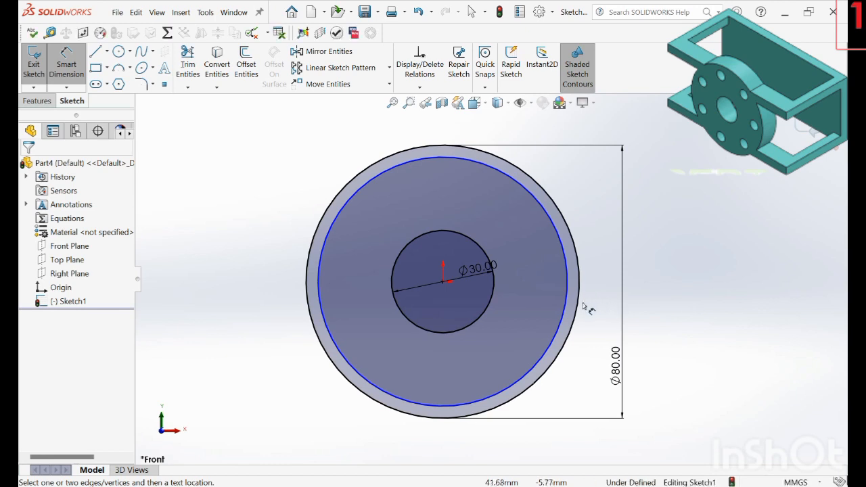
left_click(585, 309)
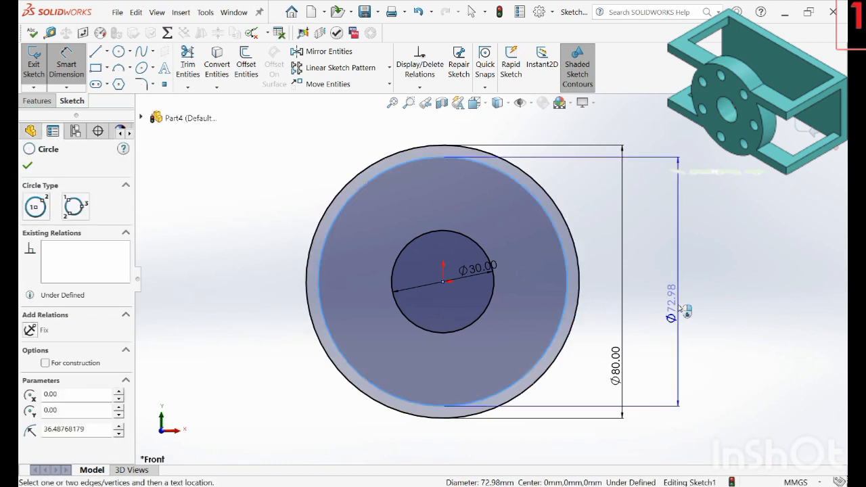
left_click(678, 310)
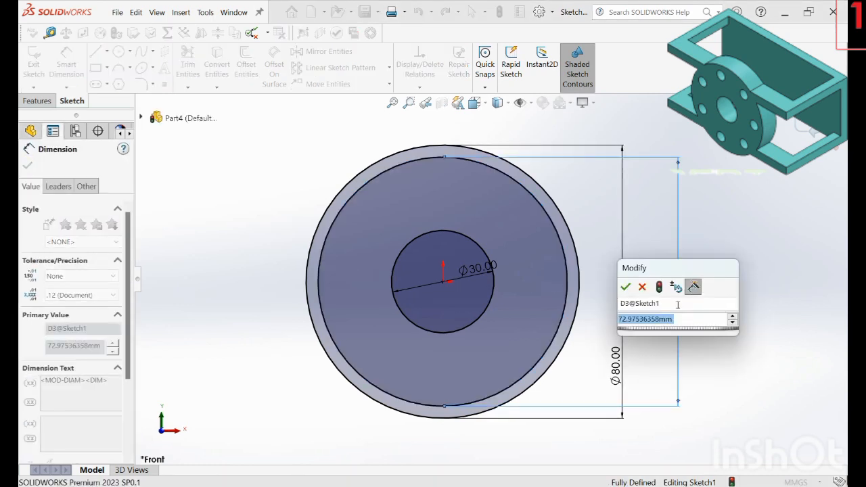
type("105")
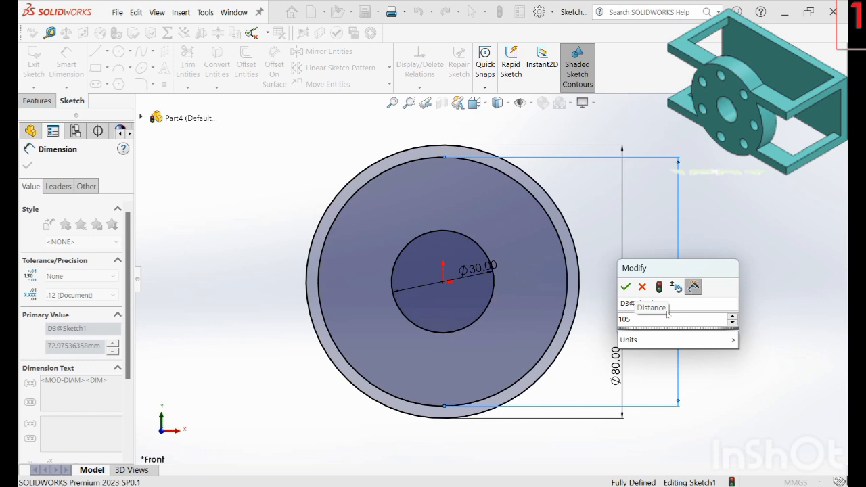
key("Return")
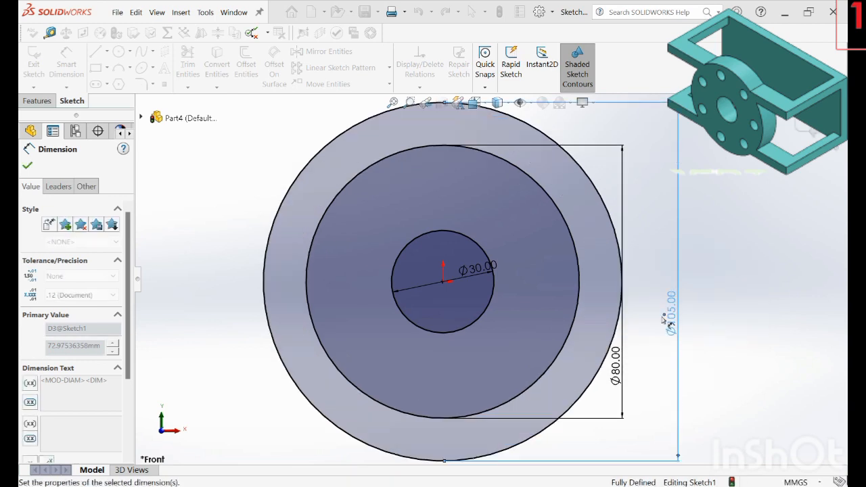
left_click(575, 251)
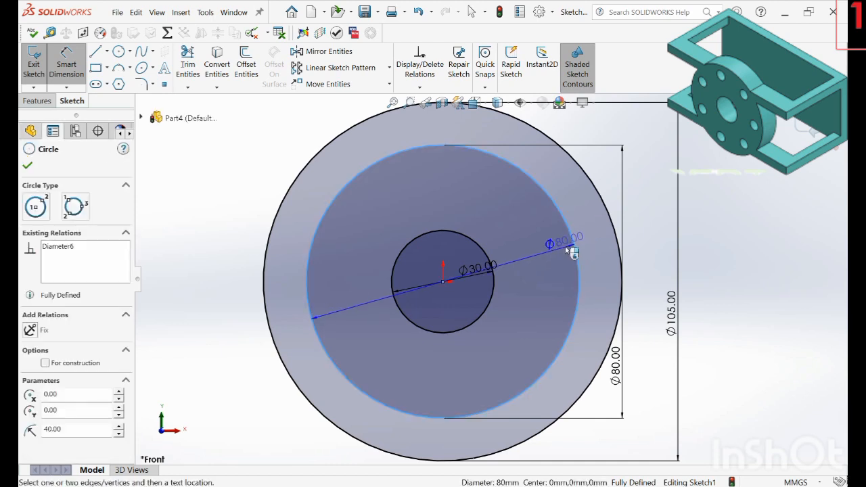
key("Down")
key("Escape")
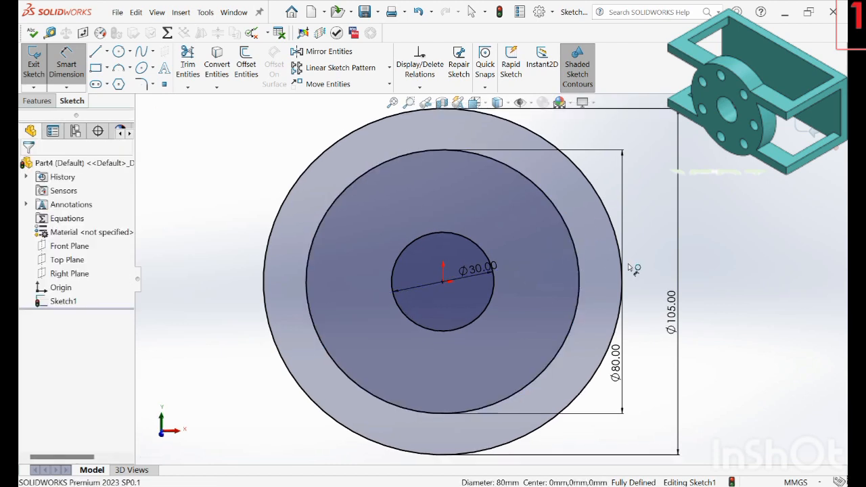
key("Escape")
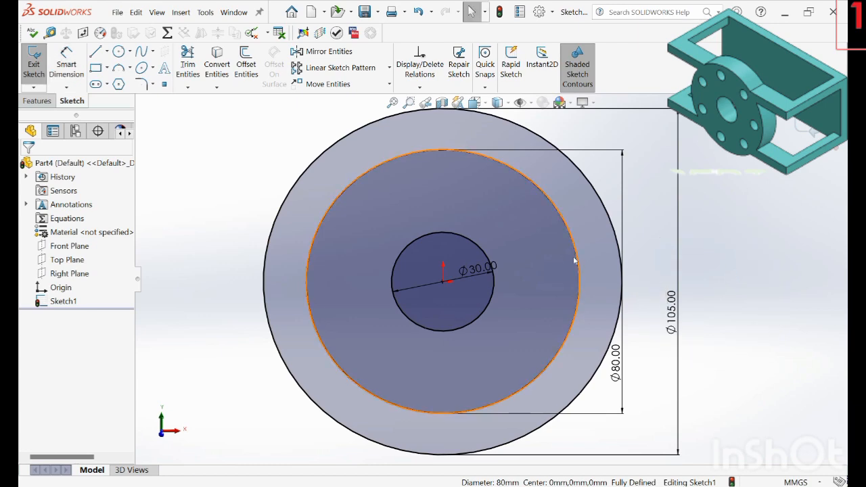
Convert the 80 mm circle to construction geometry
left_click(574, 260)
left_click(626, 232)
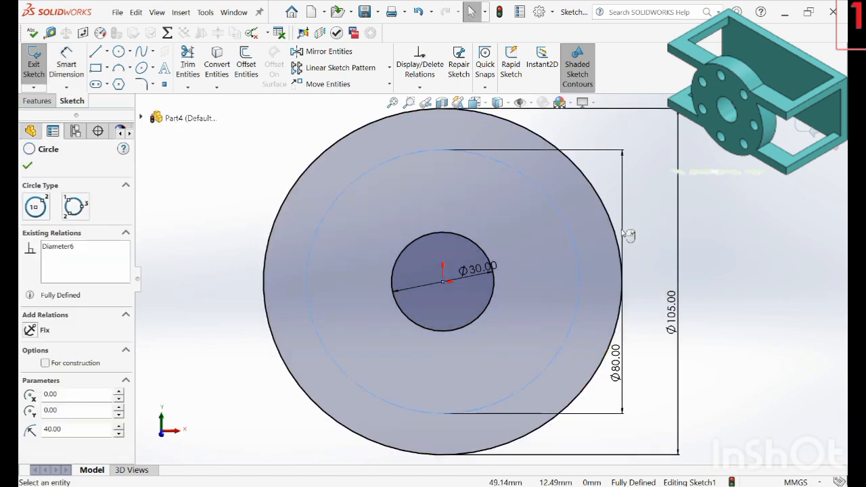
key("Escape")
key("z")
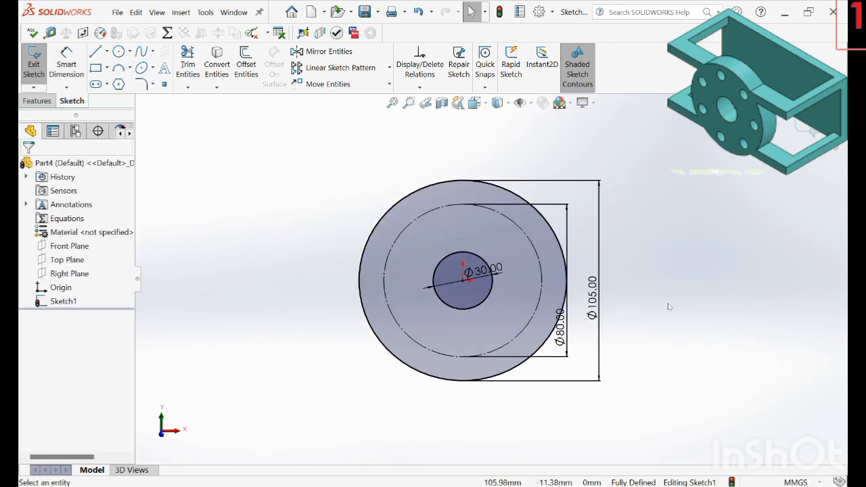
scroll(623, 282, "down", 1)
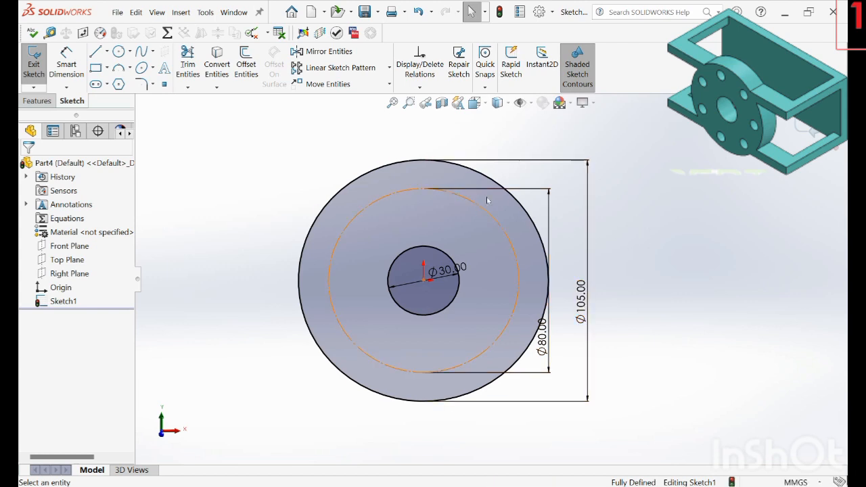
right_click_drag(638, 296, 561, 333)
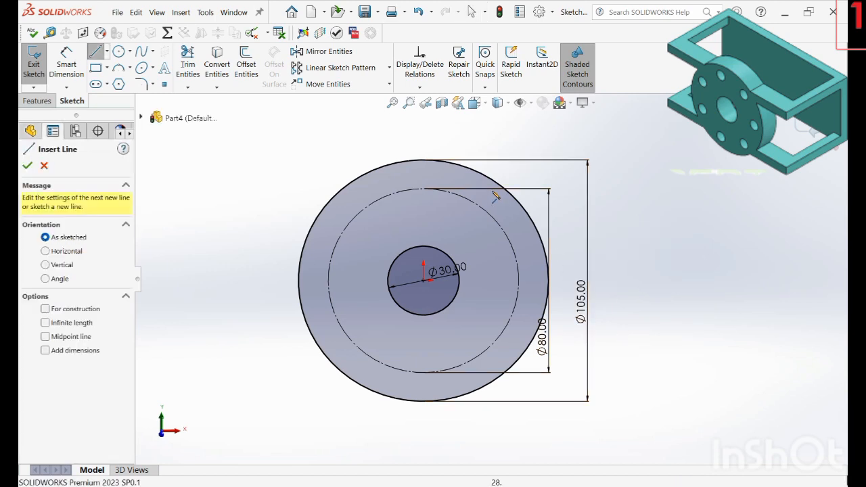
left_click(423, 161)
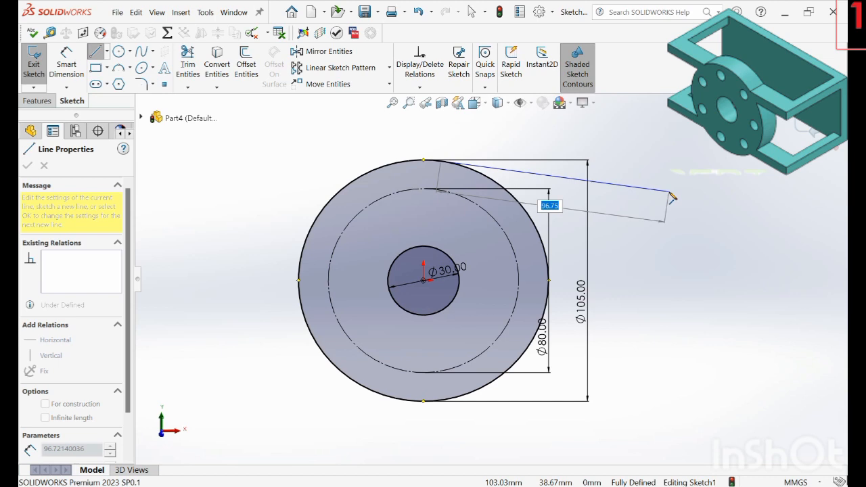
left_click(395, 163)
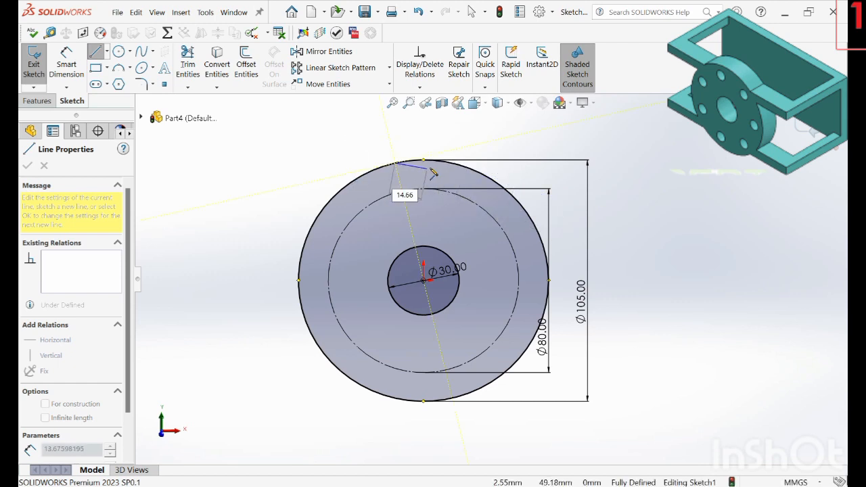
key("Escape")
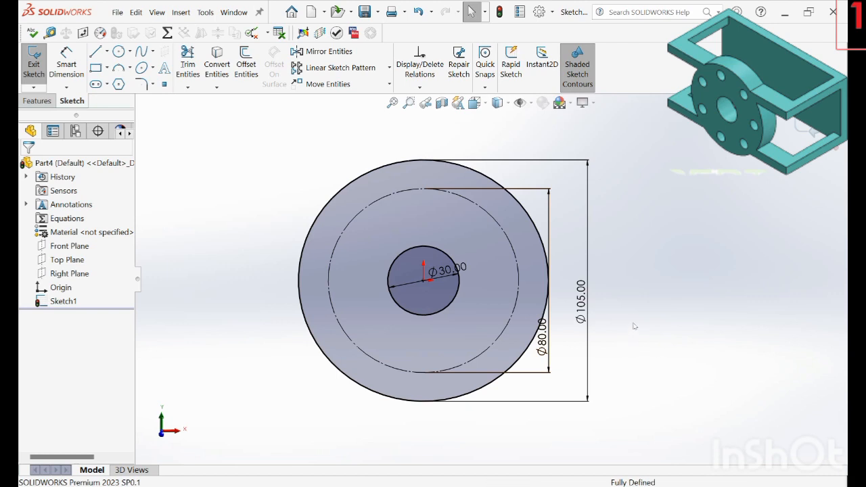
Sketch a small circle centred on the 80 mm construction circle, vertically above the origin
right_click_drag(634, 326, 689, 344)
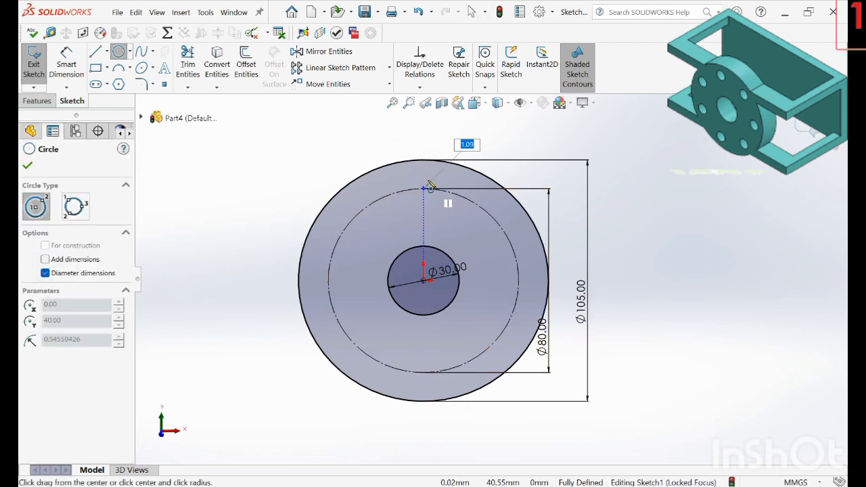
left_click(422, 188)
left_click(440, 188)
right_click(440, 184)
left_click(465, 188)
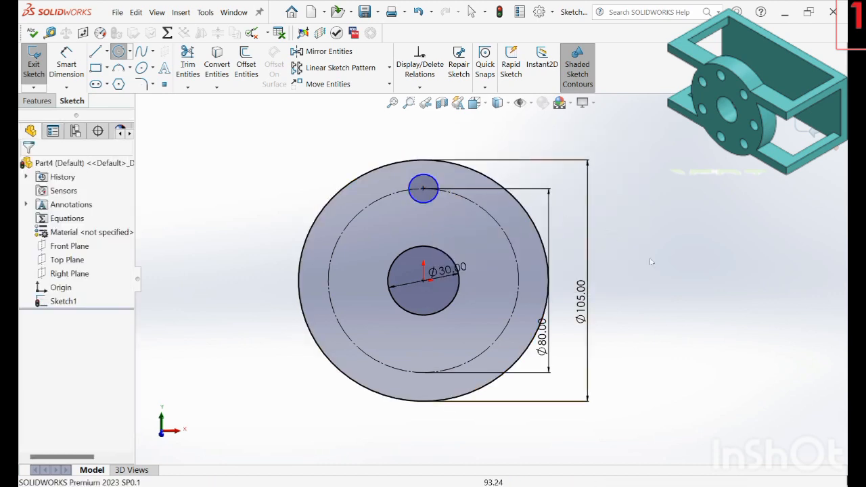
Dimension the small circle on the construction circle with a diameter of 12 mm
right_click_drag(672, 293, 667, 257)
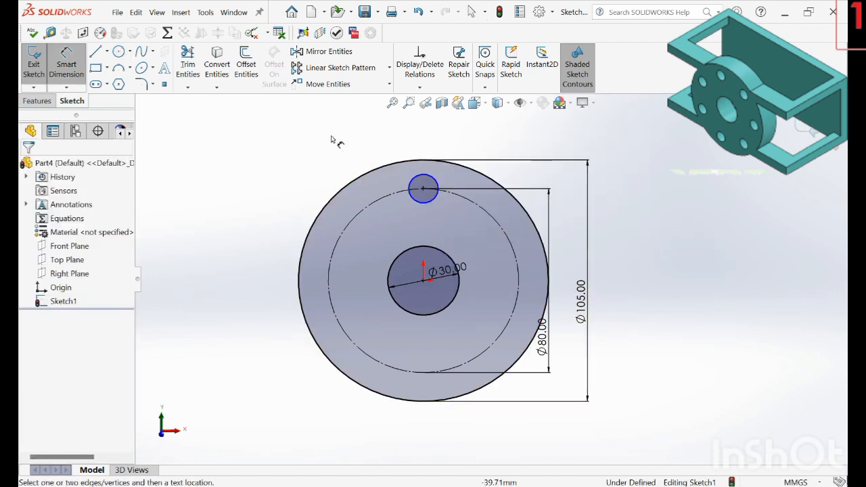
left_click(446, 178)
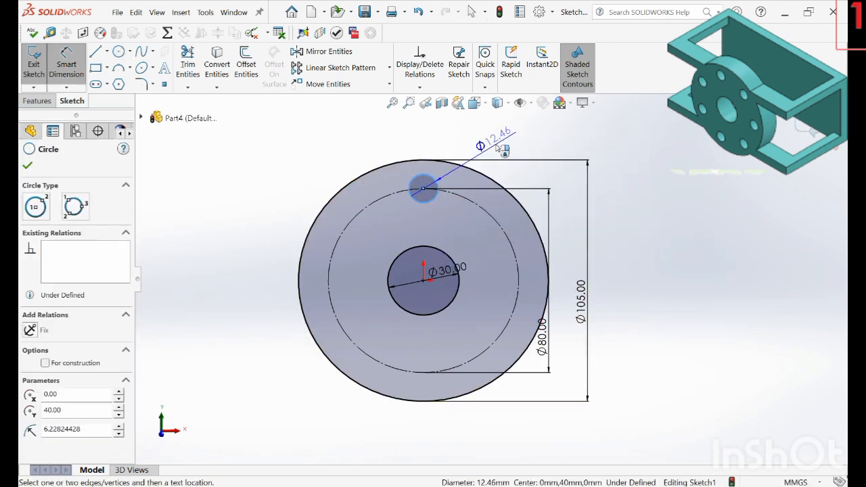
left_click(501, 151)
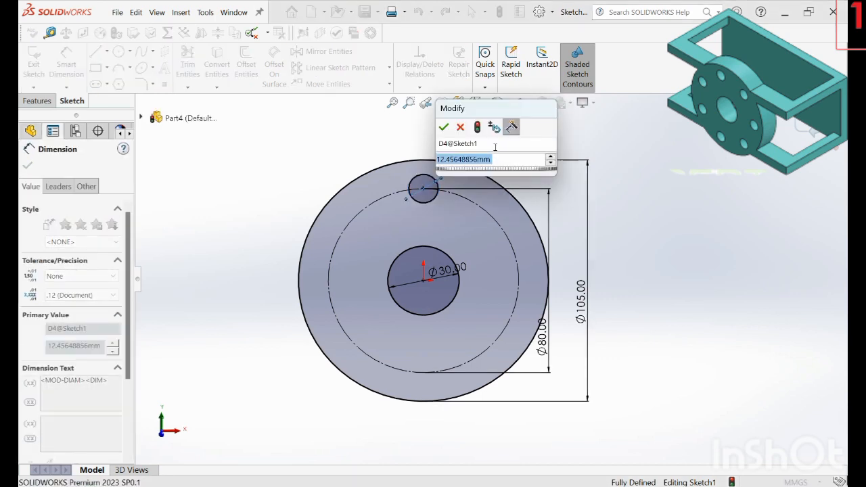
type("12")
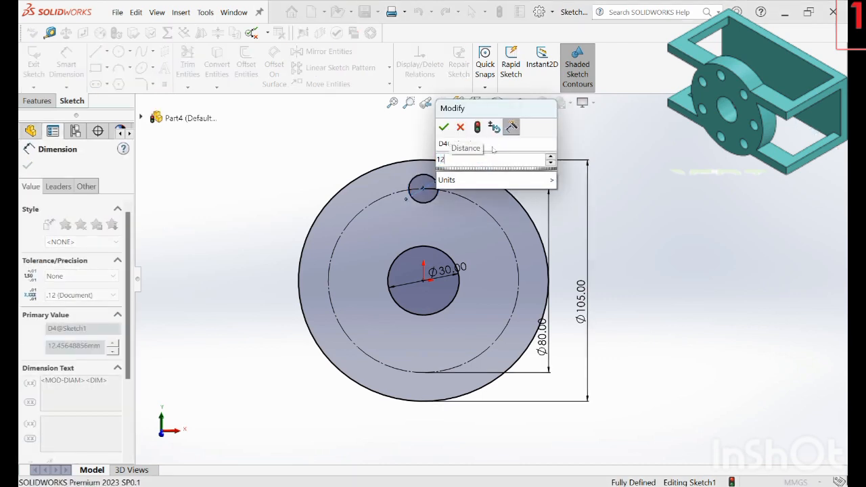
key("Return")
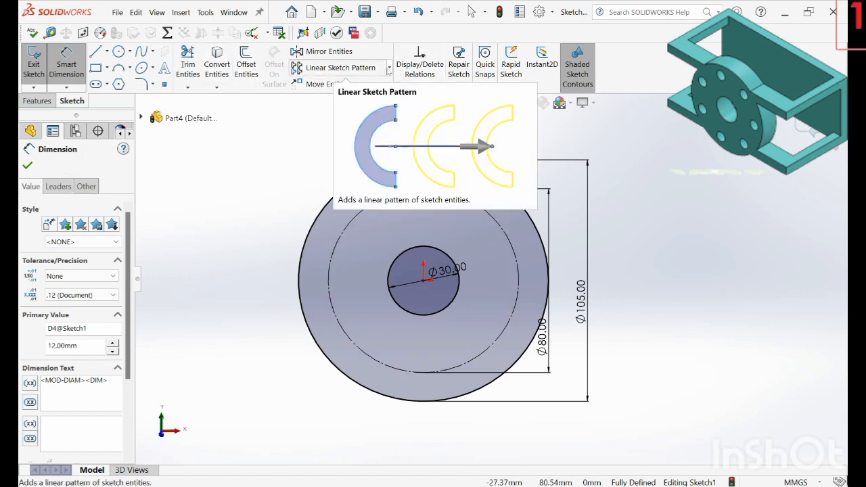
Create a circular sketch pattern of the 12 mm circle around the origin with 7 equally spaced instances over 360 degrees
left_click(389, 67)
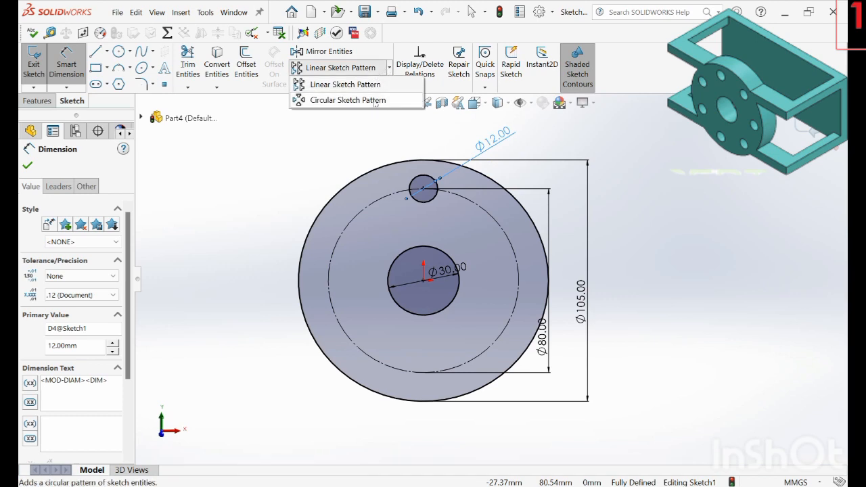
left_click(374, 100)
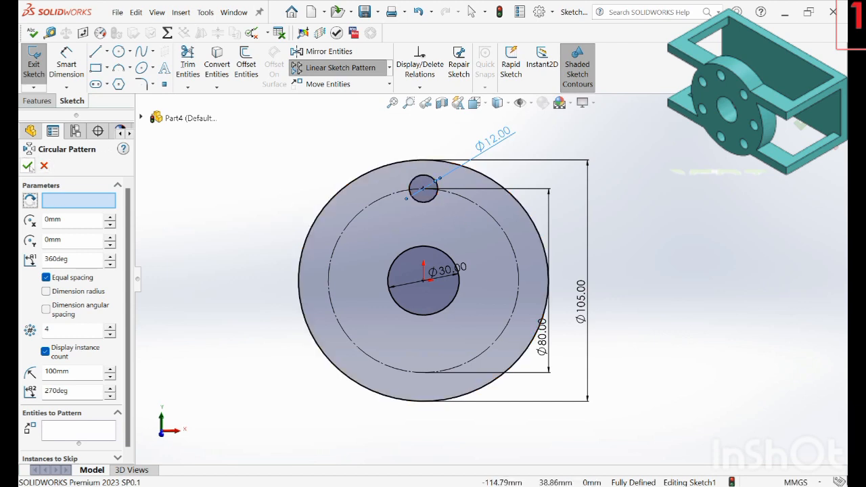
left_click(422, 187)
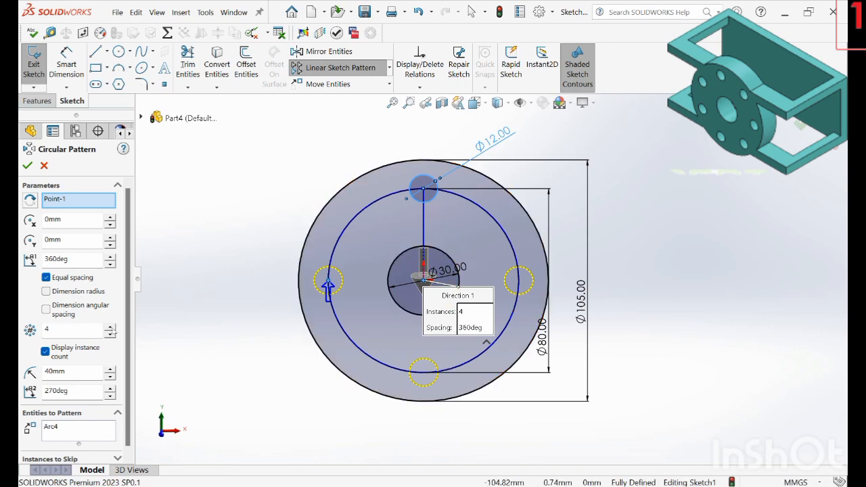
left_click(111, 327)
left_click(110, 327)
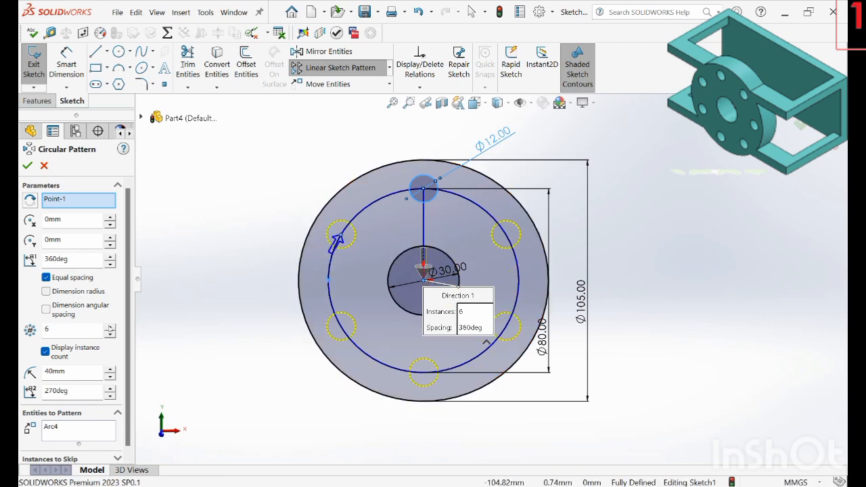
left_click(111, 327)
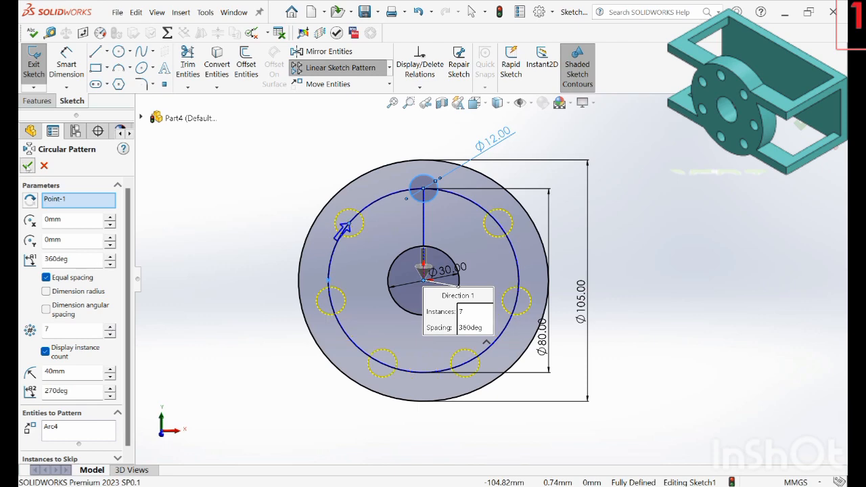
left_click(28, 166)
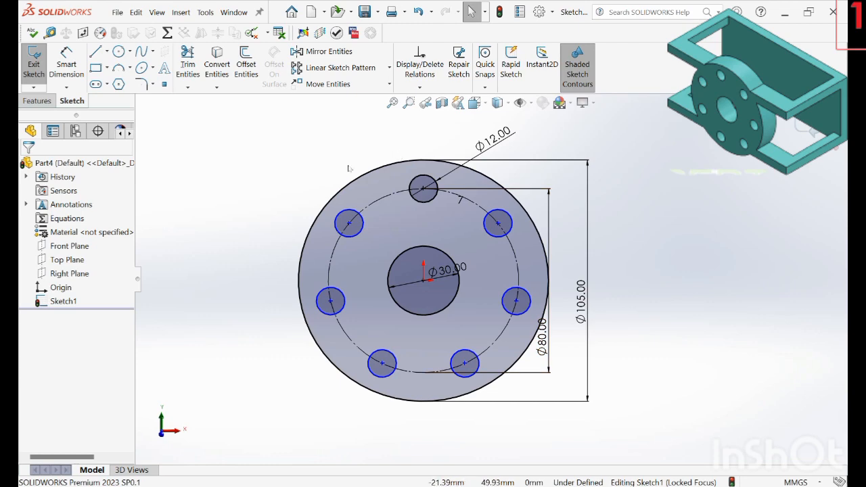
Extrude the flange sketch as a blind boss 20 mm deep
scroll(140, 80, "up", 1)
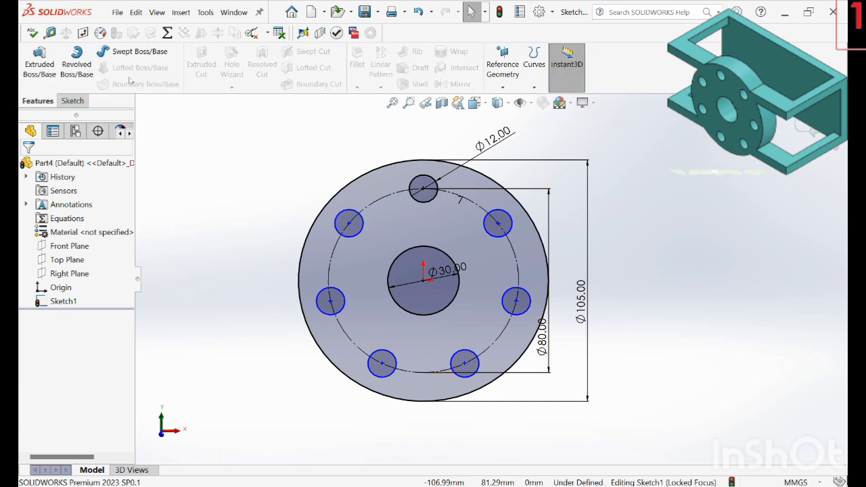
left_click(39, 62)
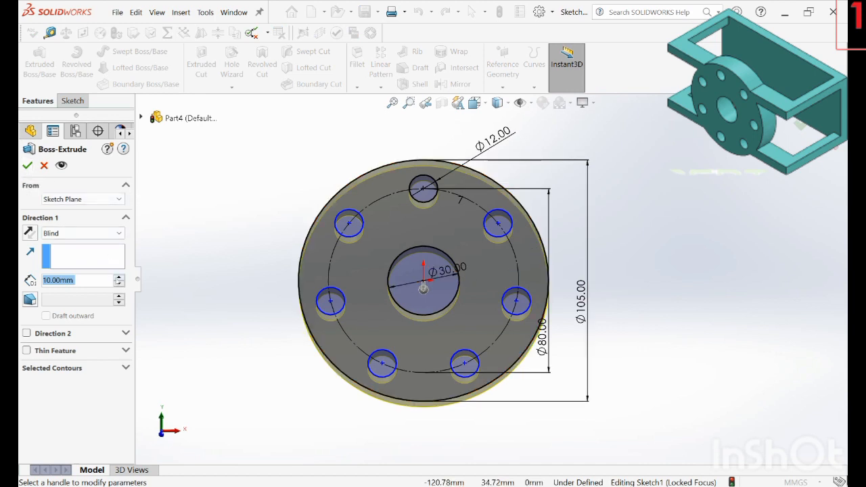
type("20")
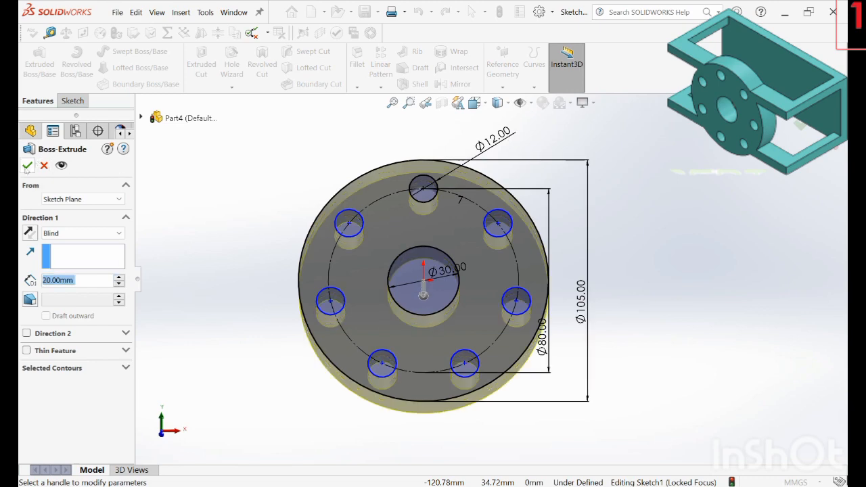
left_click(27, 165)
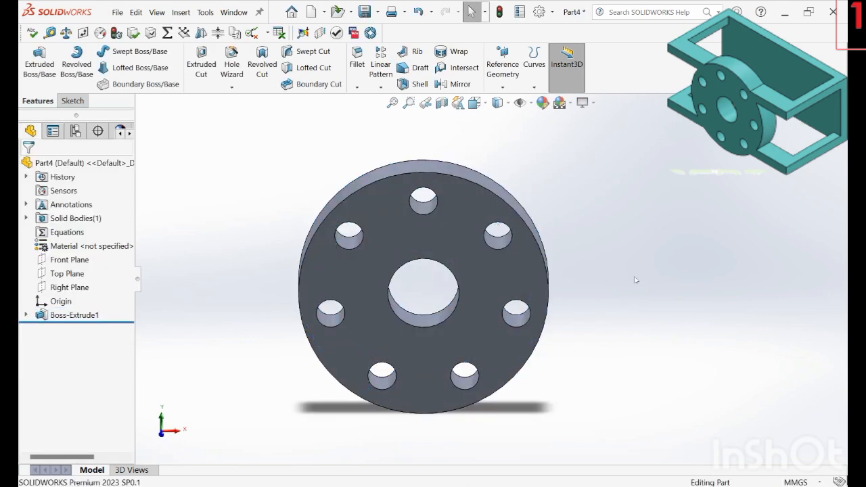
On the flange's front face, sketch three connected lines from its upper-right edge: about 41 mm right, about 49 mm down, and back to the edge
left_click(441, 230)
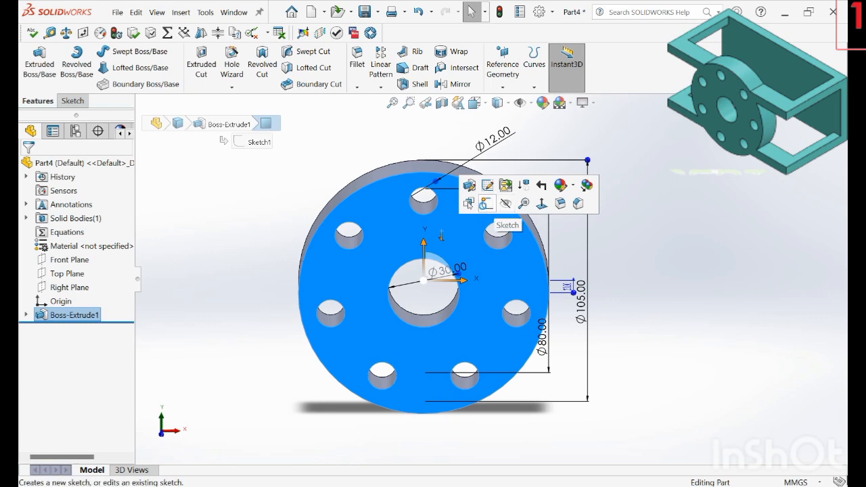
left_click(481, 206)
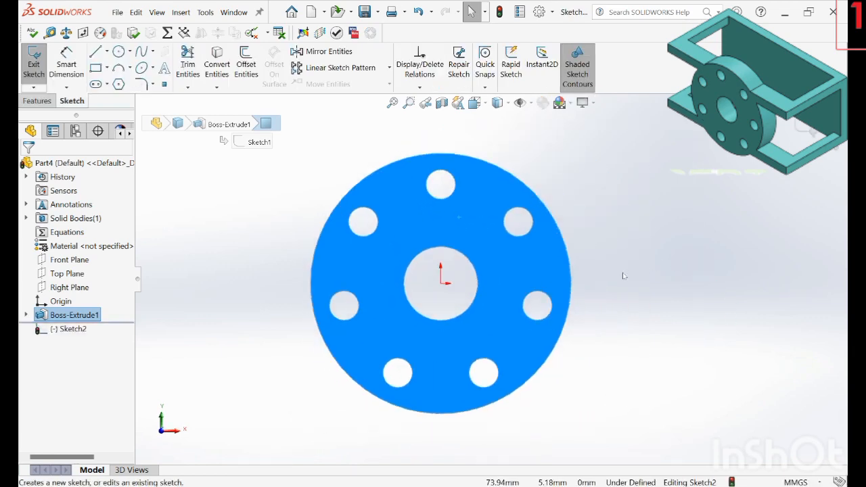
mouse_move(620, 279)
right_mouse_down()
mouse_move(624, 270)
mouse_move(557, 278)
right_mouse_up()
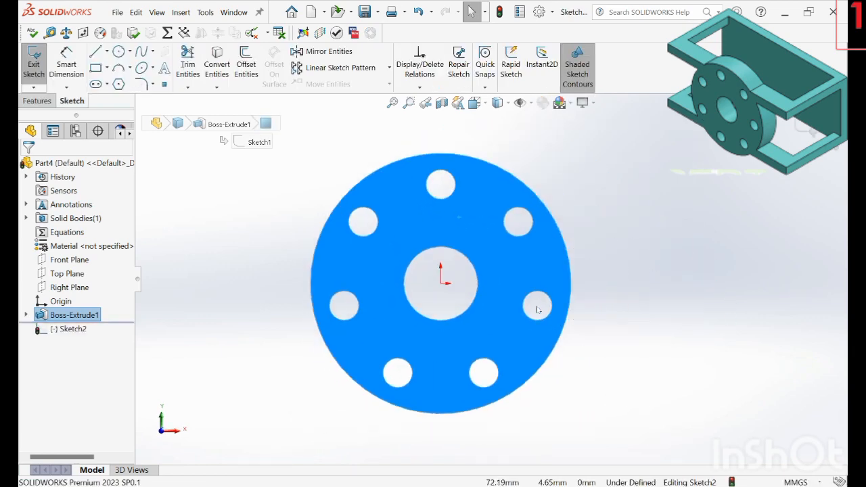
left_click(547, 205)
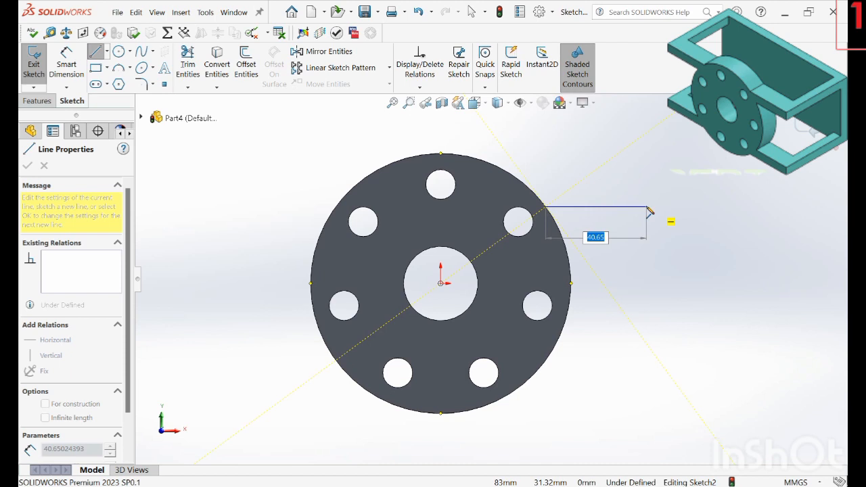
left_click(647, 207)
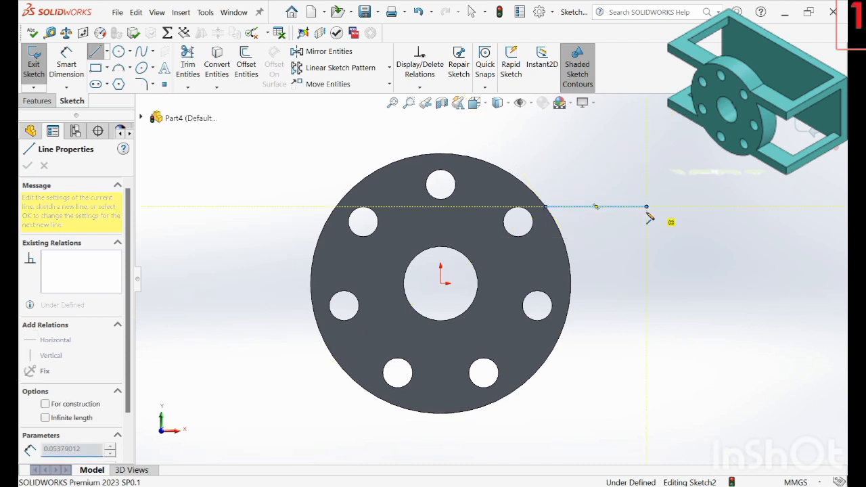
left_click(646, 329)
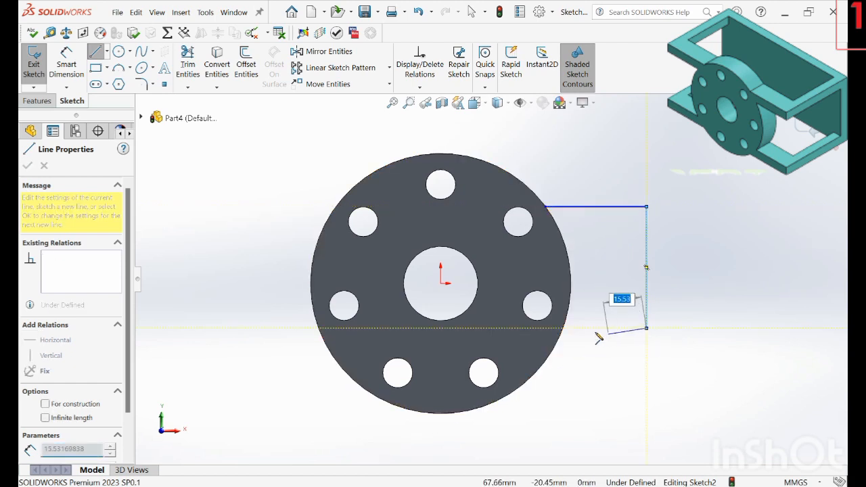
left_click(563, 330)
right_click(565, 336)
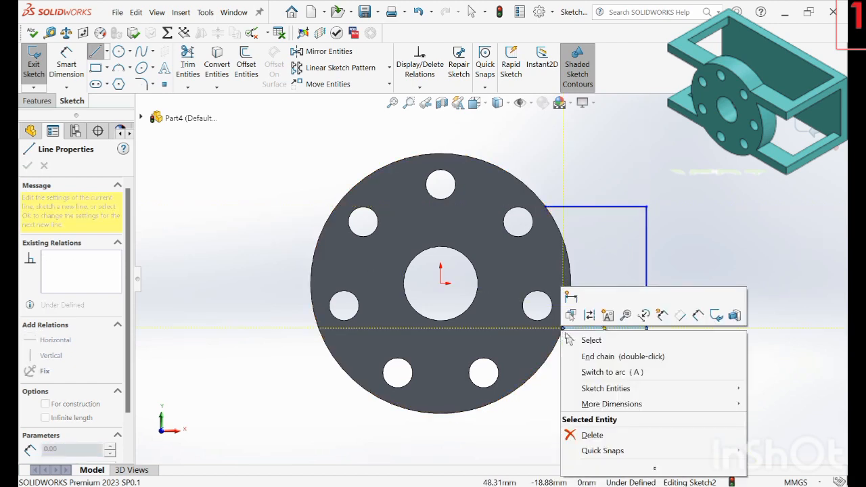
left_click(688, 331)
Dimension the horizontal distance from the origin to the vertical line as 87.5 mm
right_click_drag(690, 325, 693, 288)
left_click(610, 204)
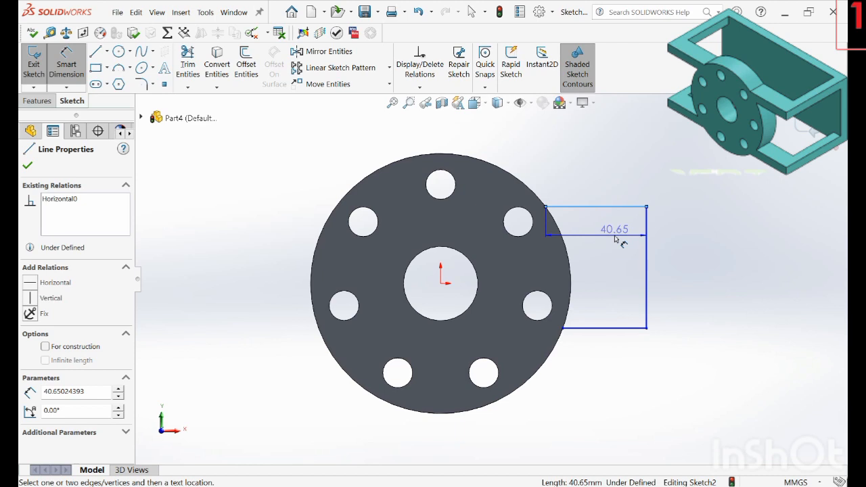
key("Escape")
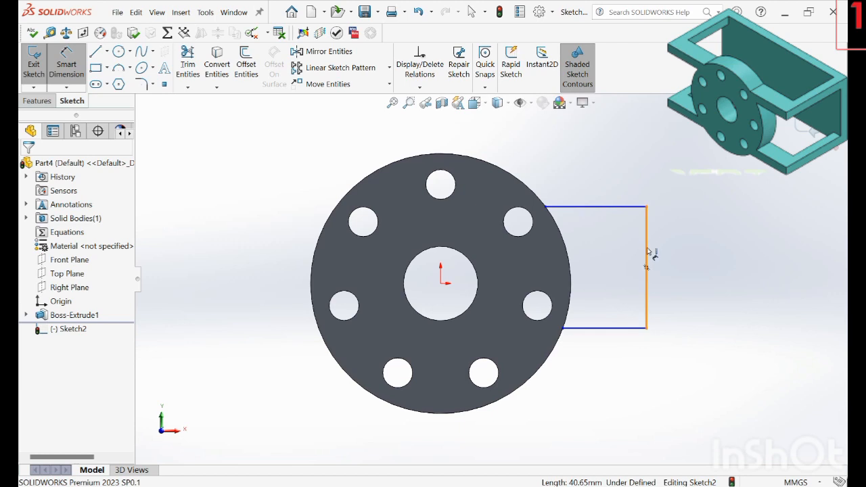
left_click(440, 283)
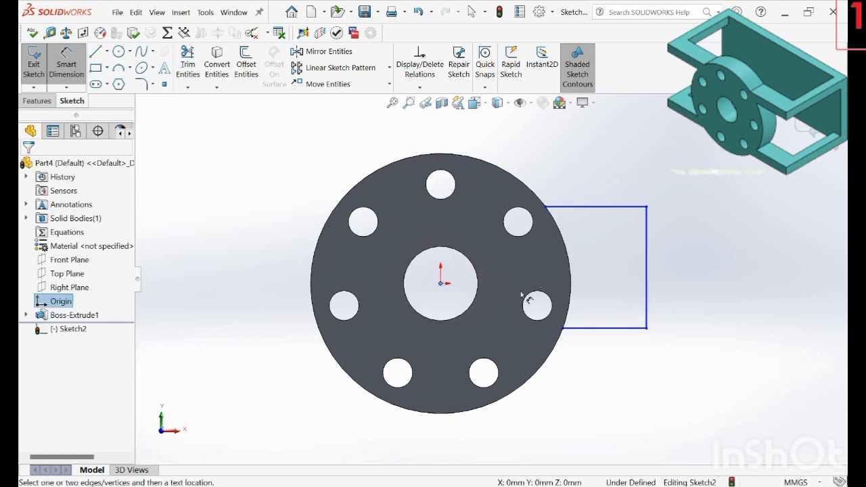
left_click(645, 296)
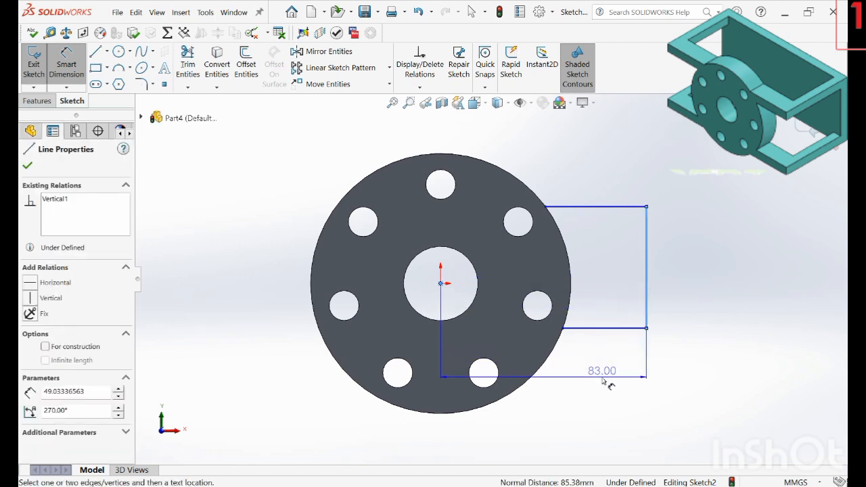
left_click(606, 400)
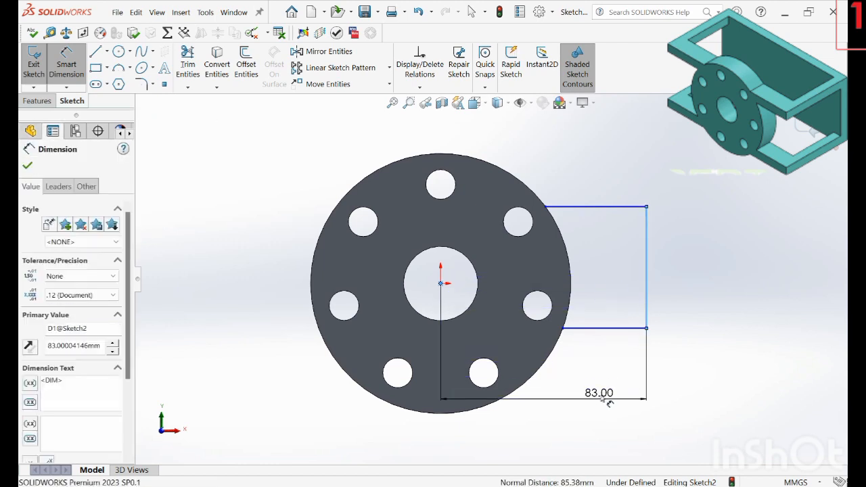
type("87.")
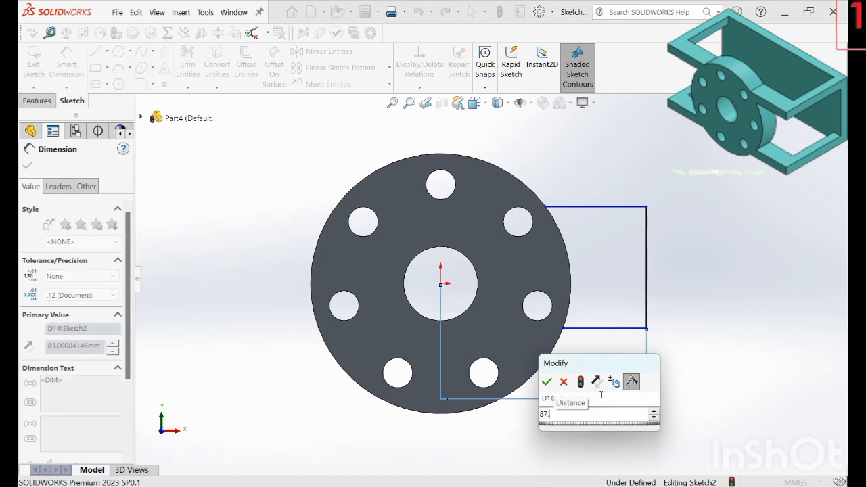
type("5")
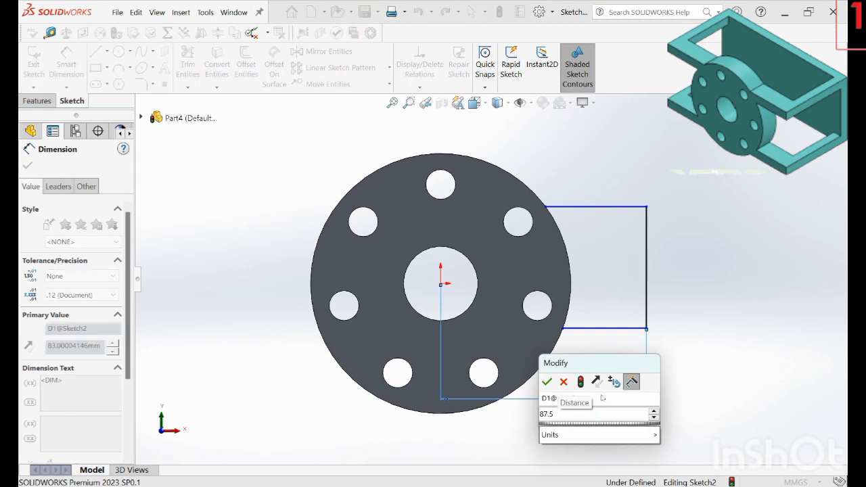
key("Return")
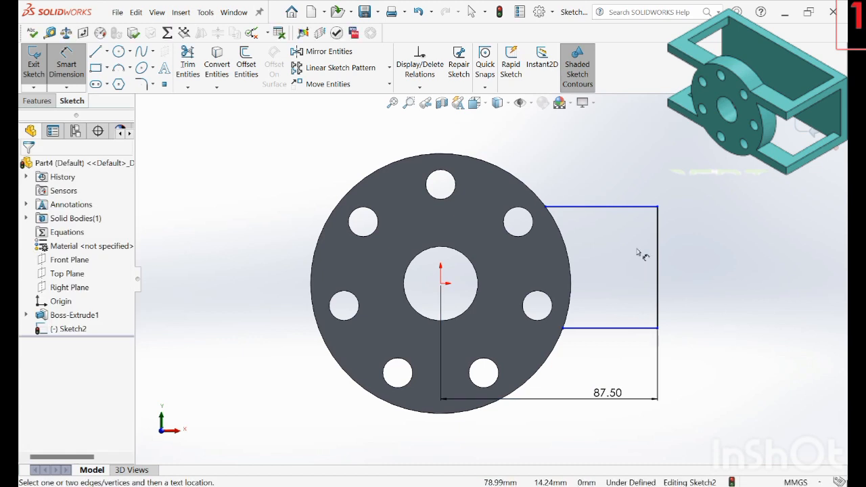
right_click_drag(706, 321, 713, 313)
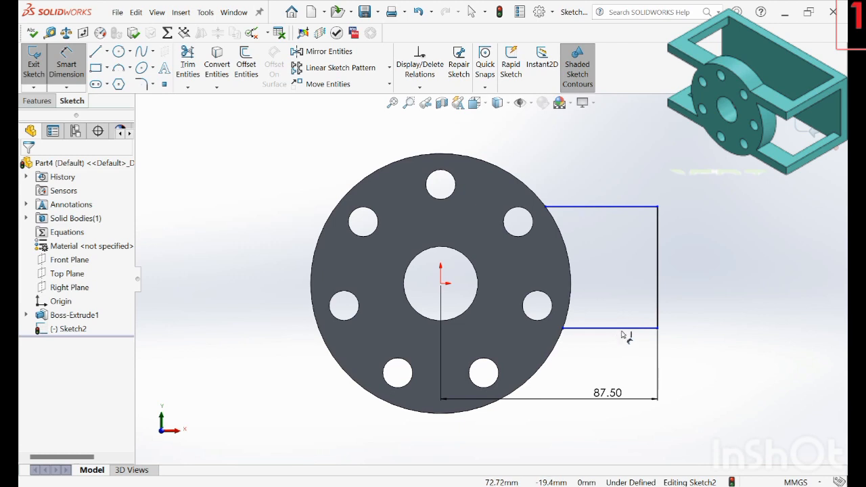
right_click_drag(718, 326, 720, 325)
right_click_drag(729, 287, 728, 288)
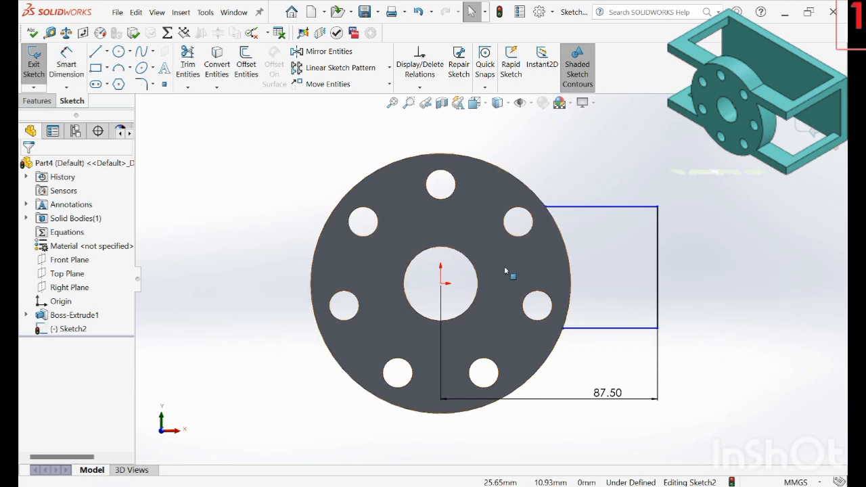
left_click(441, 283)
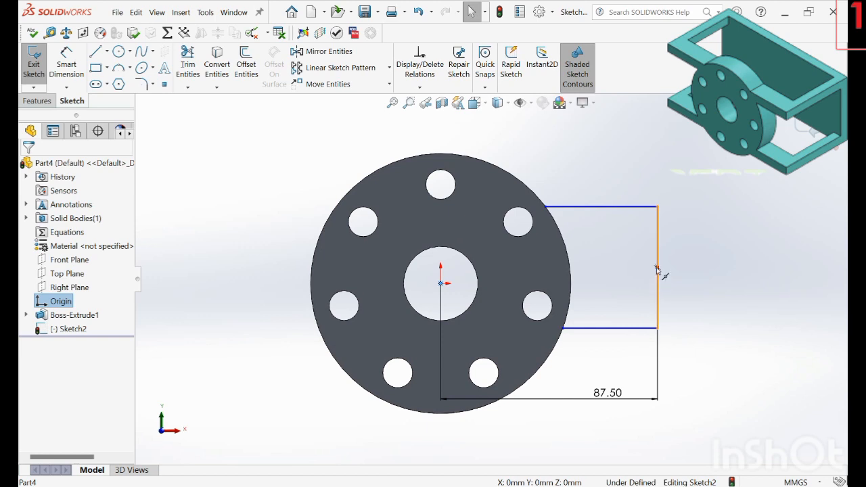
left_click(657, 268, "ctrl")
right_click(657, 268)
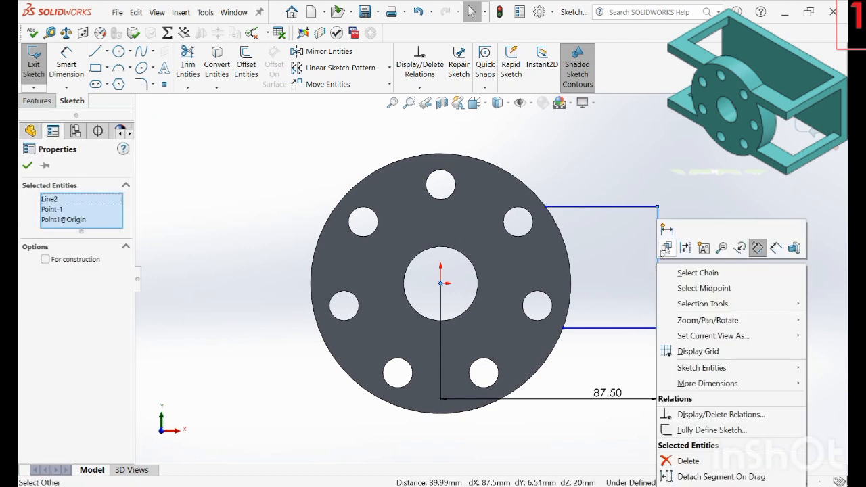
left_click(715, 195)
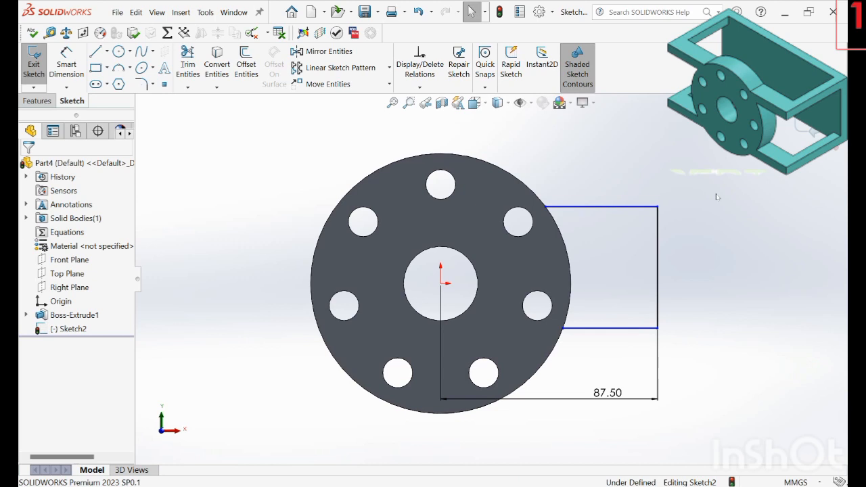
Try to make the midpoint of the arm profile's vertical line coincident with the origin
left_click(658, 268)
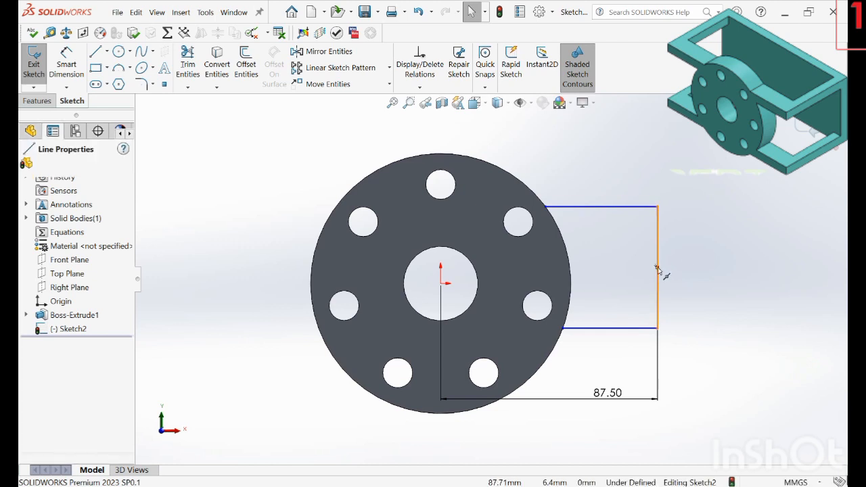
right_click(443, 284)
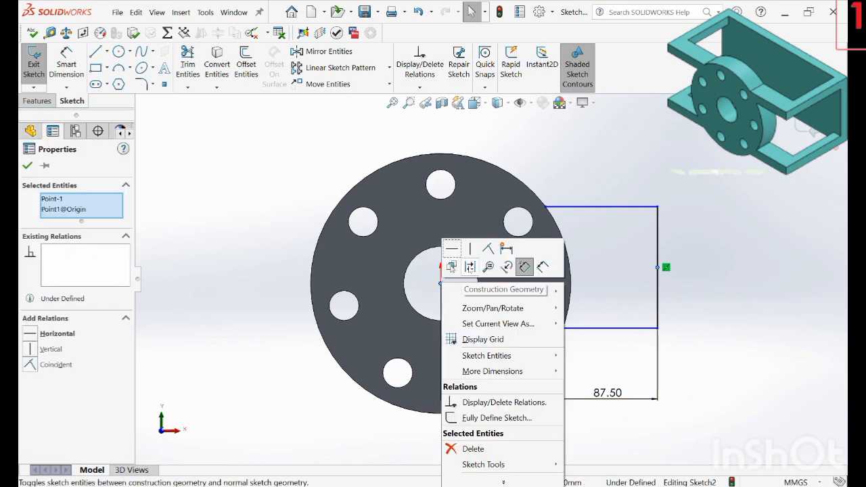
left_click(452, 266)
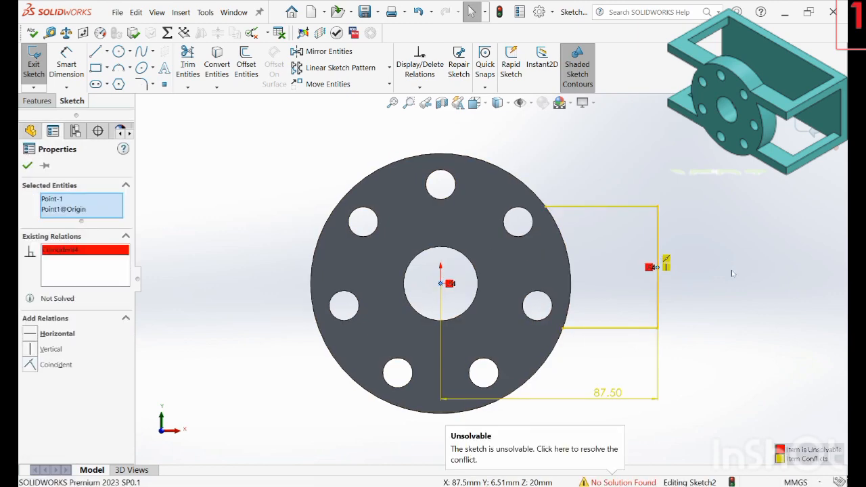
left_click(713, 265)
Delete the conflicting relation on the profile's vertical line
scroll(718, 260, "down", 5)
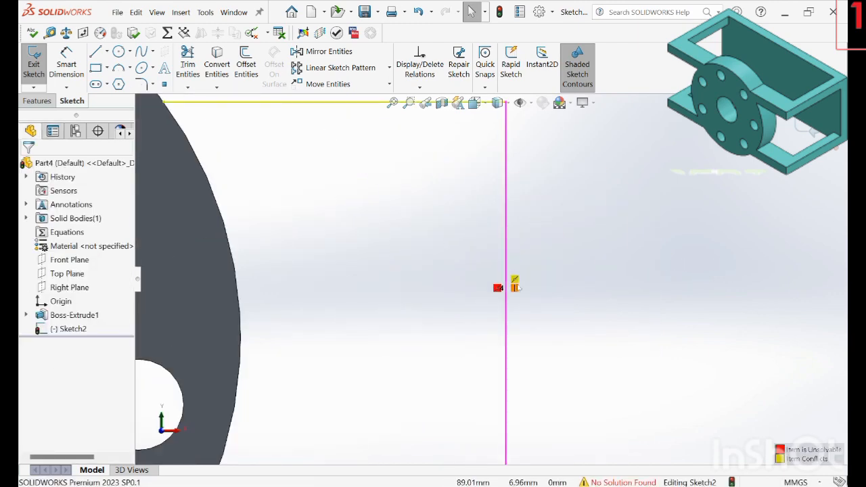
right_click(516, 279)
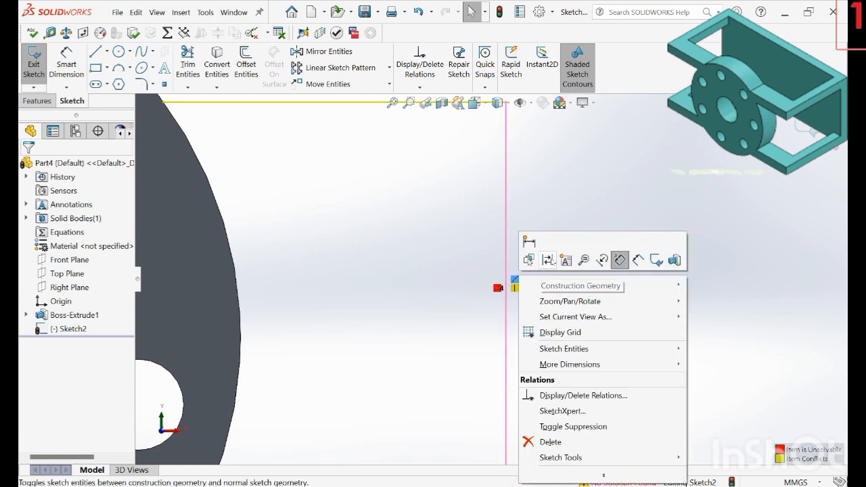
left_click(541, 443)
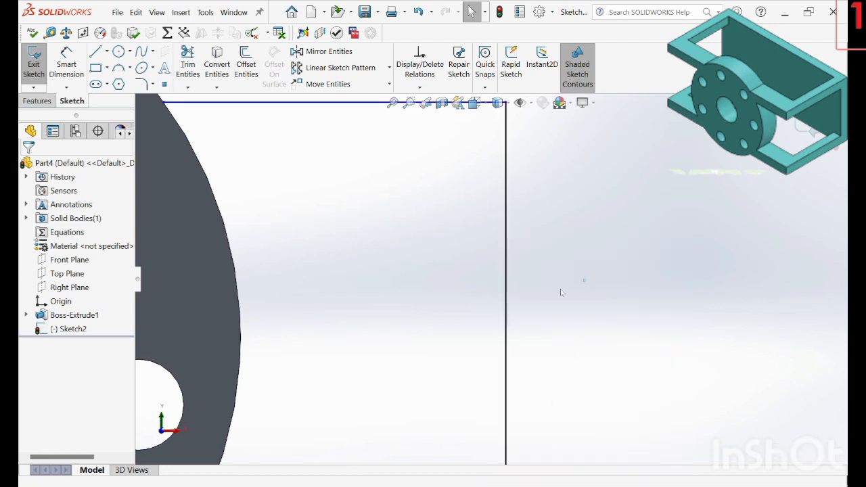
scroll(514, 304, "up", 3)
scroll(513, 304, "up", 2)
scroll(312, 298, "down", 1)
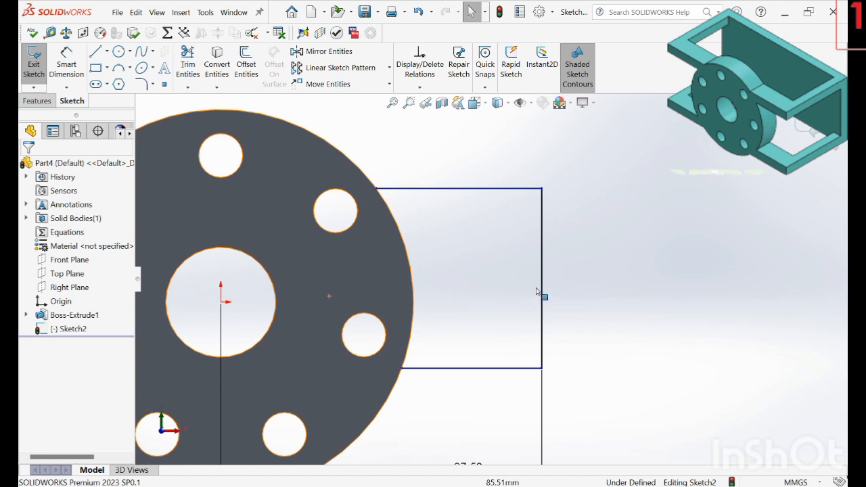
scroll(537, 293, "up", 2)
scroll(399, 298, "down", 1)
scroll(527, 300, "up", 1)
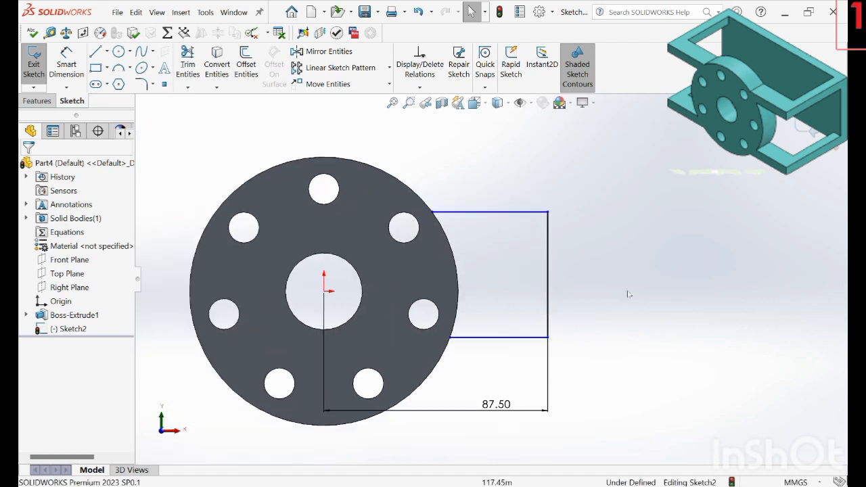
Sketch a horizontal line about 106 mm long from the origin to the right, past the profile's vertical line
right_click_drag(633, 318, 574, 317)
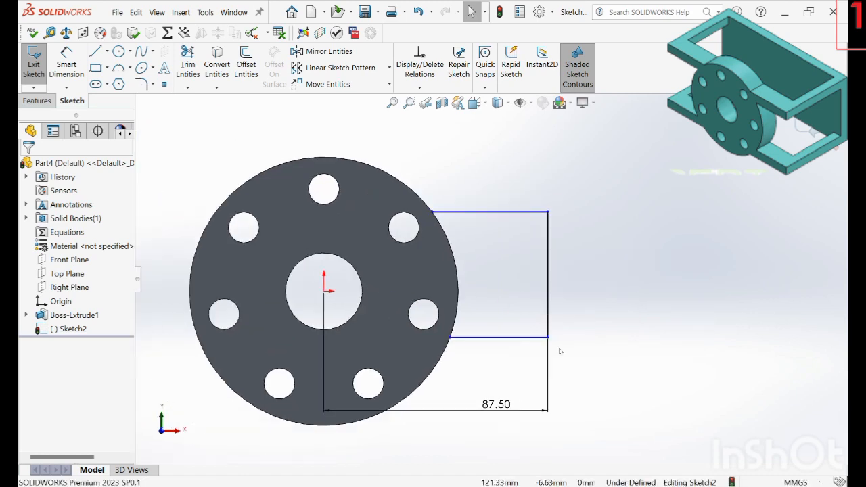
left_click(325, 291)
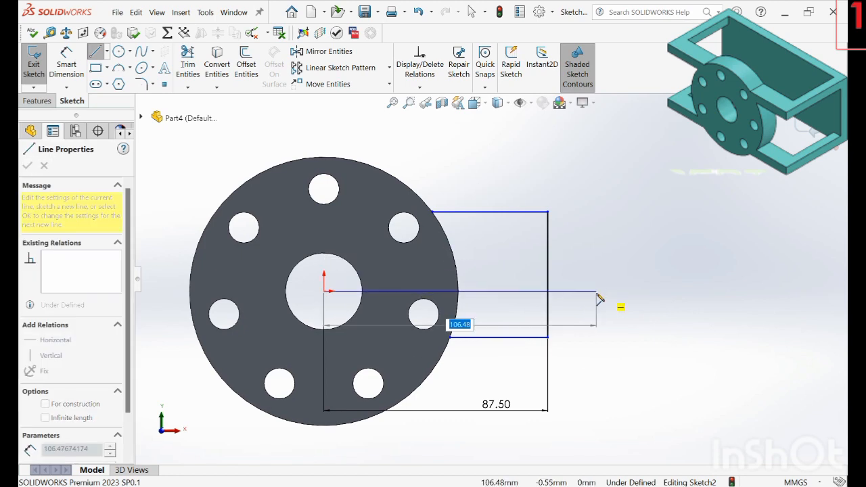
left_click(598, 296)
right_click(599, 295)
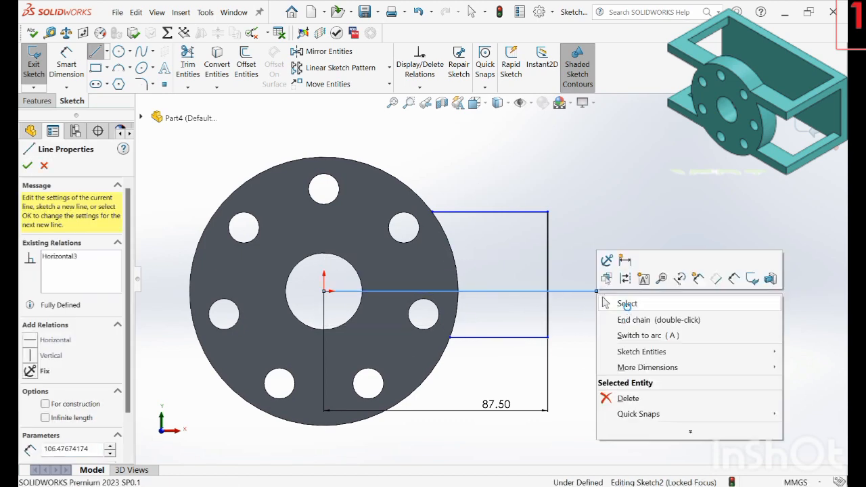
left_click(622, 302)
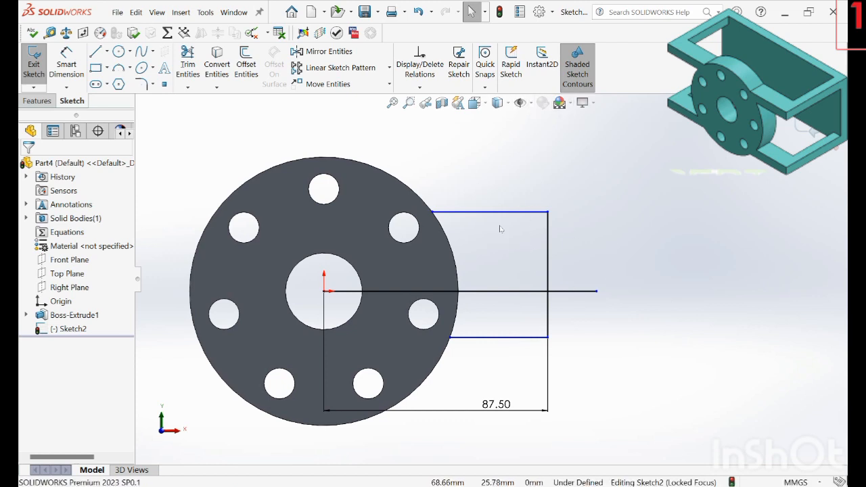
Dimension the distance between the profile's upper horizontal line and the line through the origin as 40 mm
left_click_drag(499, 225, 507, 235)
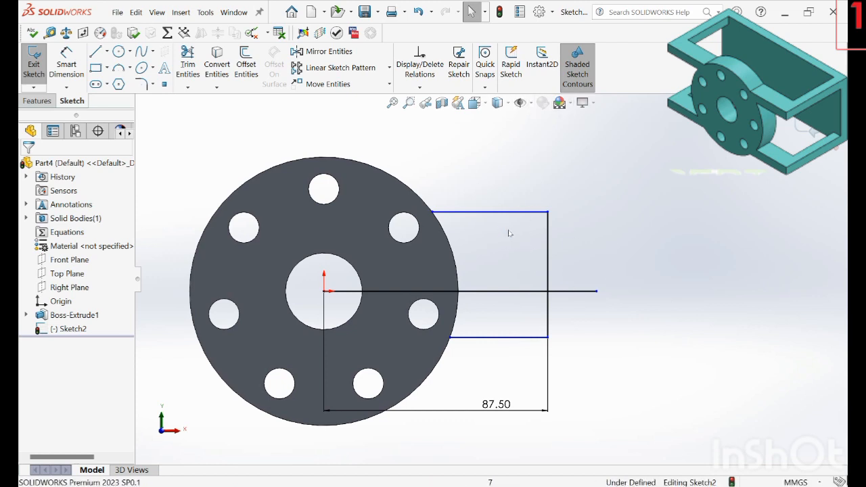
left_click(548, 253)
left_click(601, 272)
right_click_drag(637, 274, 638, 242)
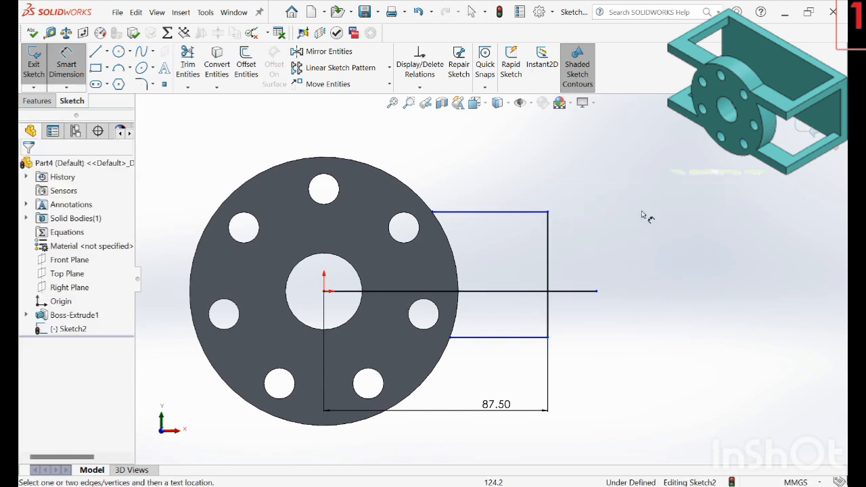
left_click(531, 291)
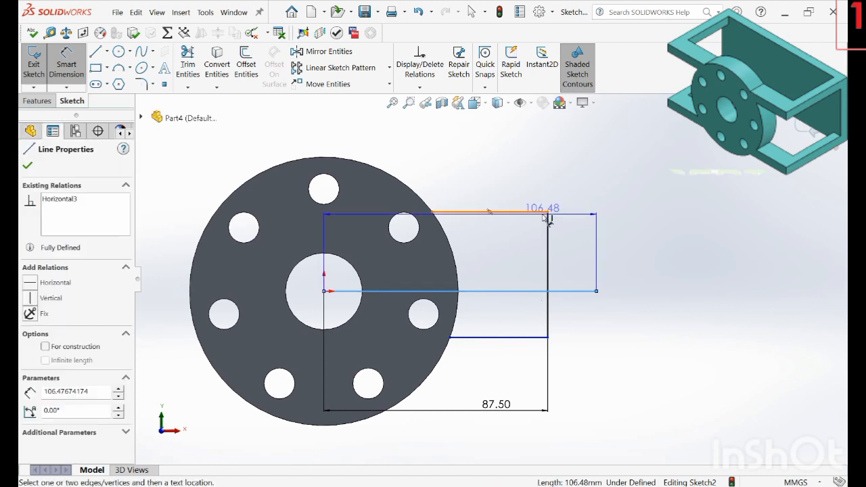
left_click(545, 214)
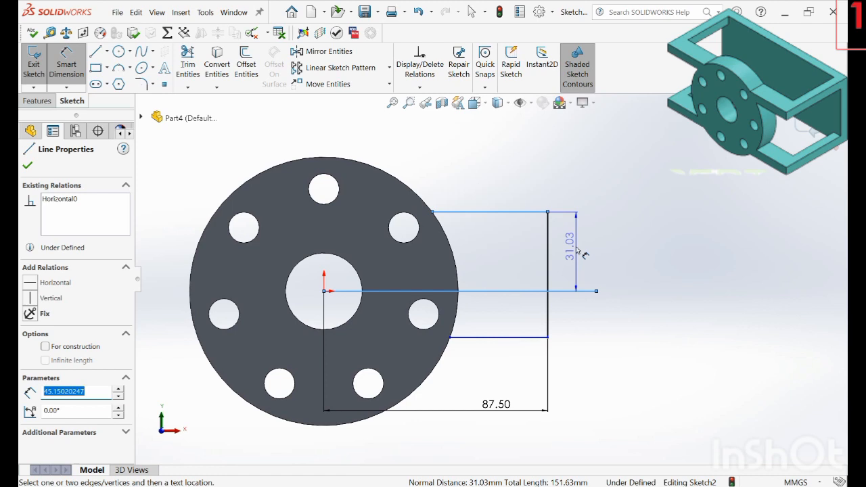
left_click(577, 250)
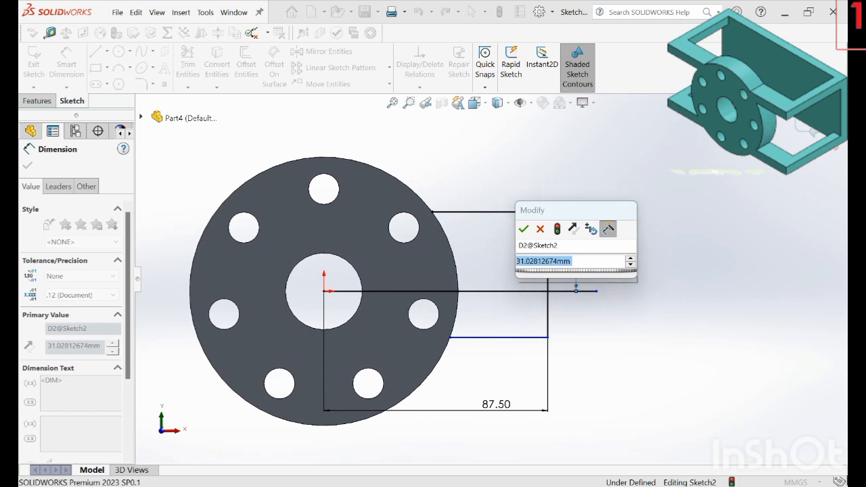
type("40")
key("Return")
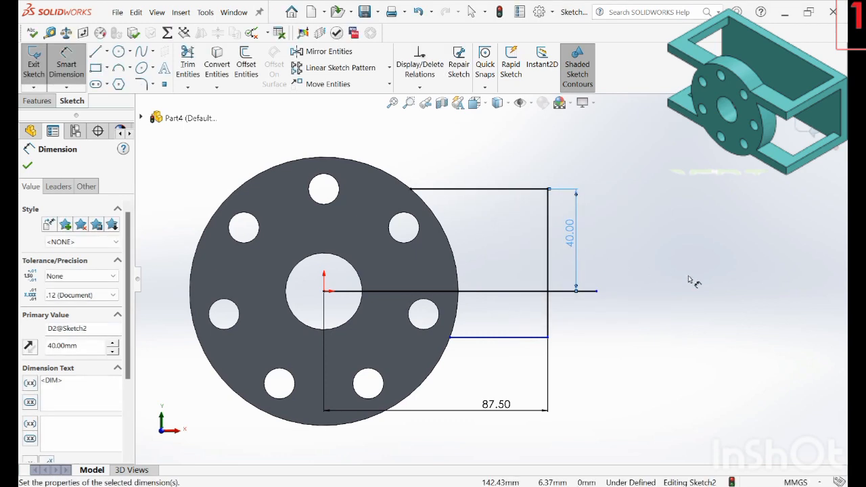
left_click(688, 285)
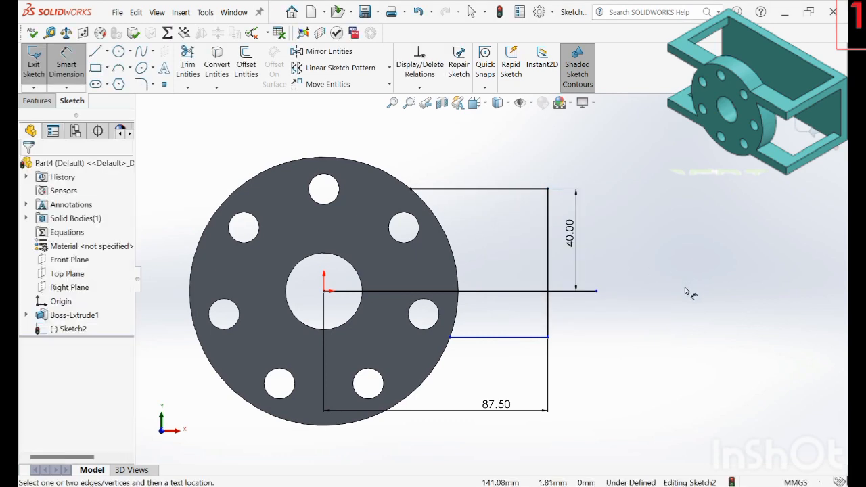
Dimension the distance from the line through the origin to the profile's lower horizontal line as 40 mm
left_click(541, 291)
left_click(531, 336)
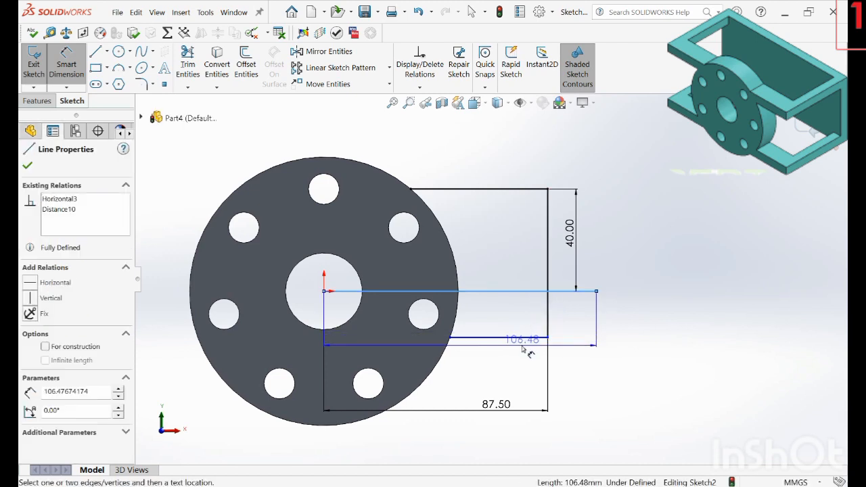
left_click(591, 341)
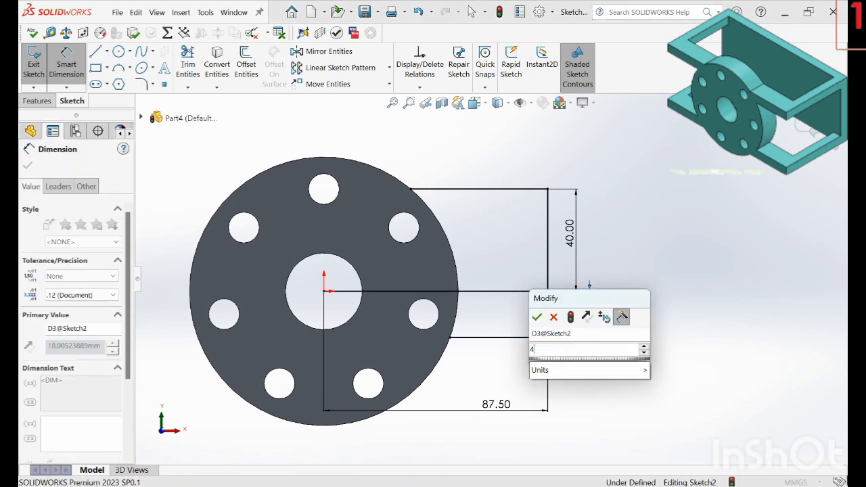
type("40")
key("Return")
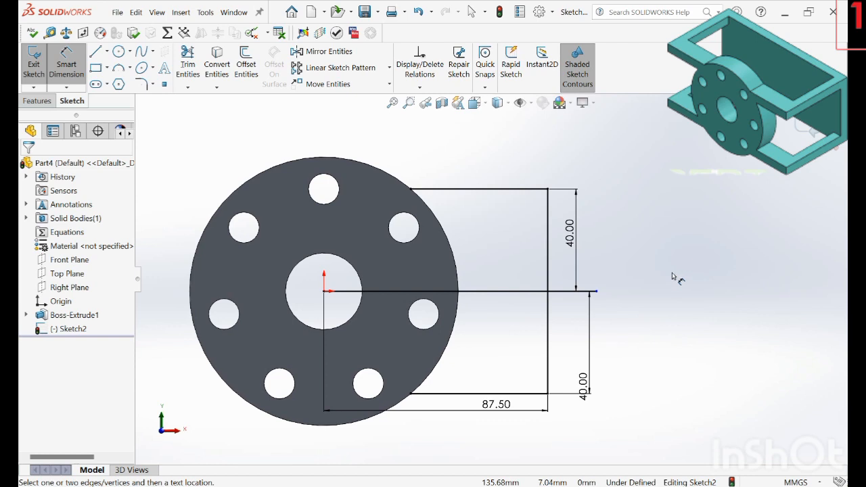
right_click_drag(669, 287, 674, 226)
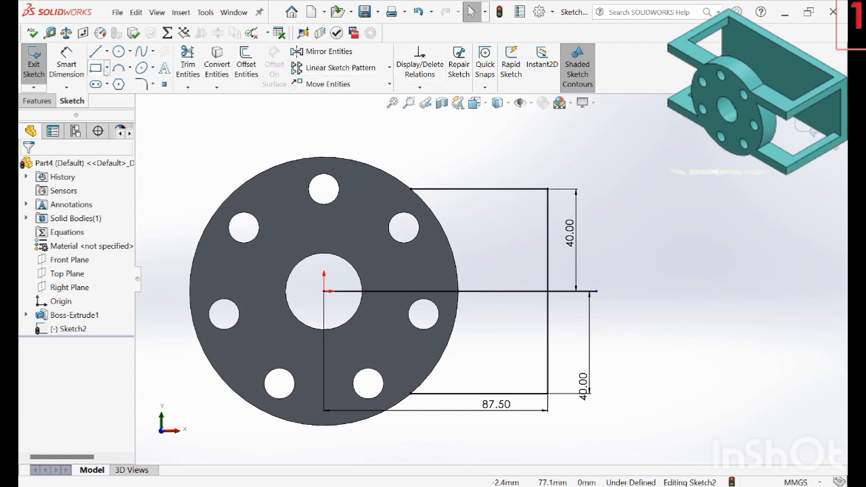
Trim away the horizontal reference line through the origin
left_click(187, 64)
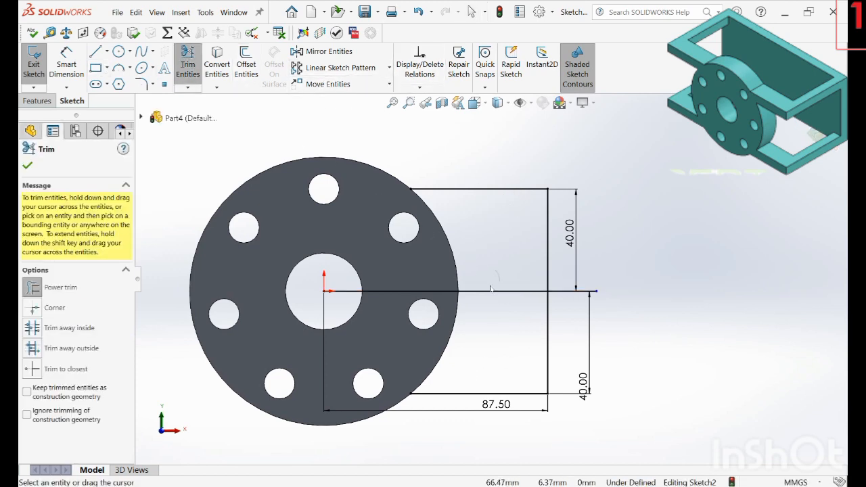
left_click_drag(490, 285, 456, 301)
left_click_drag(595, 278, 583, 297)
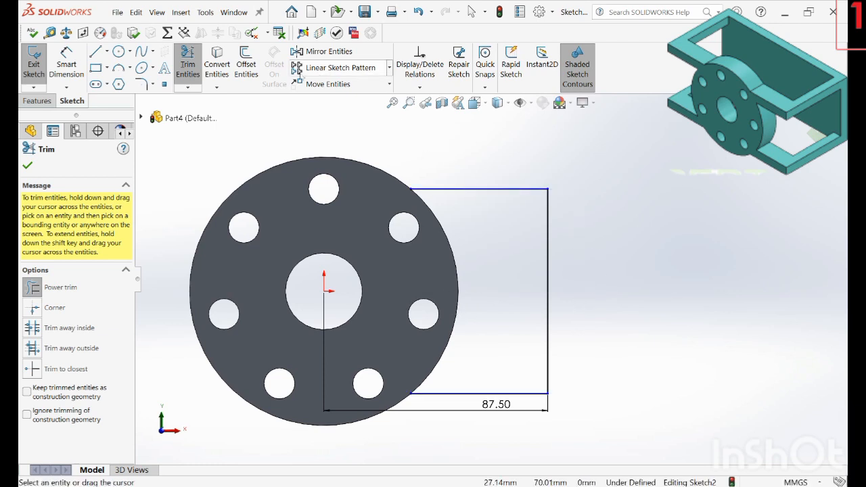
left_click(254, 77)
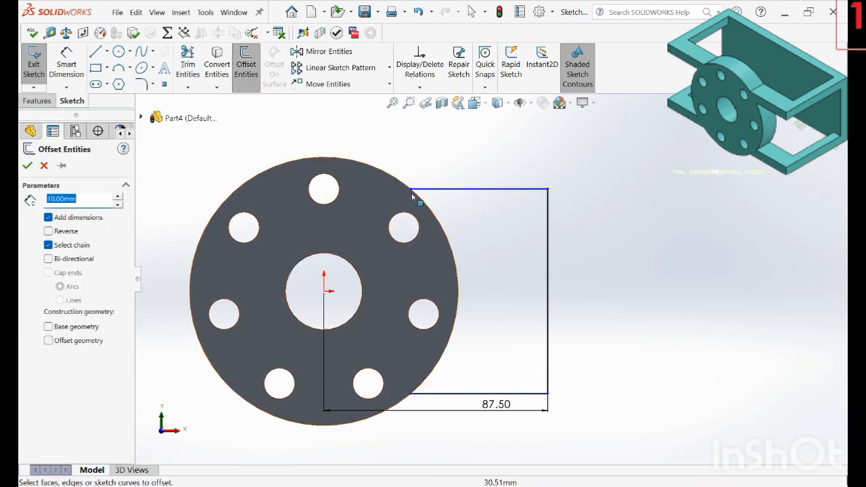
left_click(474, 190)
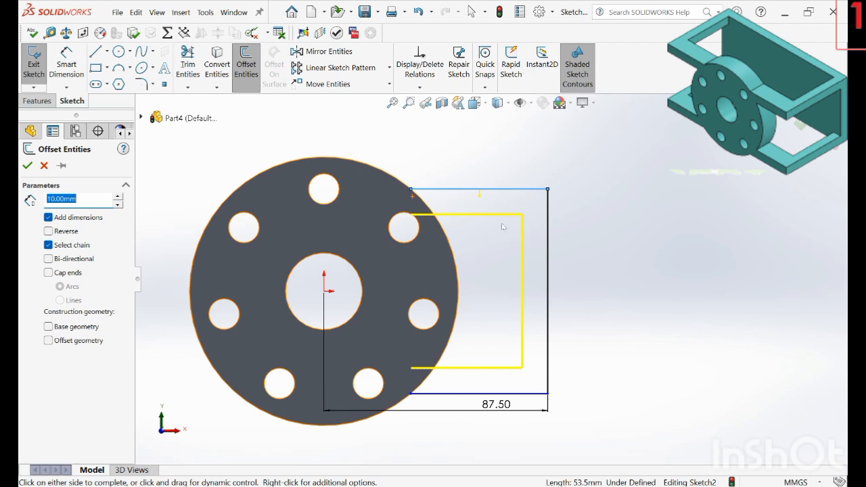
key("Escape")
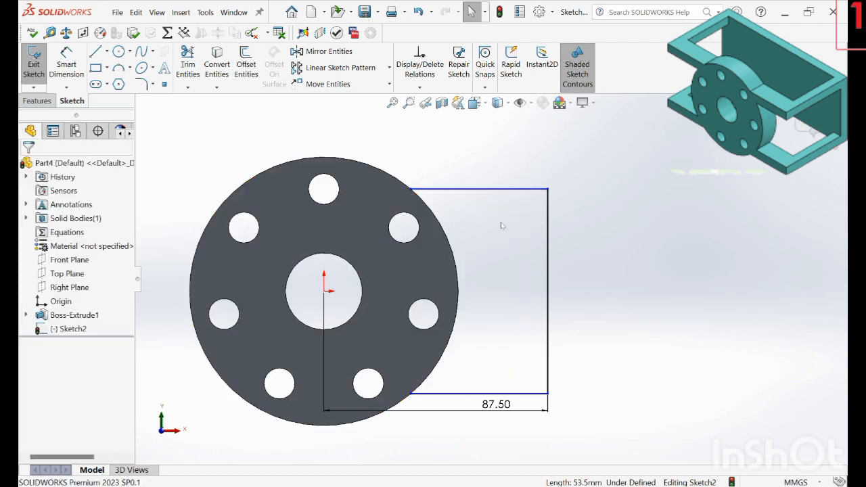
Convert the flange's outer circular edge into a sketch entity
left_click(217, 64)
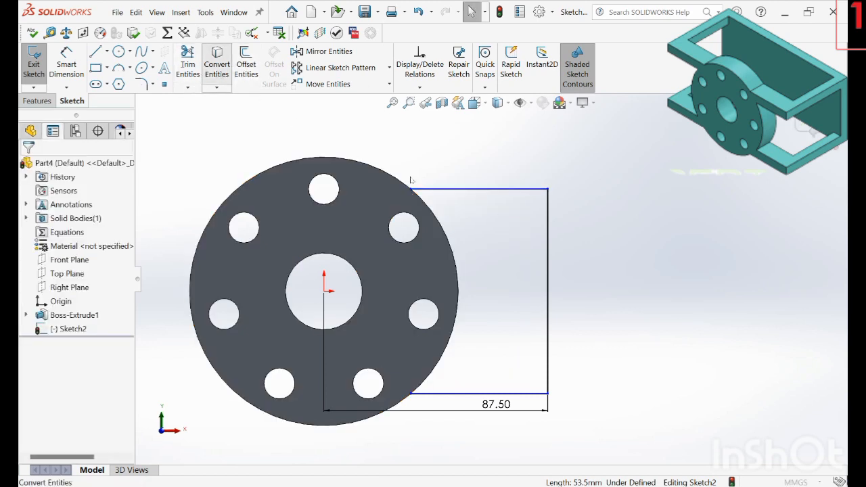
left_click(446, 237)
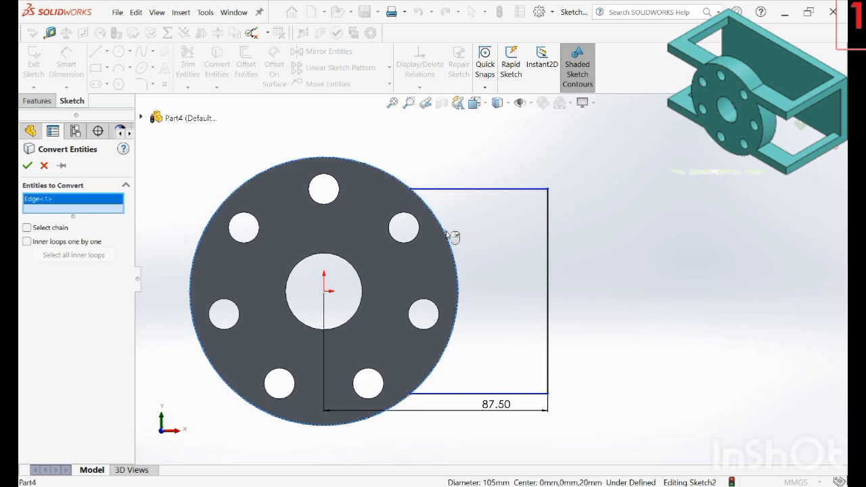
left_click(28, 165)
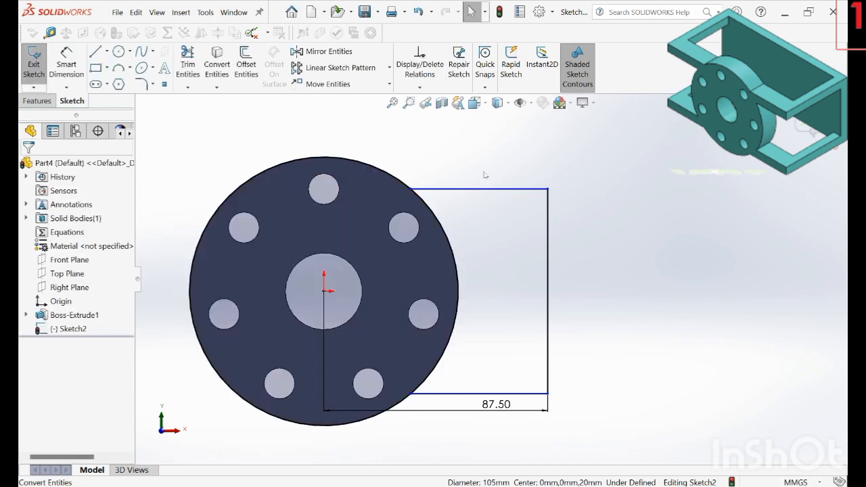
Offset the converted circle outward and the three-line arm profile inward by 10 mm
left_click(246, 64)
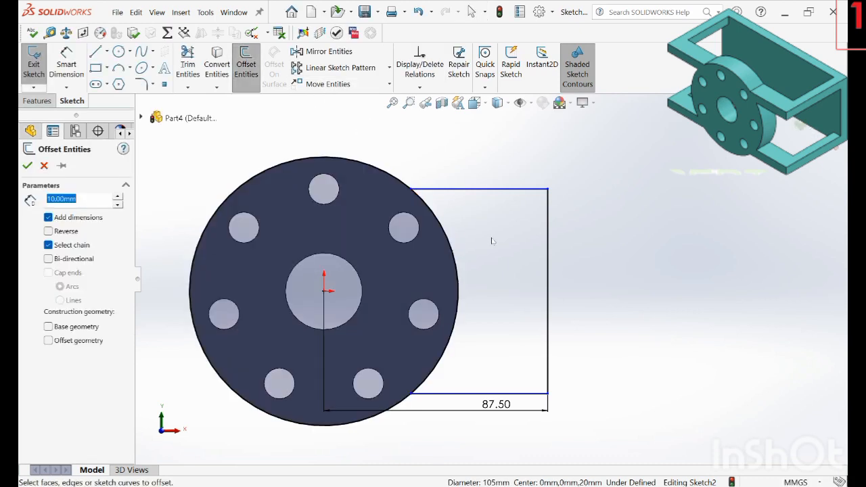
left_click(459, 273)
left_click(509, 190)
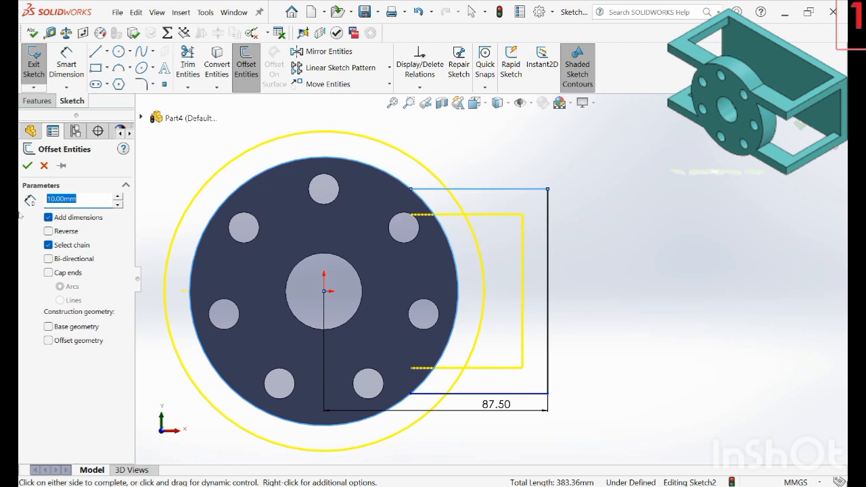
left_click(27, 166)
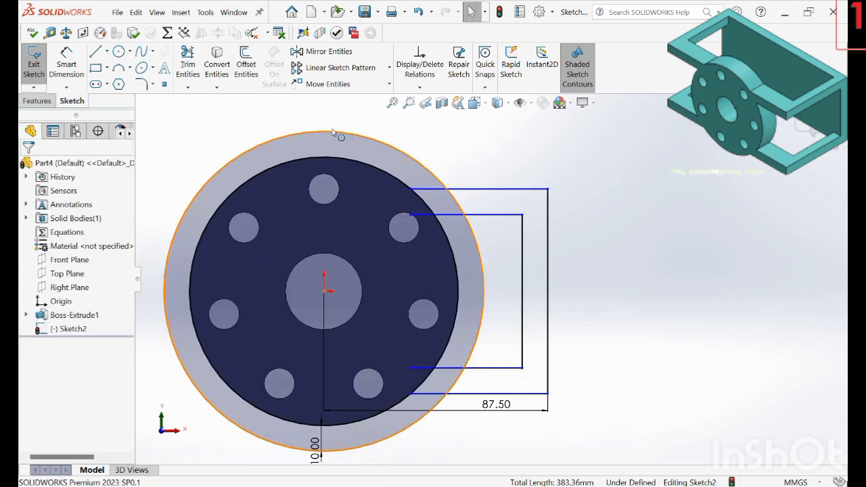
Trim the offset circle down to the arc between the arm's inner horizontal lines, and trim those lines back to the arc
left_click(188, 66)
left_click(406, 154)
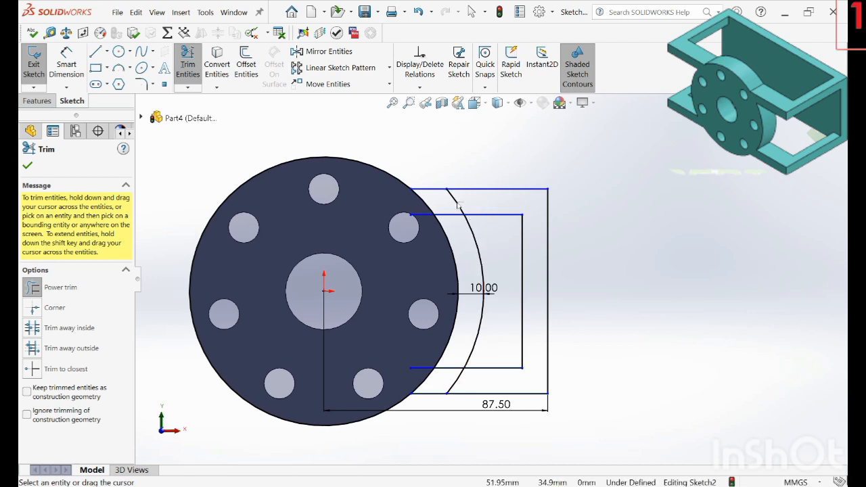
left_click_drag(463, 206, 428, 219)
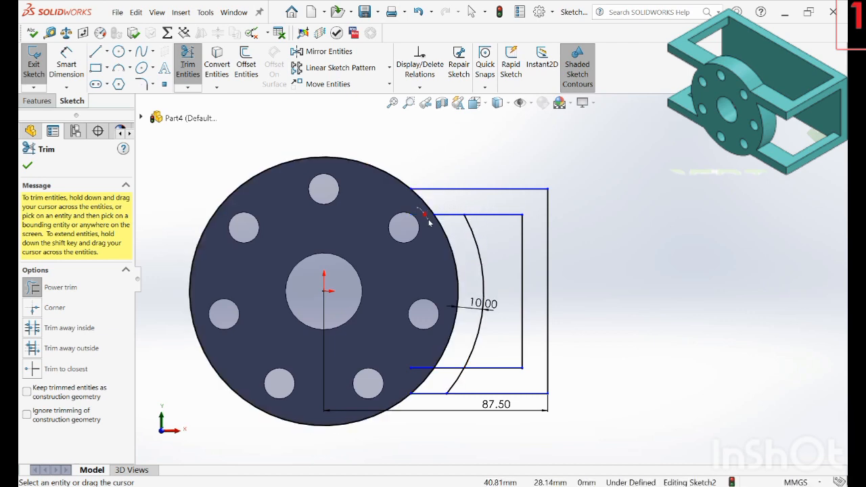
left_click(416, 370)
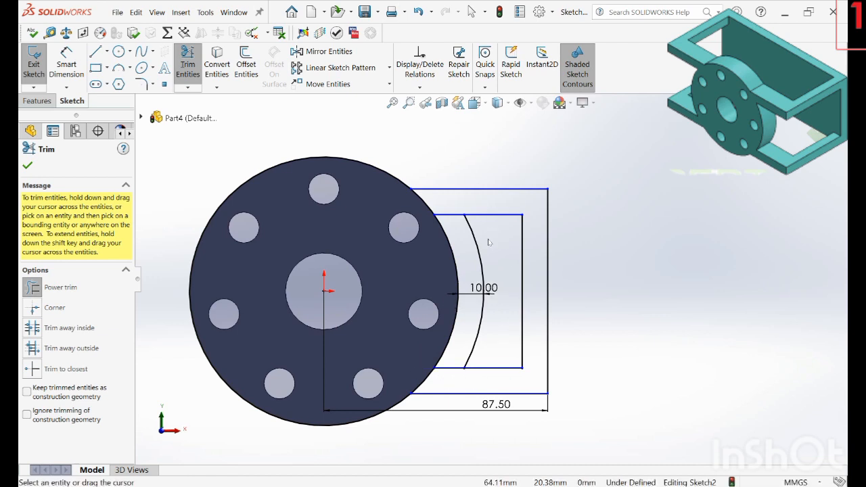
scroll(487, 224, "down", 3)
left_click_drag(418, 241, 427, 252)
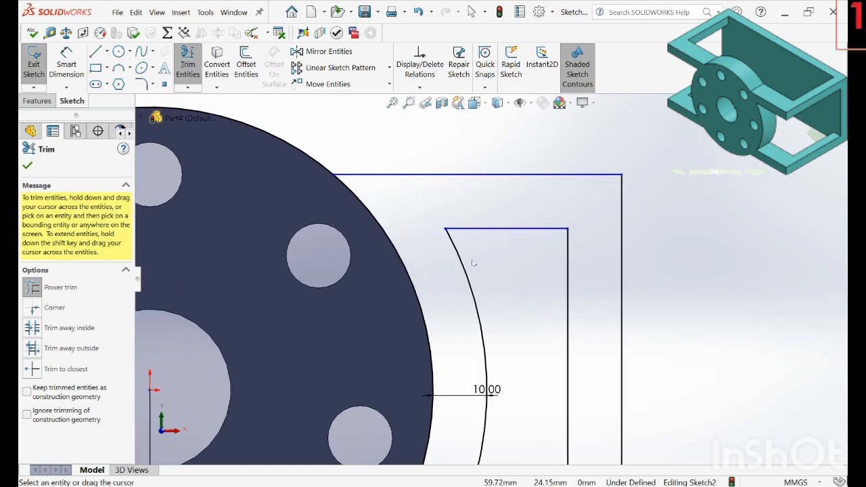
scroll(473, 268, "up", 3)
left_click_drag(453, 399, 449, 424)
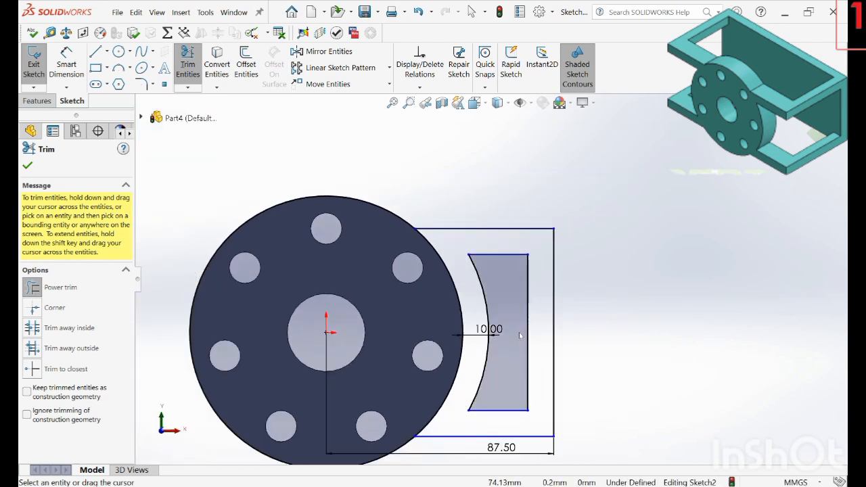
Delete the inner vertical line of the arm profile, keeping the outer vertical line
left_click_drag(519, 332, 568, 328)
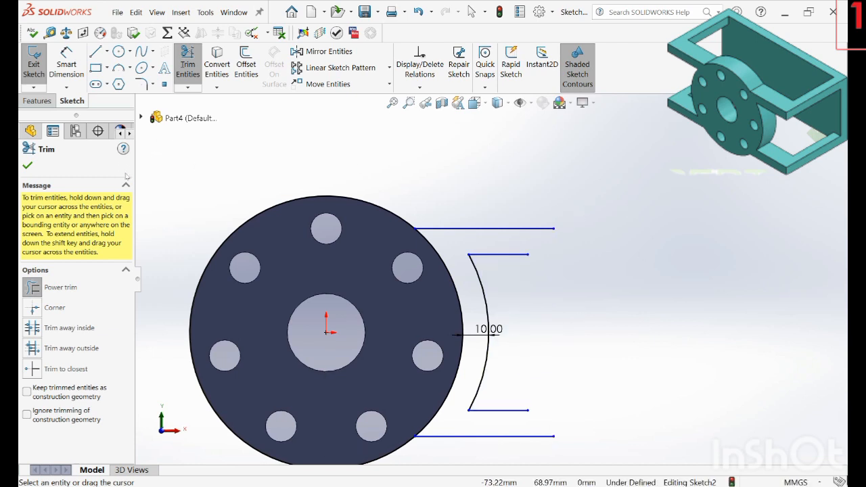
key("ctrl+z")
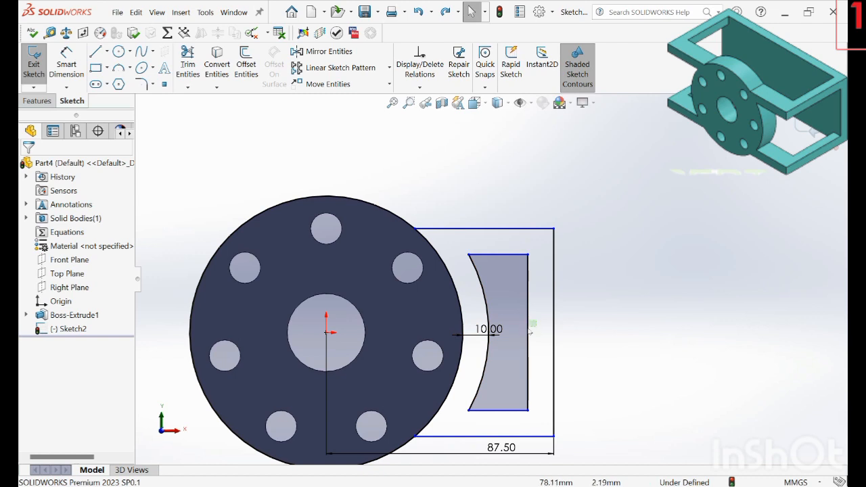
left_click(526, 336)
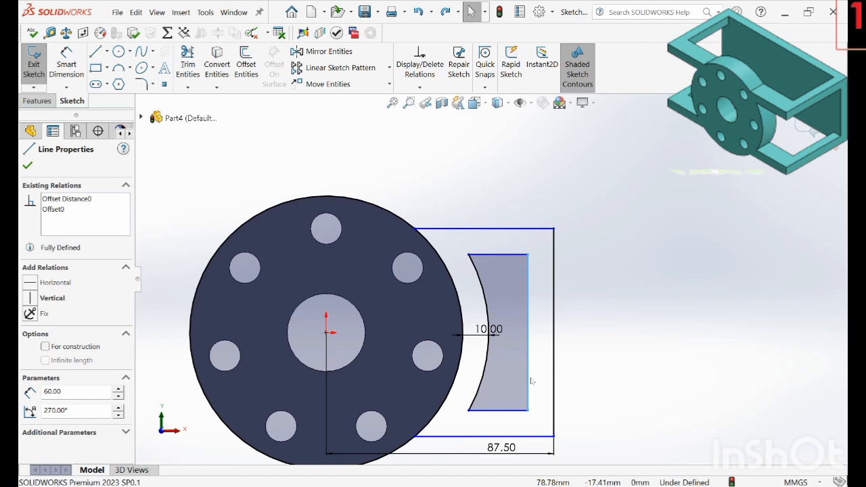
key("Delete")
mouse_move(645, 288)
right_mouse_down()
mouse_move(646, 277)
mouse_move(283, 94)
right_mouse_up()
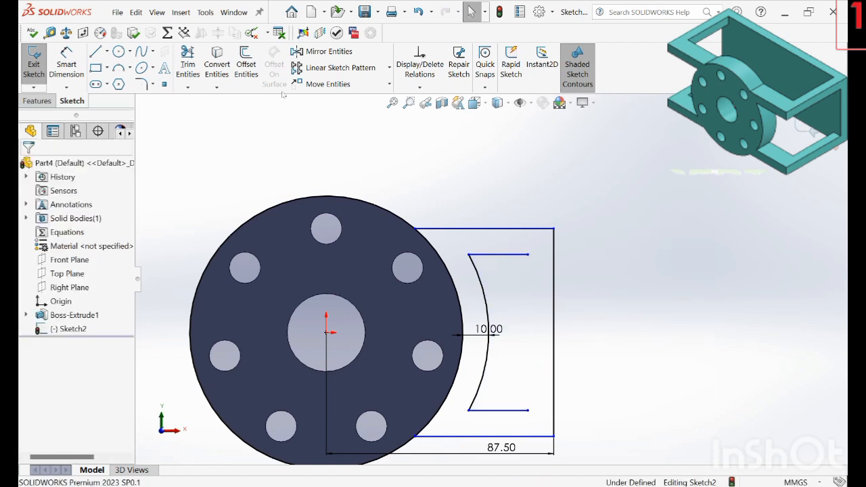
Extend both inner horizontal lines of the arm profile to the outer vertical line
left_click(187, 88)
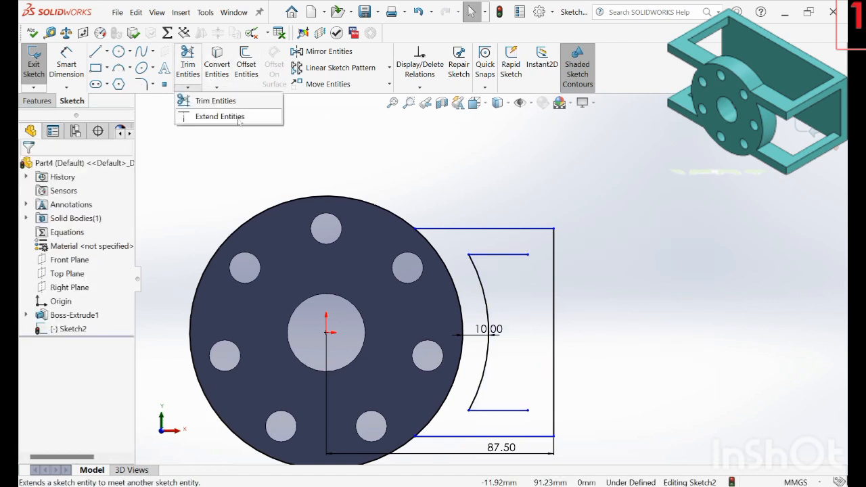
left_click(239, 119)
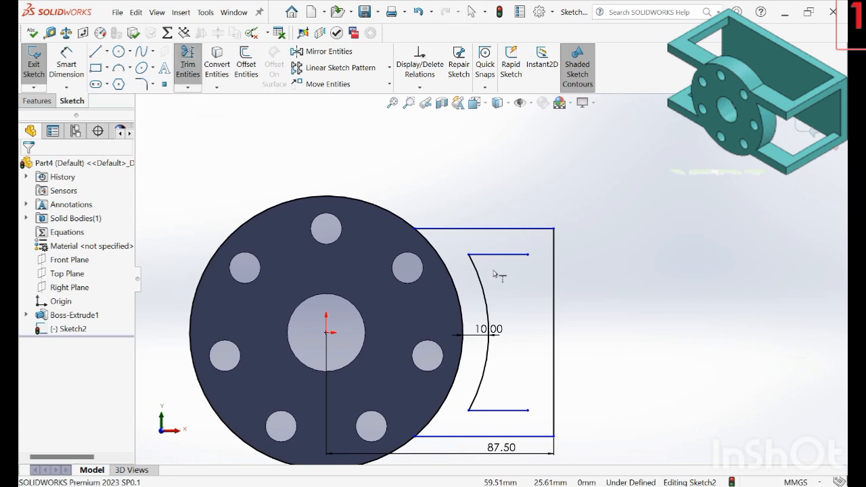
left_click(514, 416)
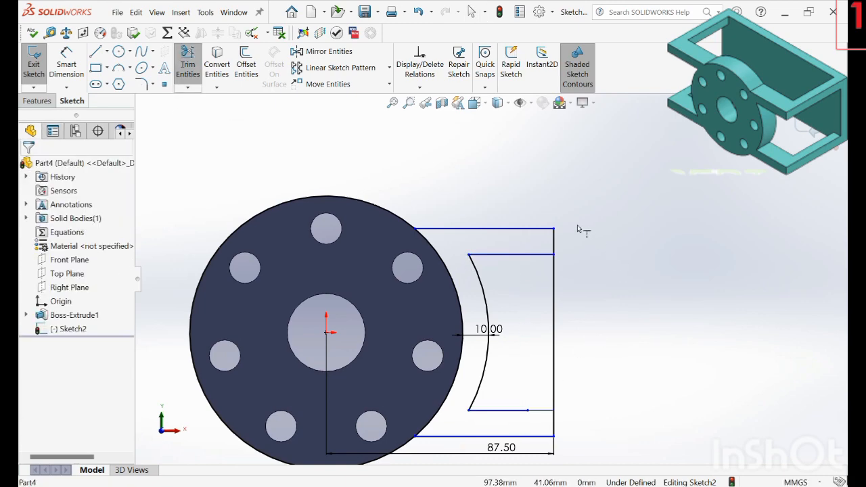
right_click_drag(714, 374, 727, 269)
key("Escape")
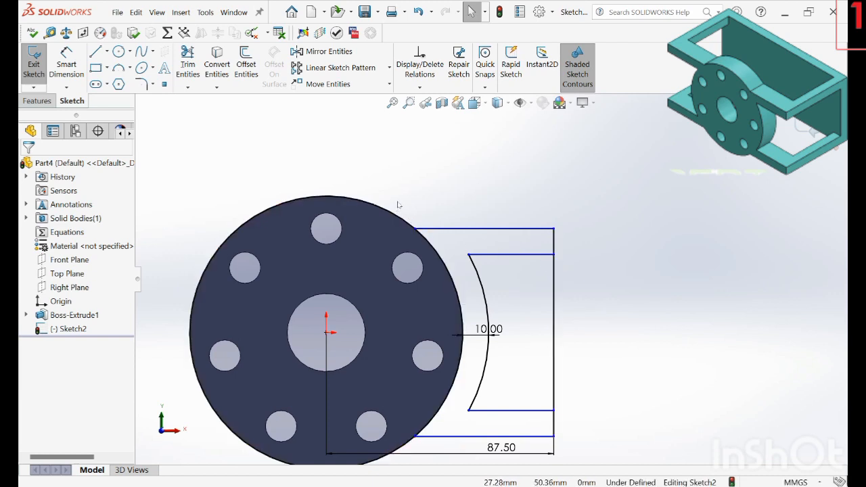
Trim away the outer vertical line's portion between the two inner horizontal lines, leaving the arm frame open at its end
left_click(187, 64)
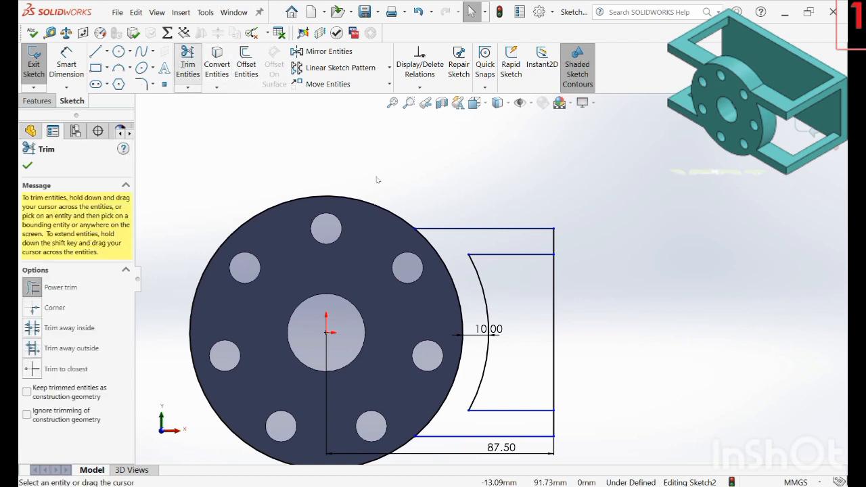
right_click(644, 316)
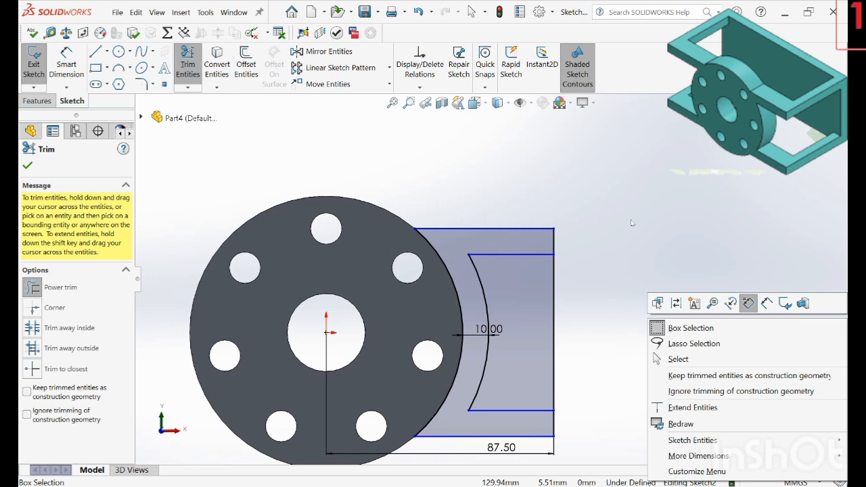
left_click(618, 258)
left_click_drag(561, 310, 545, 312)
scroll(639, 347, "up", 2)
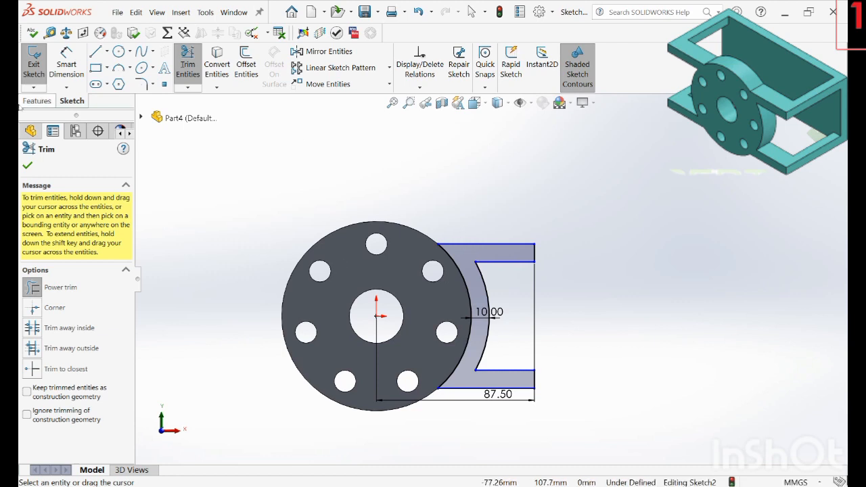
left_click(27, 165)
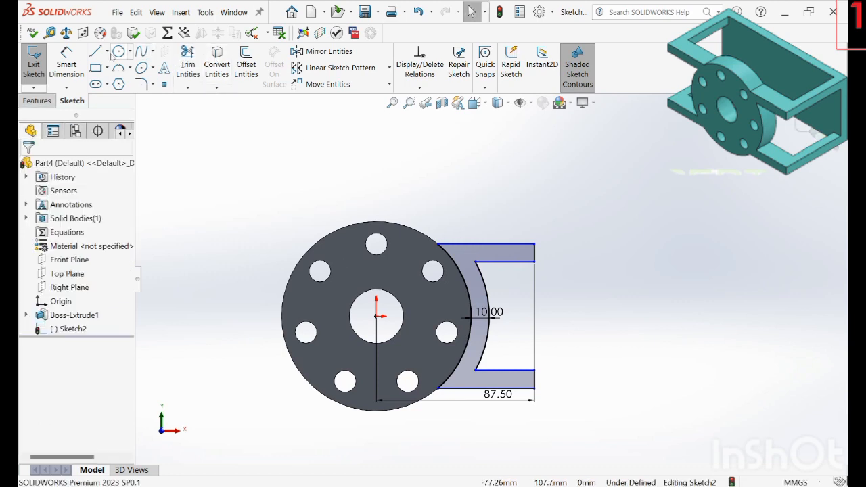
Draw a vertical construction line about 75 mm long upward from the origin
left_click(95, 52)
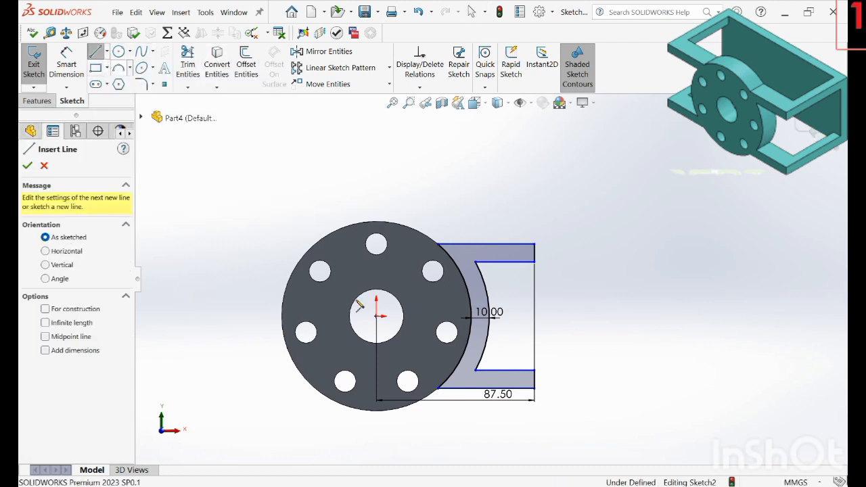
left_click(377, 315)
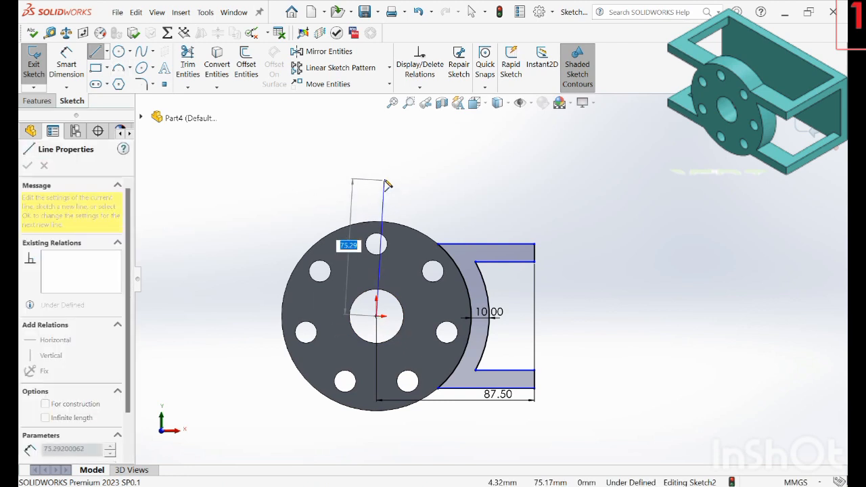
left_click(376, 178)
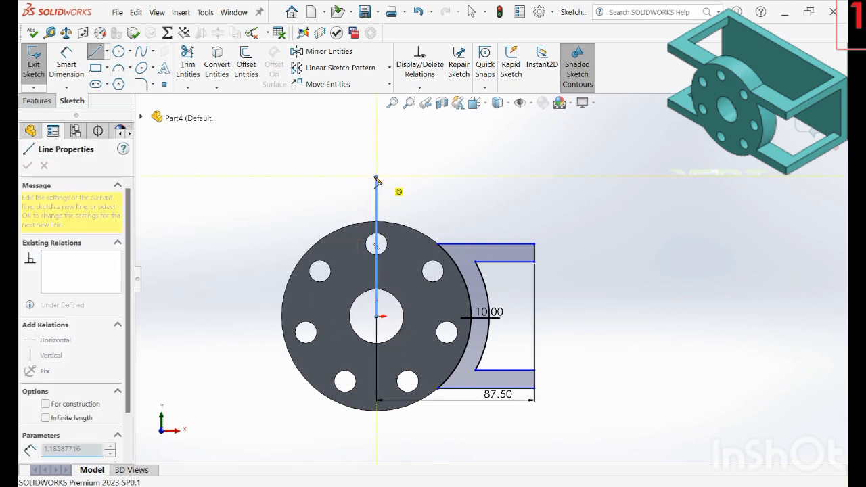
right_click(377, 179)
left_click(402, 165)
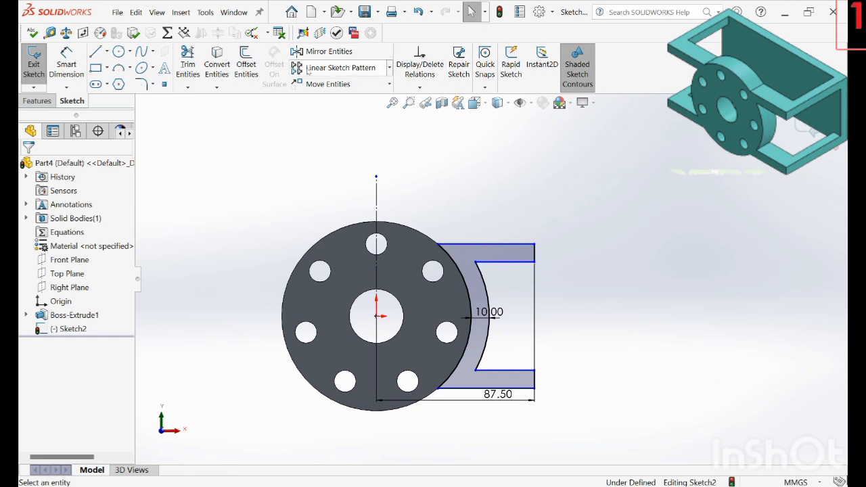
Mirror the whole arm frame profile about the vertical construction line, and trim that construction line away
left_click(321, 53)
left_click(498, 257)
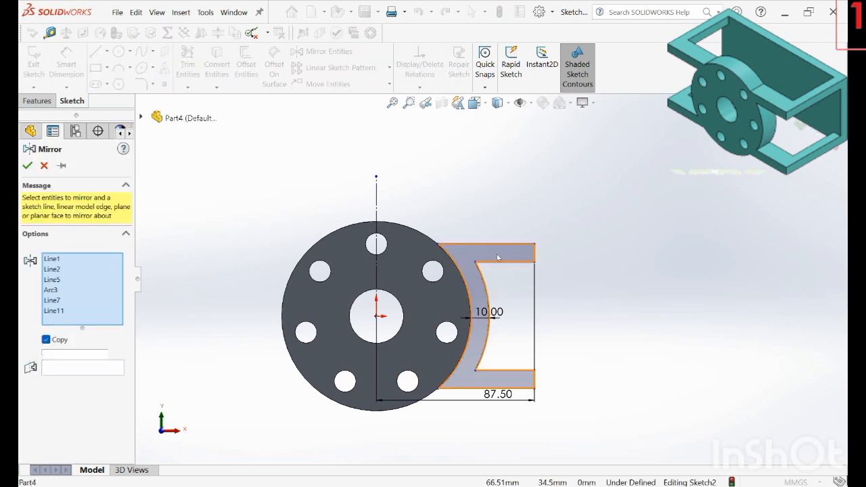
left_click(80, 391)
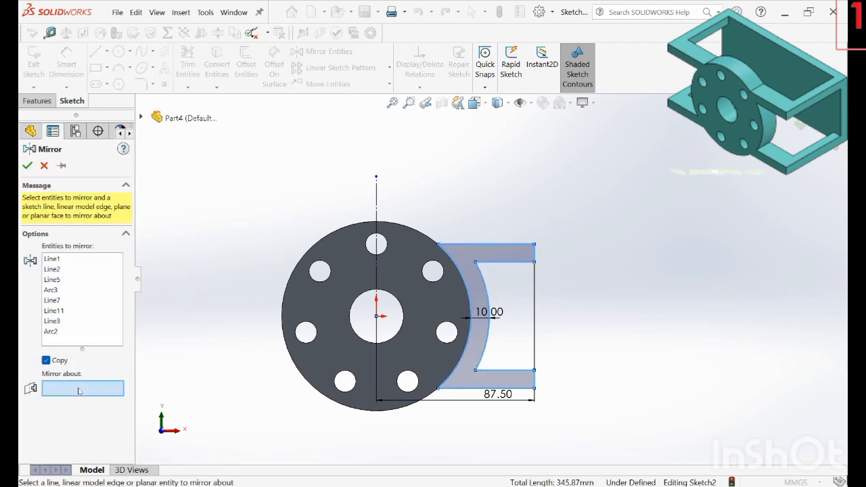
left_click(377, 203)
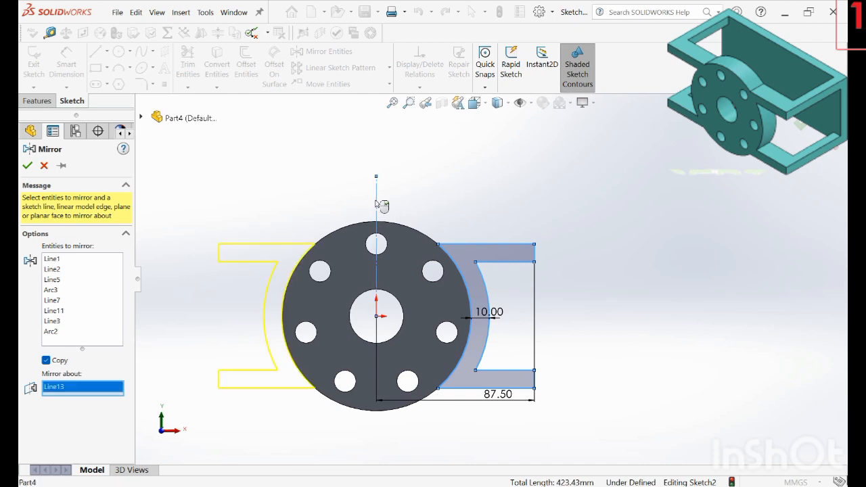
left_click(28, 165)
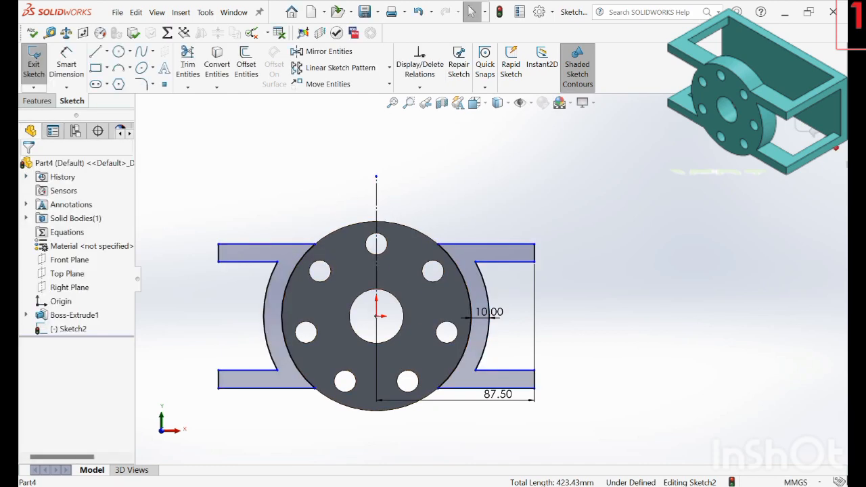
left_click(187, 64)
left_click_drag(343, 183, 398, 196)
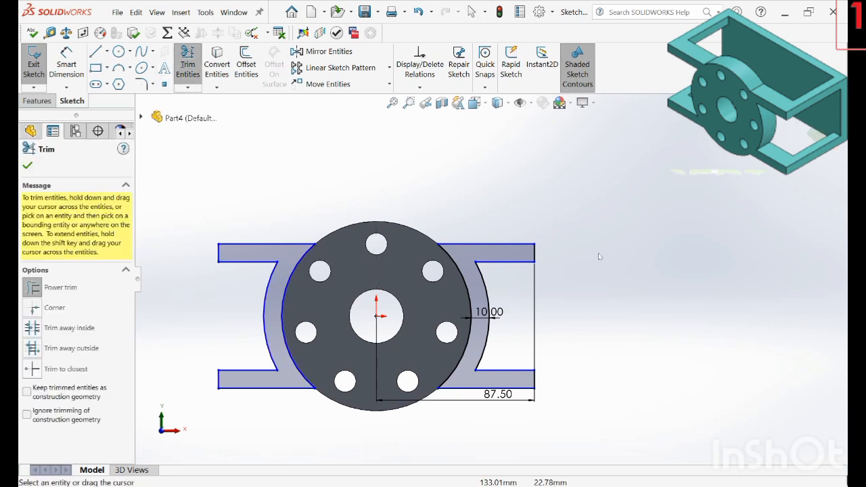
Extrude both arm frame profiles 20 mm in the reversed direction, merged with the flange
left_click(36, 101)
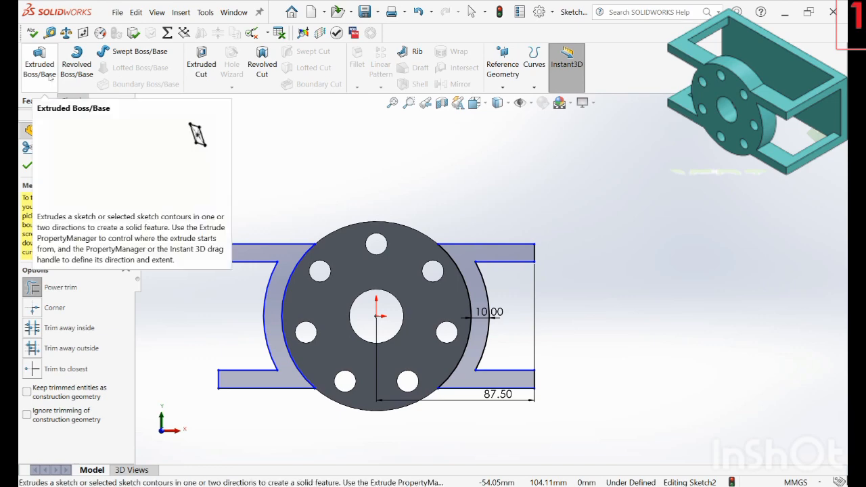
left_click(46, 71)
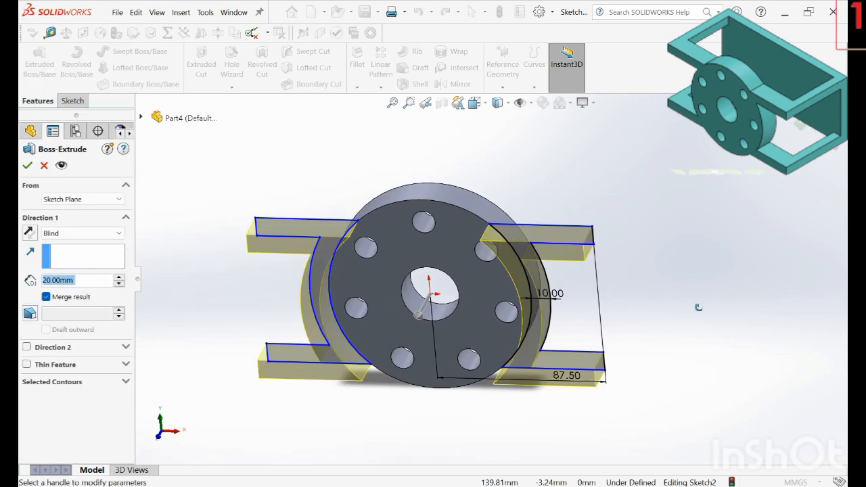
middle_click_drag(698, 307, 701, 276)
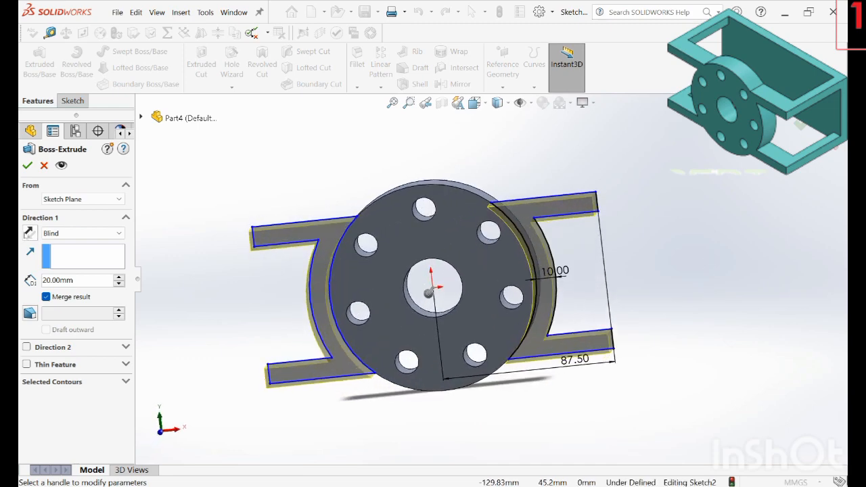
left_click(30, 232)
middle_click_drag(646, 239, 683, 218)
left_click(27, 166)
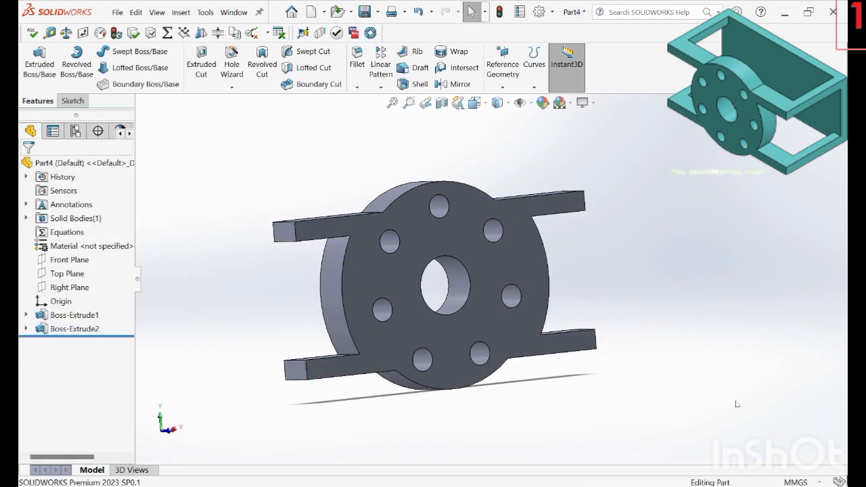
Undo the arm extrusion and return to editing its sketch
middle_click_drag(729, 408, 690, 392)
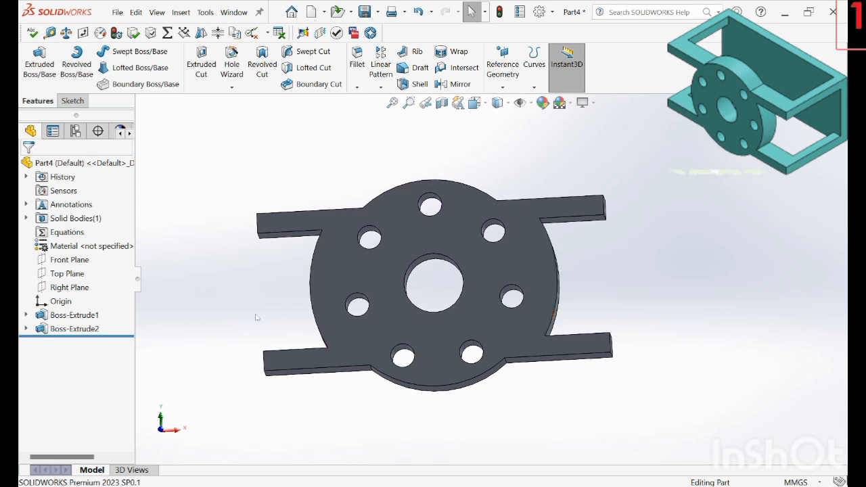
key("ctrl+z")
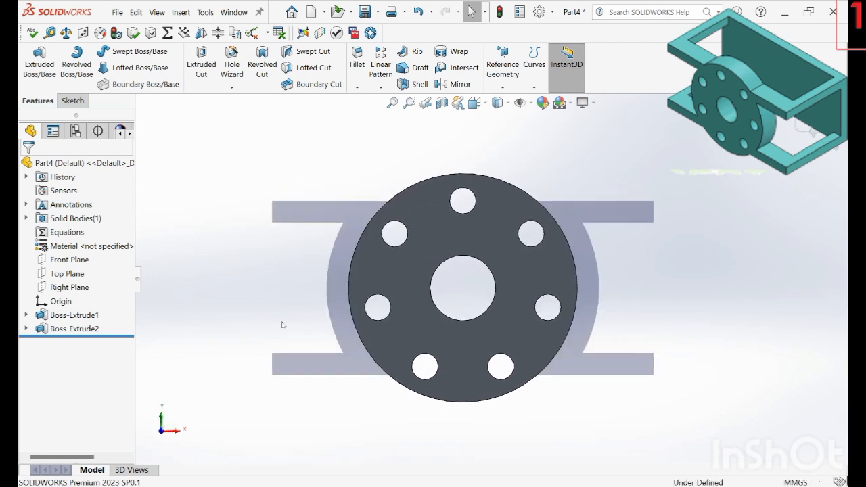
scroll(280, 324, "up", 1)
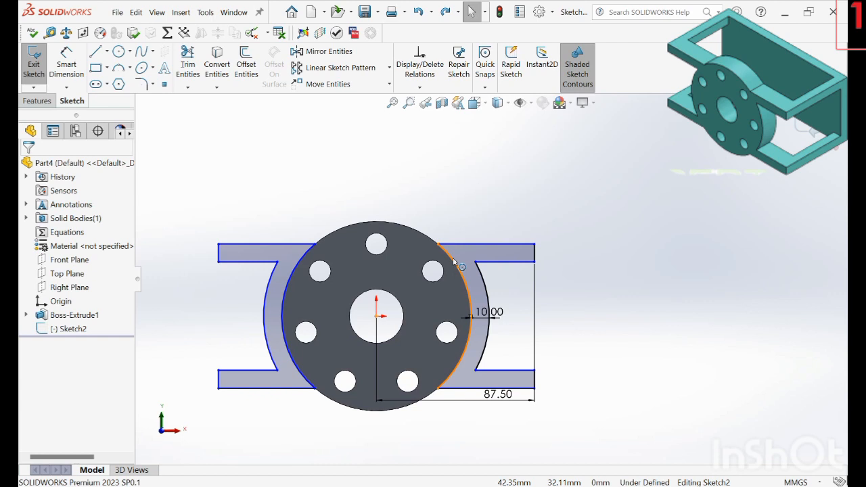
Trim away the inner and outer arcs of the right arm profile
left_click(187, 65)
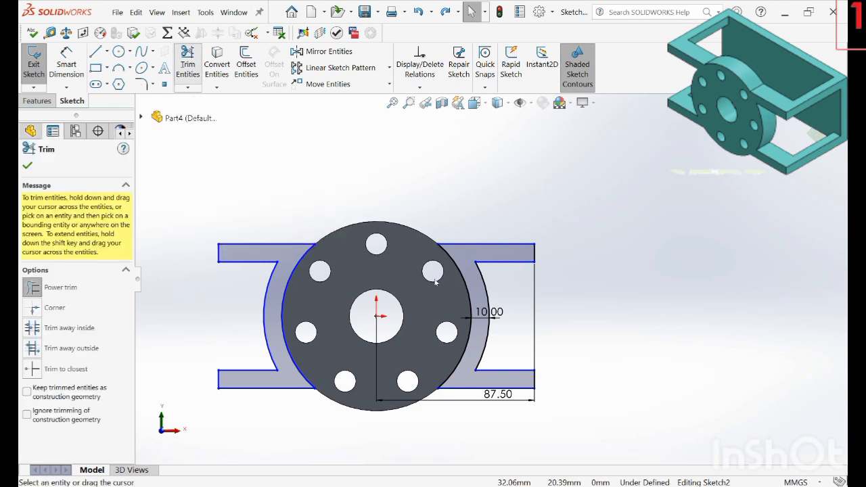
left_click(488, 301)
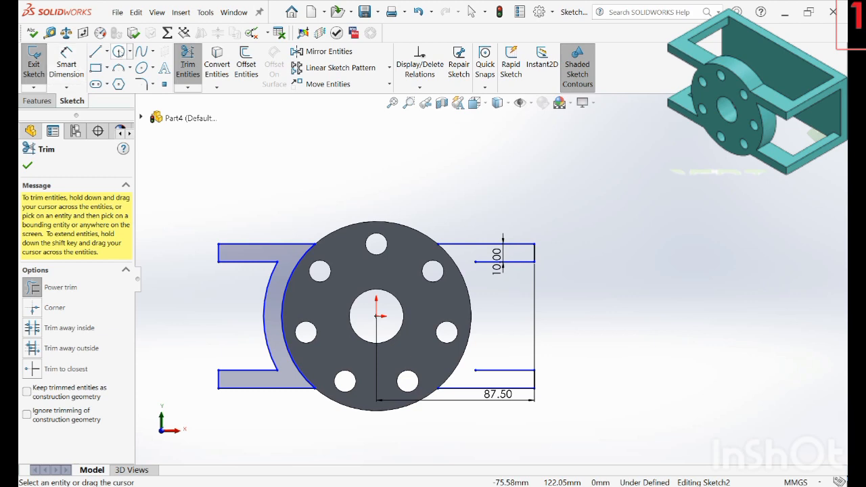
Trim away the inner and outer arcs of the left arm profile
left_click(287, 291)
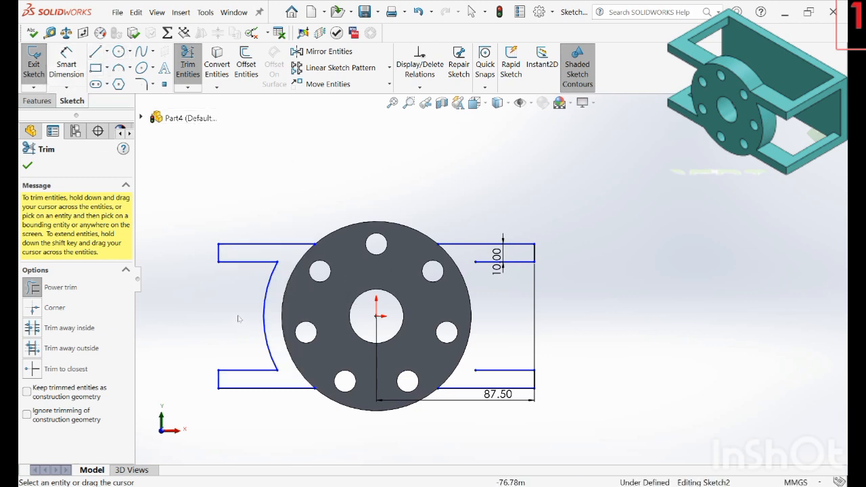
left_click_drag(238, 319, 280, 311)
right_click_drag(642, 339, 614, 287)
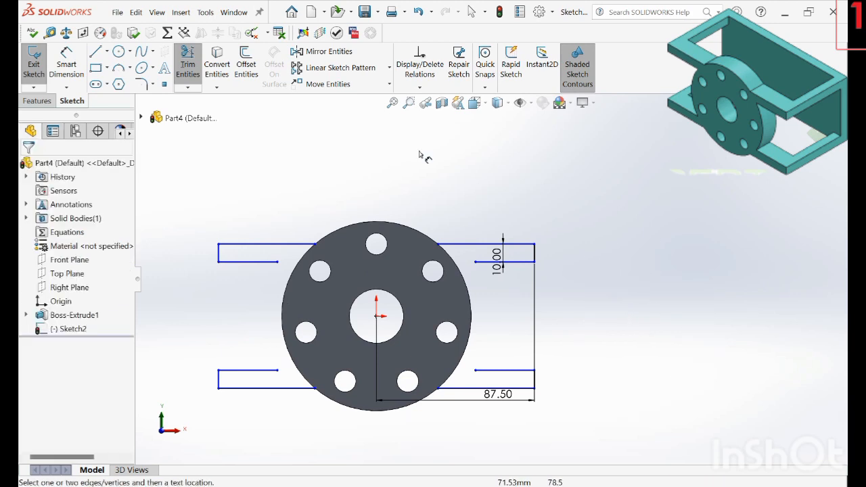
key("Escape")
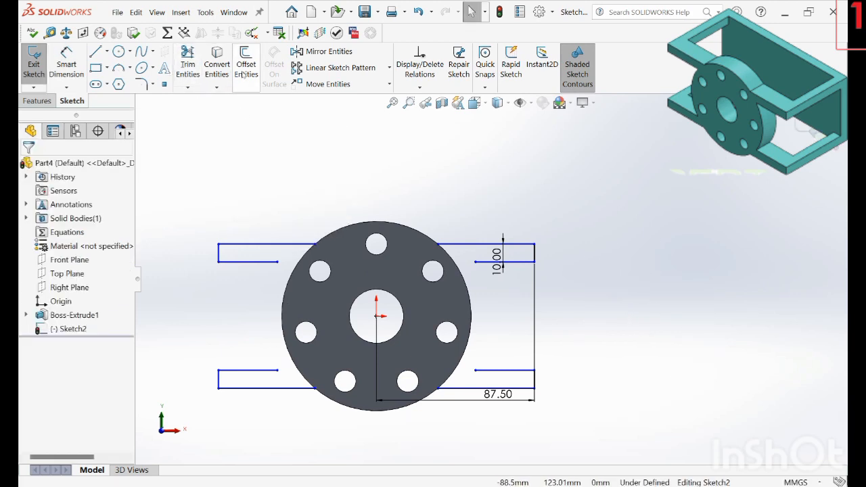
Extend the inner horizontal lines of the left arms across the flange to the matching right arm lines
left_click(188, 87)
left_click(201, 116)
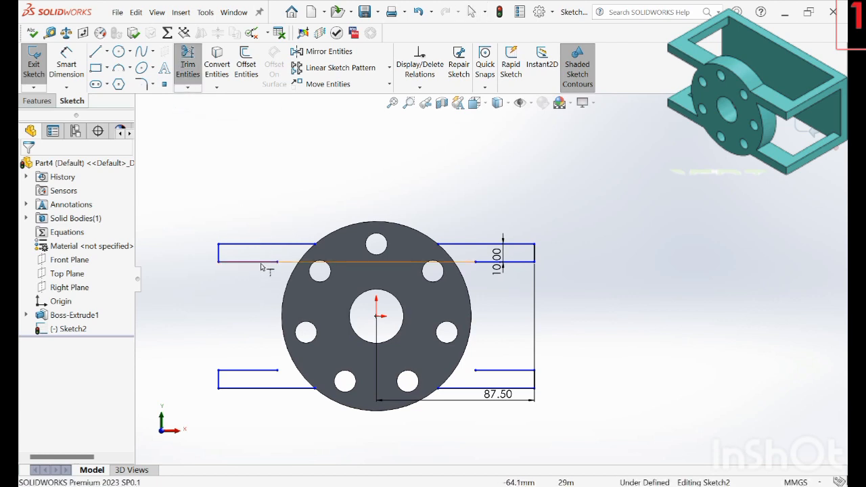
left_click(264, 262)
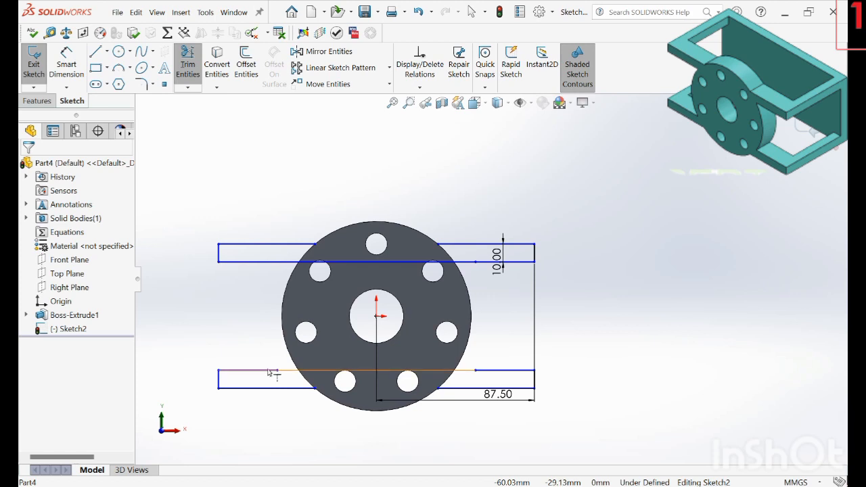
left_click(293, 379)
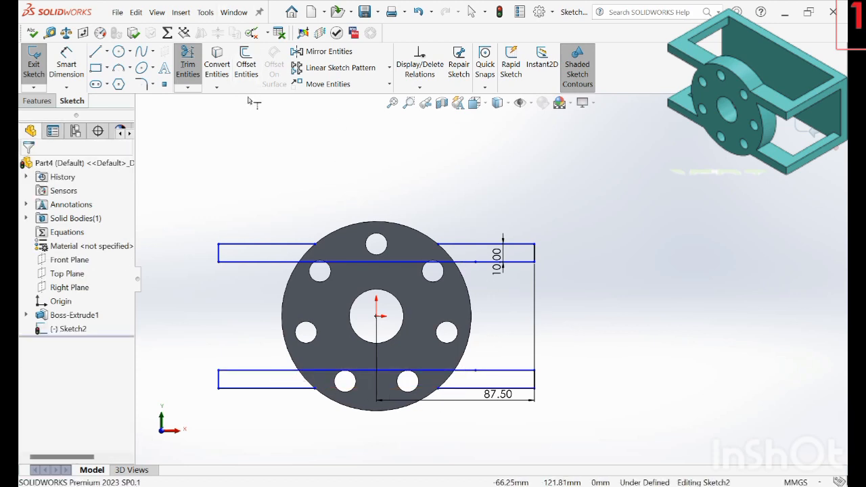
left_click(217, 65)
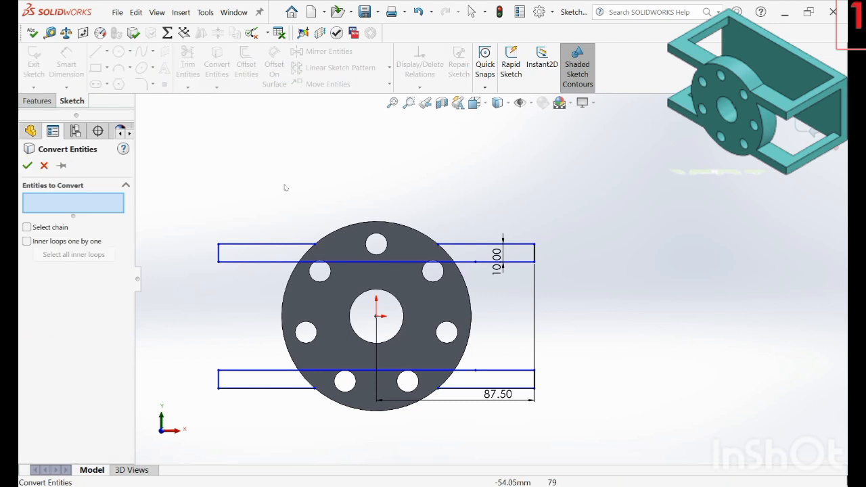
left_click(288, 278)
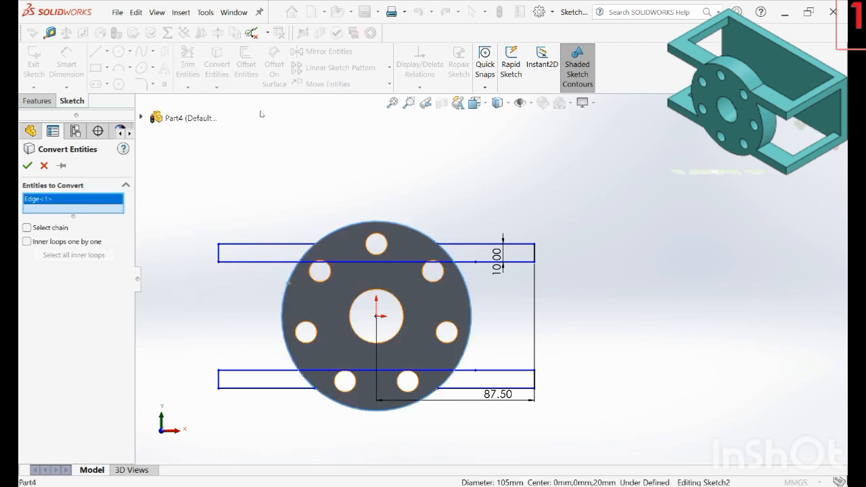
left_click(44, 165)
Convert the flange's outer circular edge into a sketch entity
left_click(209, 65)
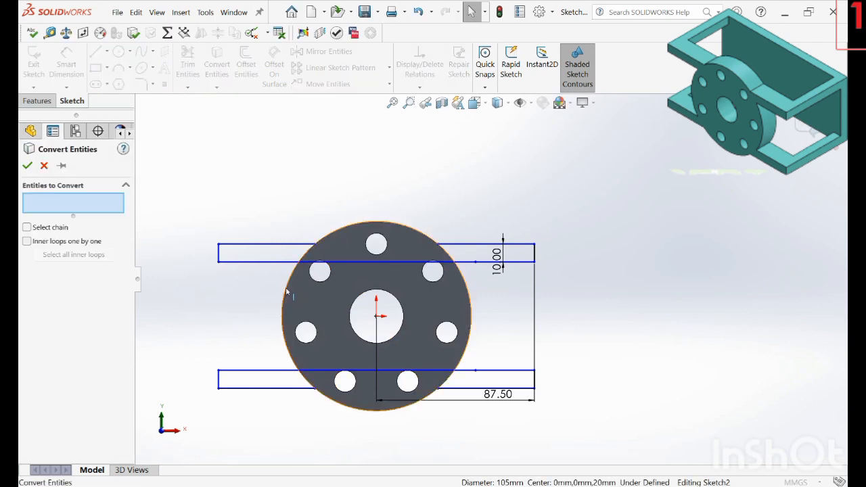
left_click(301, 253)
left_click(27, 165)
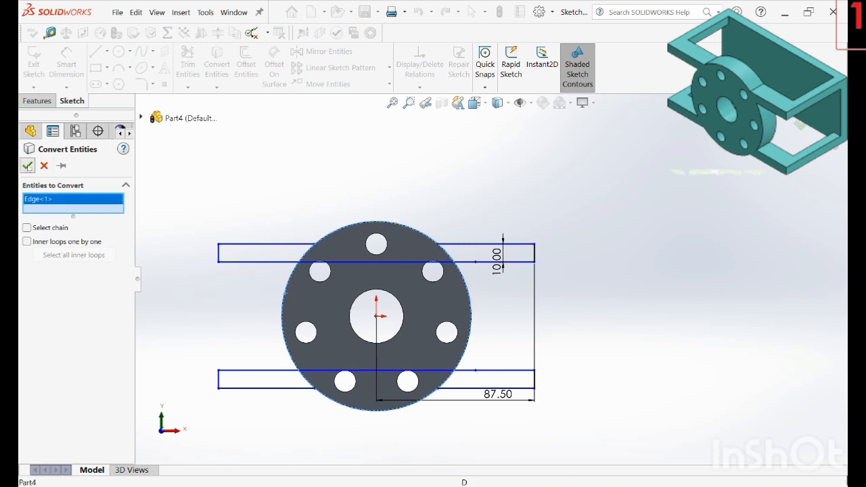
Trim away the two horizontal line segments that cross the inside of the flange
left_click(187, 67)
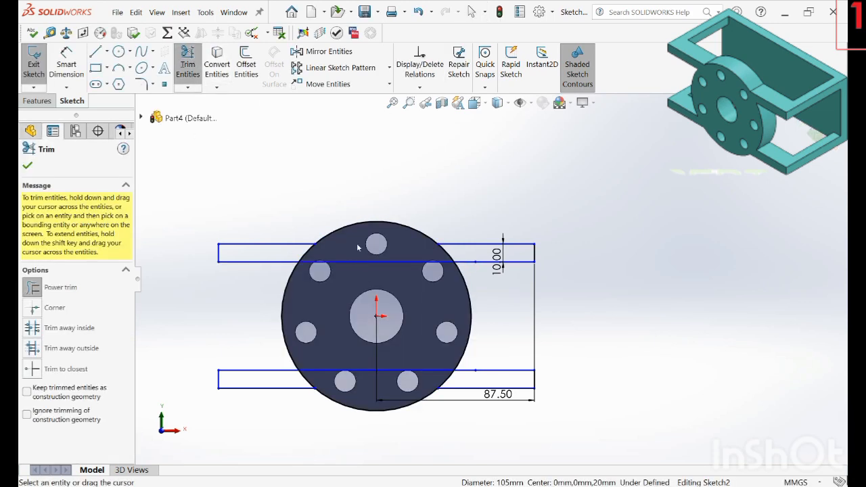
left_click_drag(357, 248, 361, 316)
left_click_drag(363, 366, 358, 372)
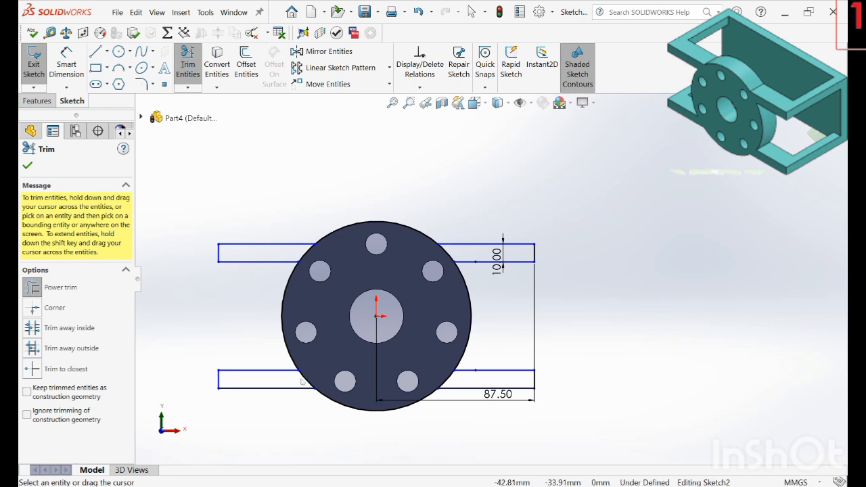
Trim away the converted circle between the arms, keeping only the four short arcs that close the arm profiles
scroll(301, 382, "down", 2)
left_click_drag(402, 394, 403, 417)
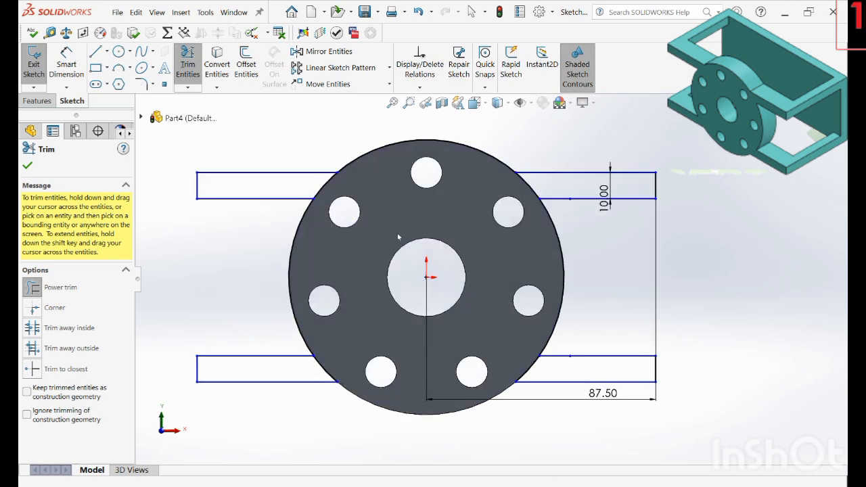
left_click_drag(382, 134, 389, 162)
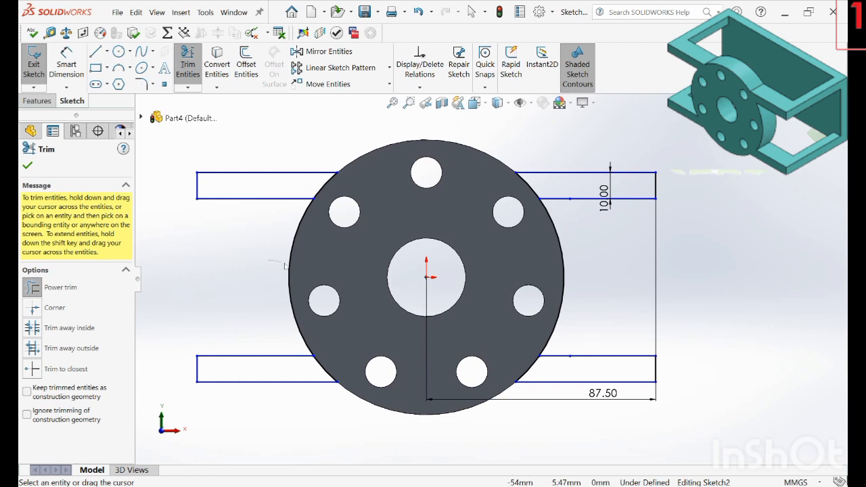
left_click_drag(270, 264, 304, 266)
left_click_drag(578, 298, 579, 298)
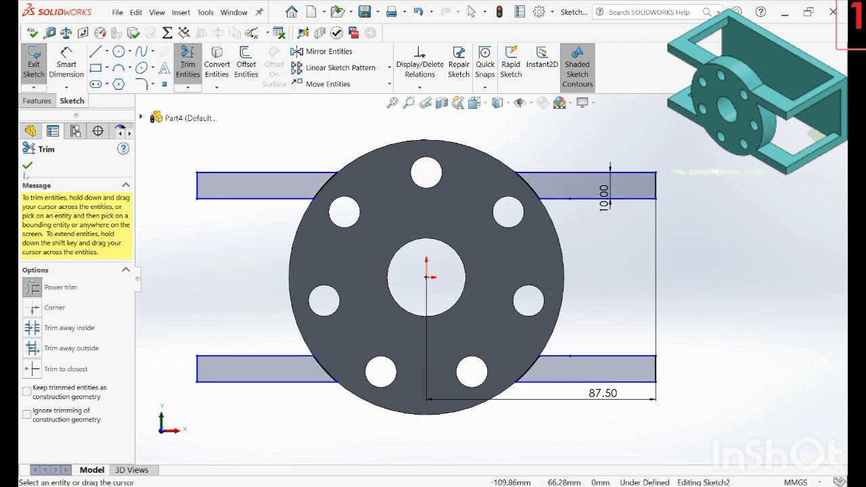
left_click(27, 166)
Try to extrude the four arm profiles 20 mm outward from the flange face, and undo that extrusion
left_click(37, 100)
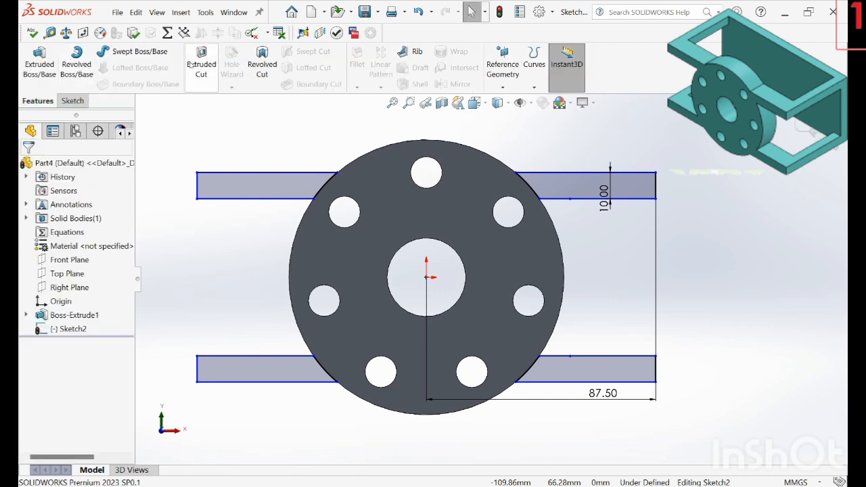
left_click(52, 65)
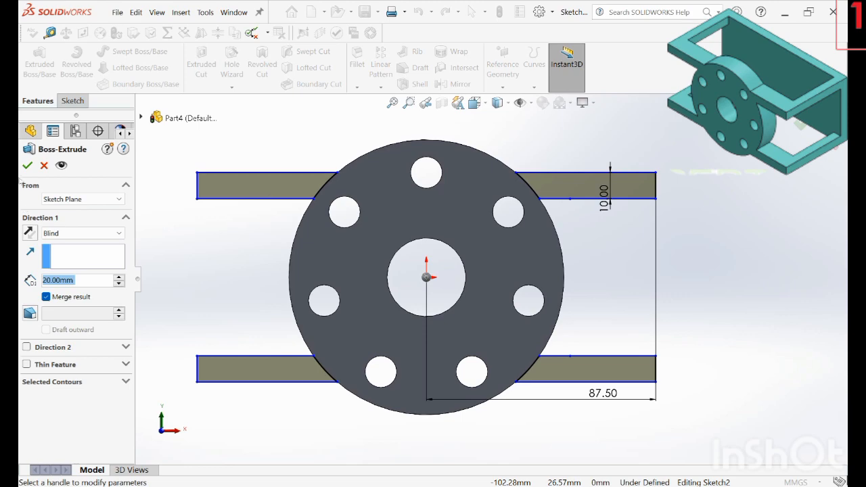
left_click(27, 165)
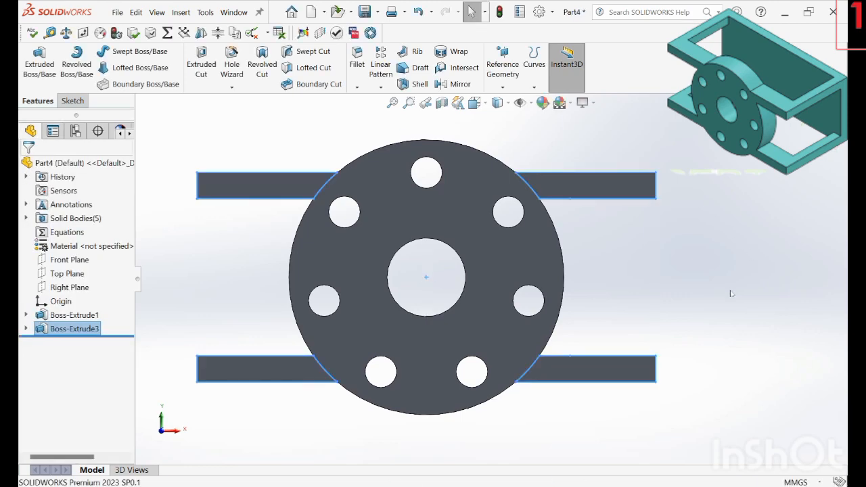
middle_click_drag(771, 273, 740, 261)
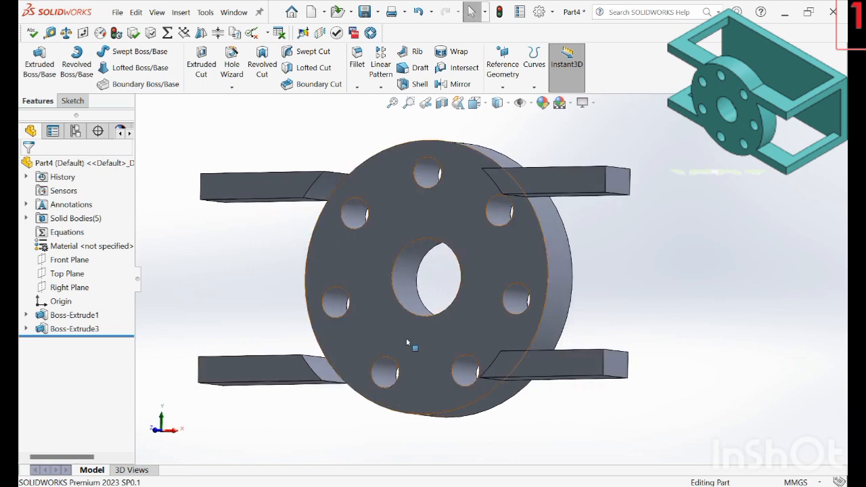
key("ctrl+z")
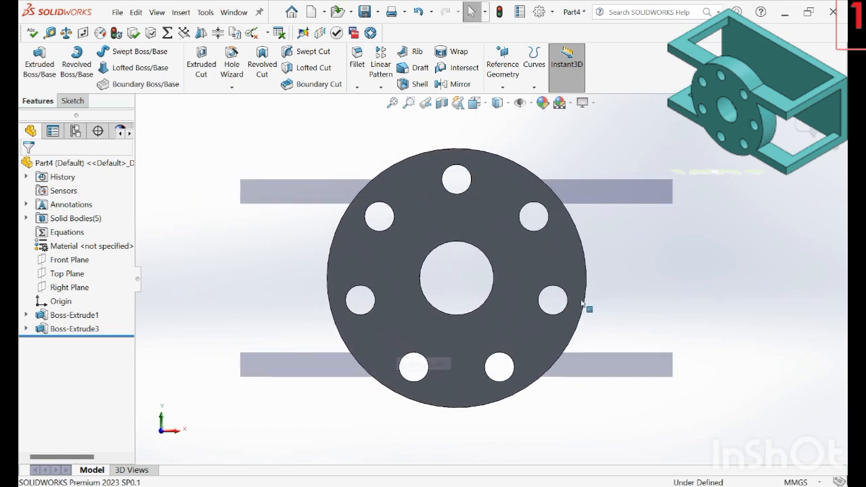
Extrude the four arm profiles 20 mm in the reversed direction, merged with the flange
left_click(38, 100)
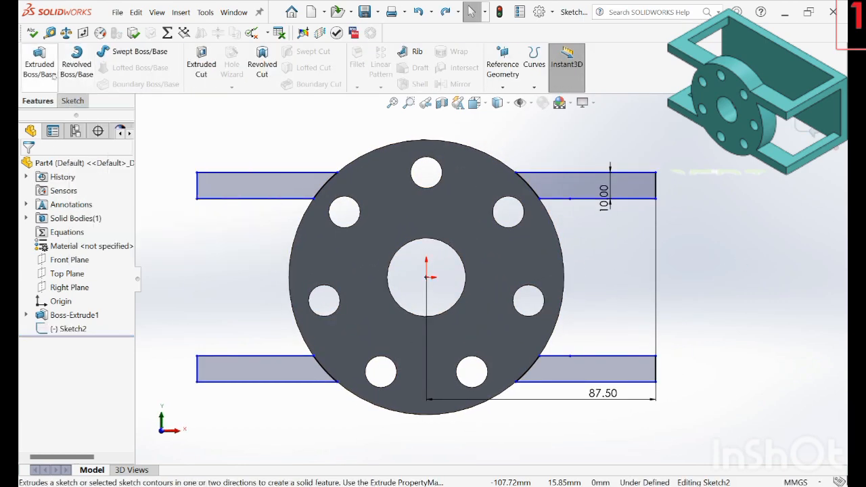
left_click(39, 59)
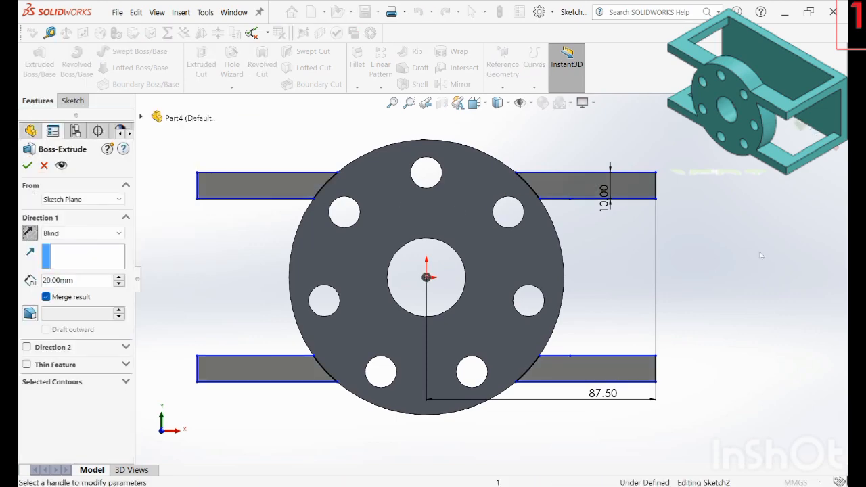
middle_click_drag(759, 254, 700, 260)
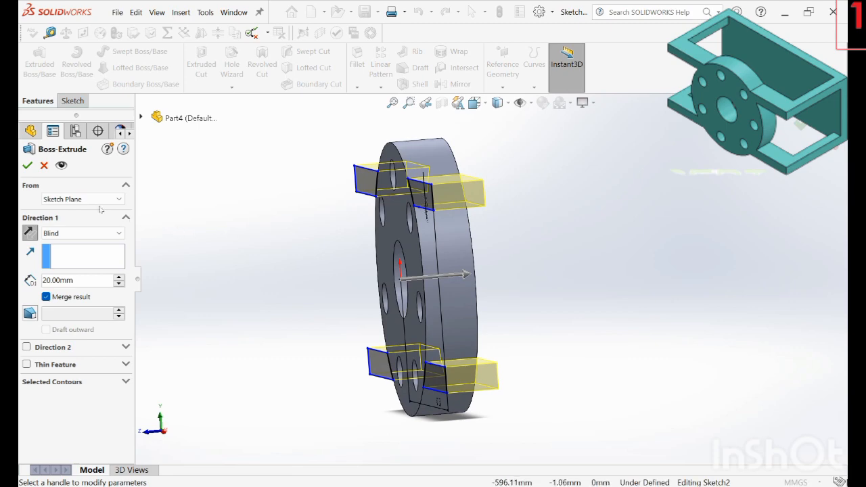
left_click(27, 165)
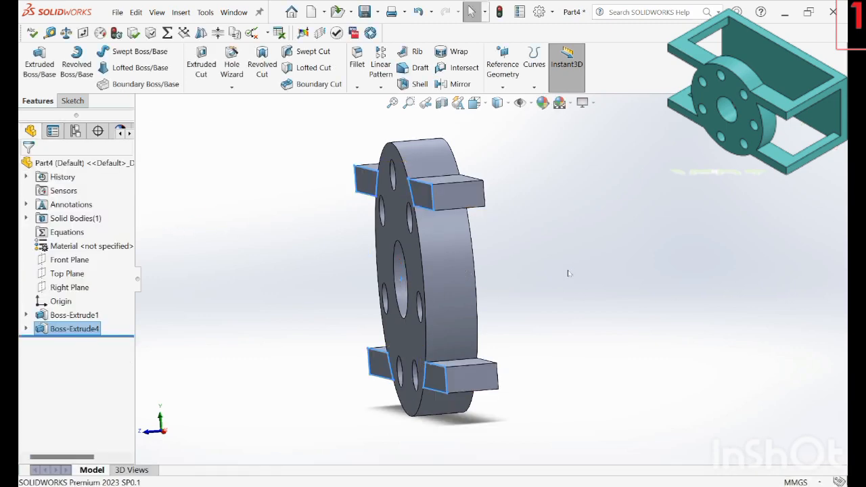
left_click(534, 274)
middle_click_drag(548, 236, 545, 202)
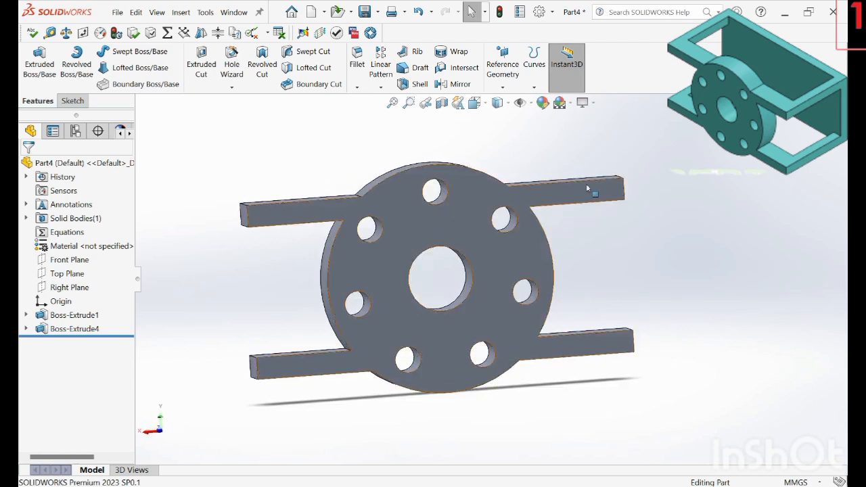
left_click(548, 196)
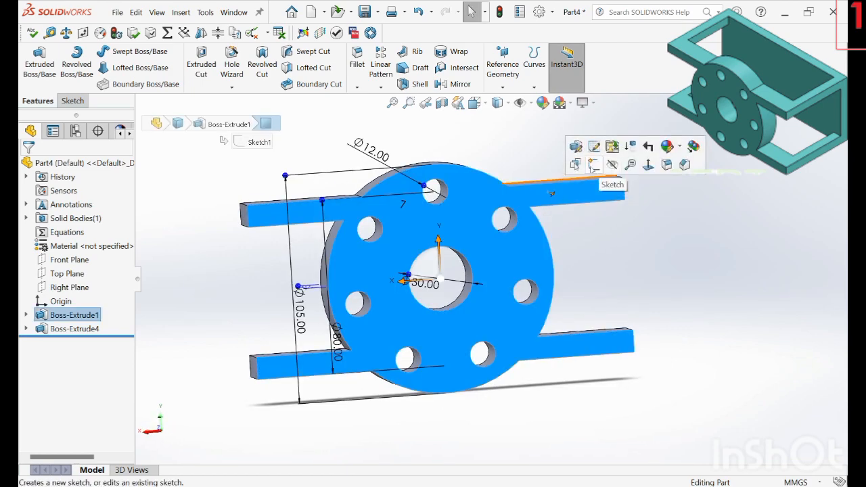
left_click(590, 167)
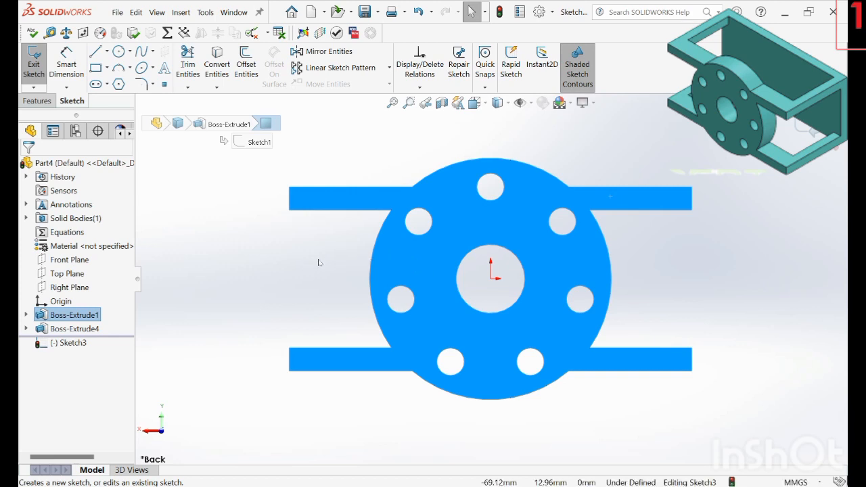
left_click(301, 271)
middle_click_drag(619, 252, 750, 256)
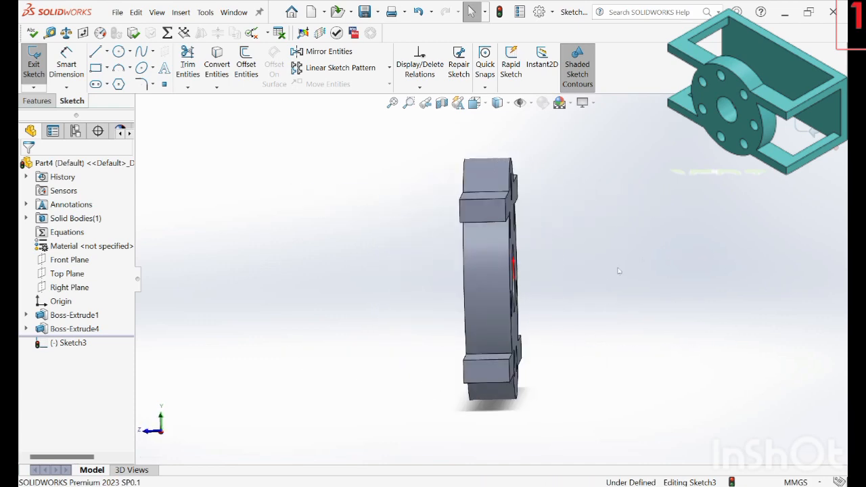
left_click(507, 215)
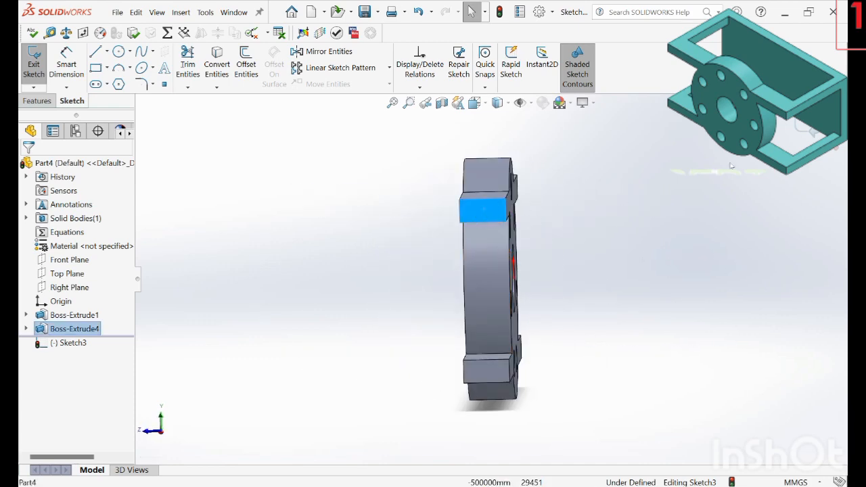
left_click(803, 128)
Sketch an open three-line rectangular profile about 113 mm long and 82 mm high behind the flange, on the upper arm's side face
left_click(488, 212)
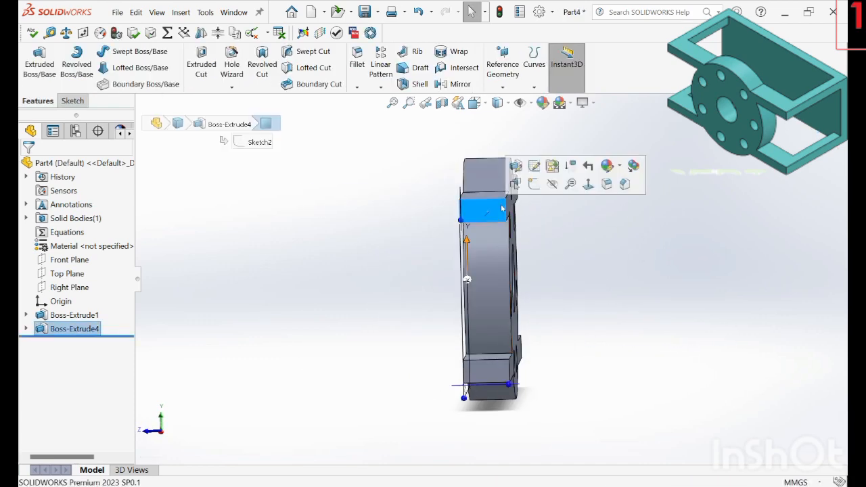
left_click(534, 184)
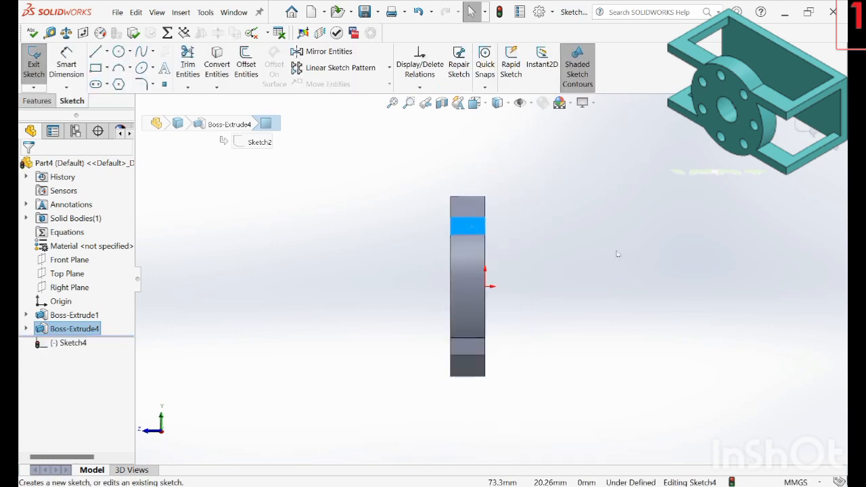
right_click_drag(643, 280, 587, 280)
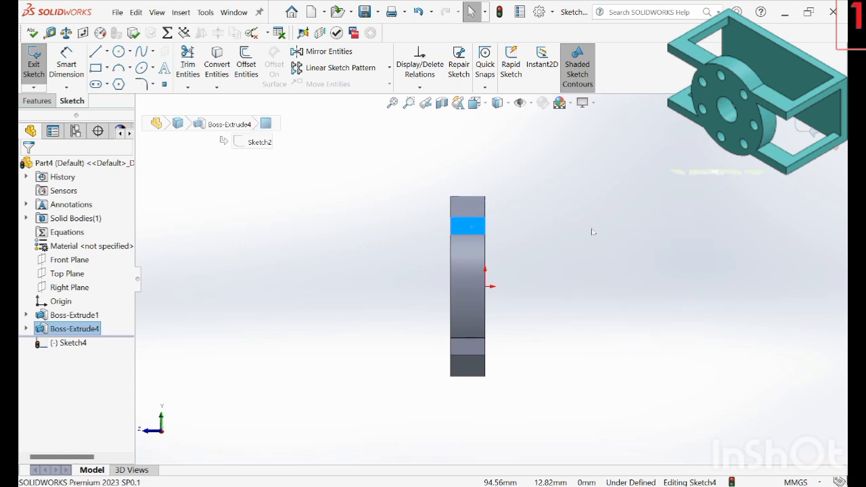
left_click(484, 217)
left_click(679, 217)
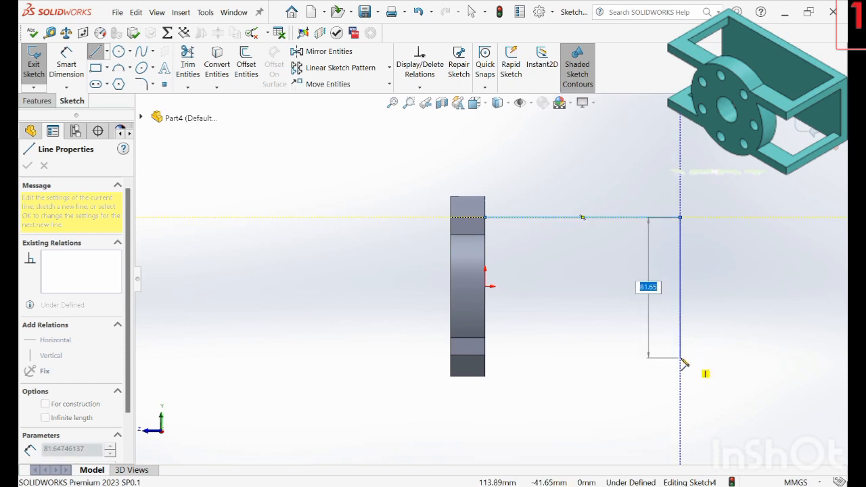
left_click(681, 357)
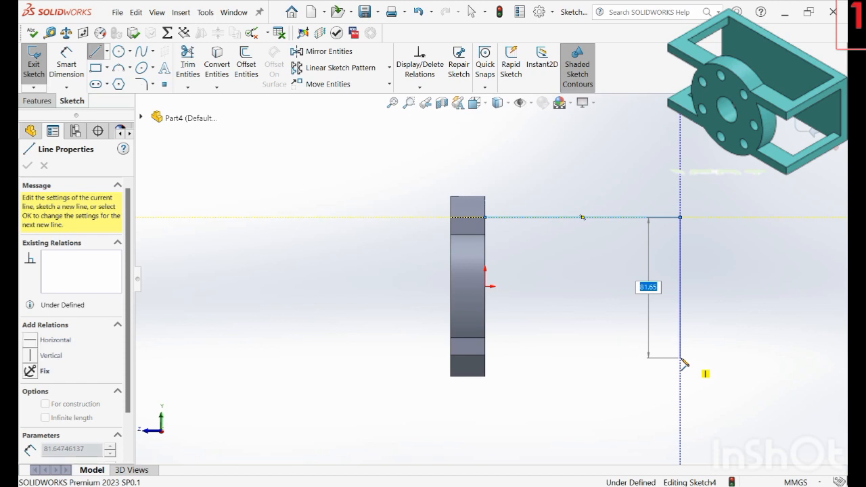
left_click(485, 355)
right_click(487, 358)
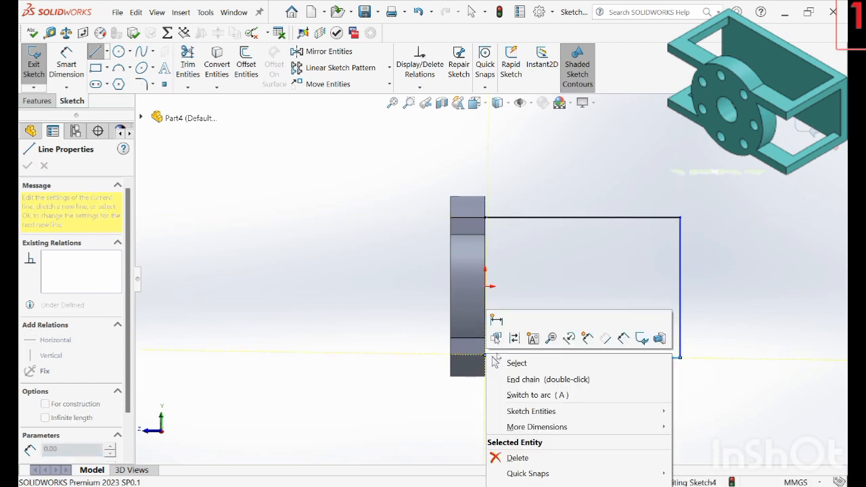
left_click(514, 362)
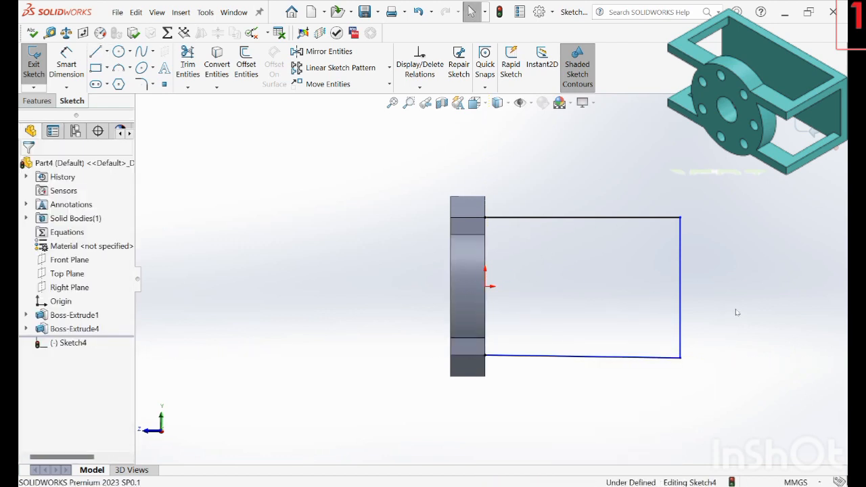
Dimension the profile's upper horizontal line to 70 mm
key("d")
left_click(606, 218)
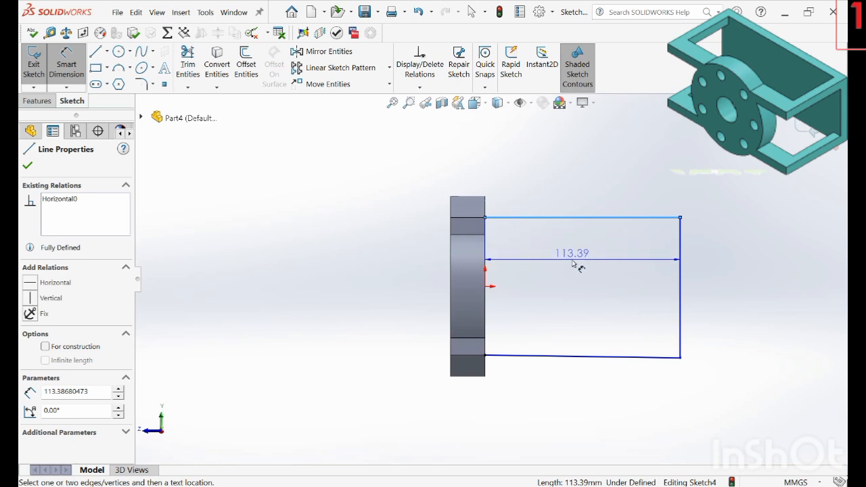
left_click(572, 264)
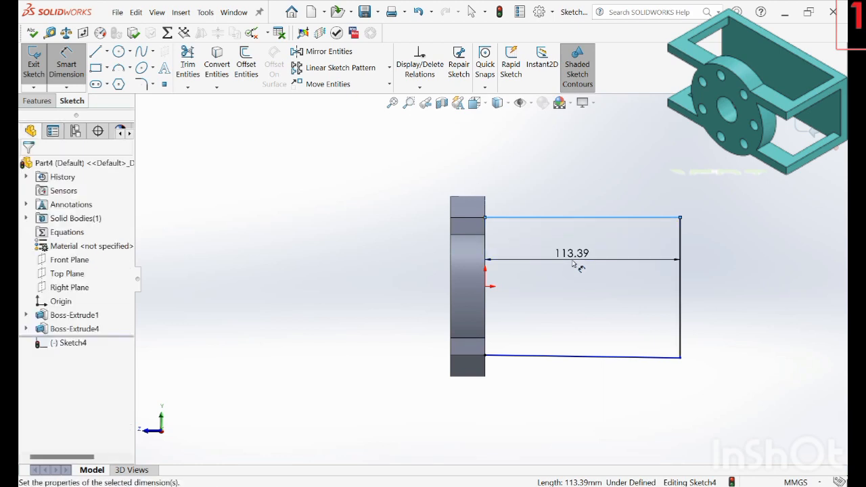
type("70")
key("Return")
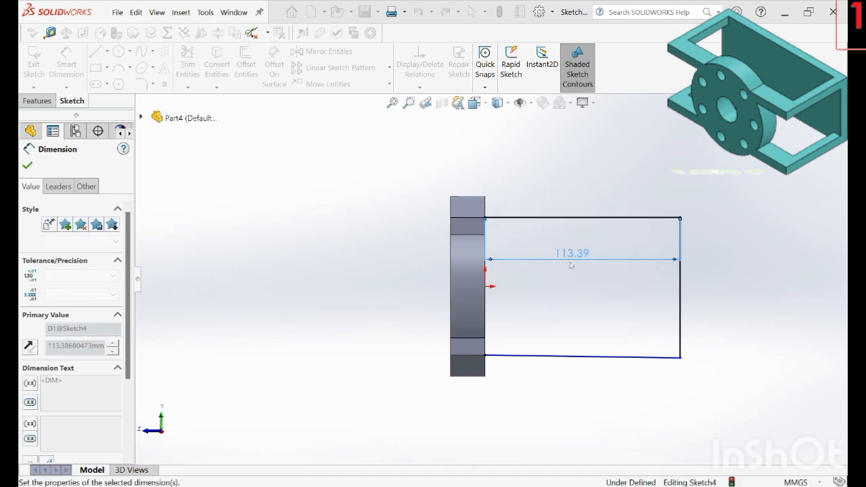
left_click(679, 292)
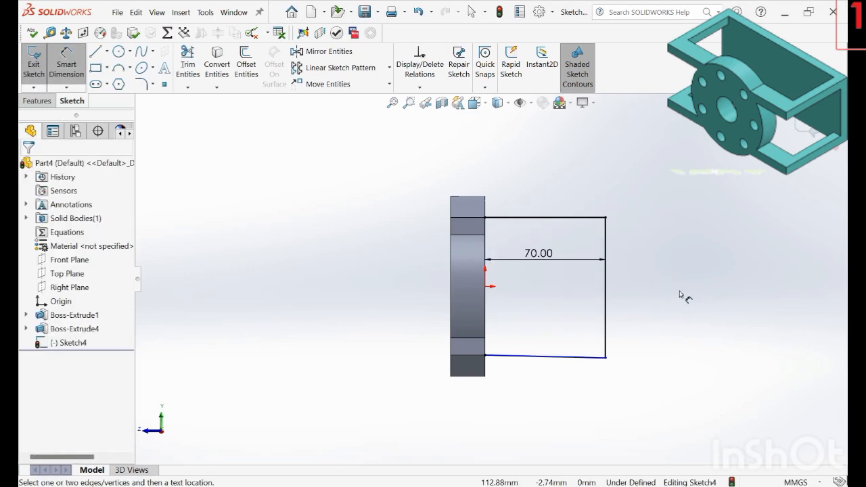
Dimension the profile's rear vertical line to 80 mm
left_click(607, 315)
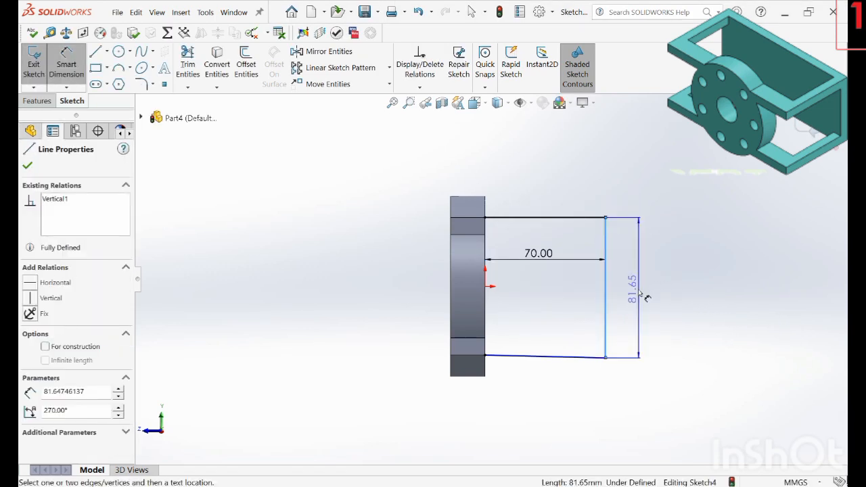
left_click(641, 292)
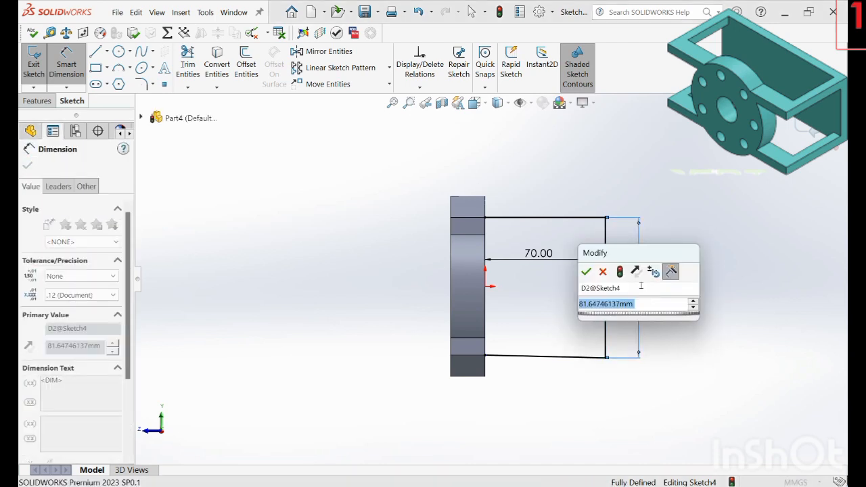
type("80")
key("Return")
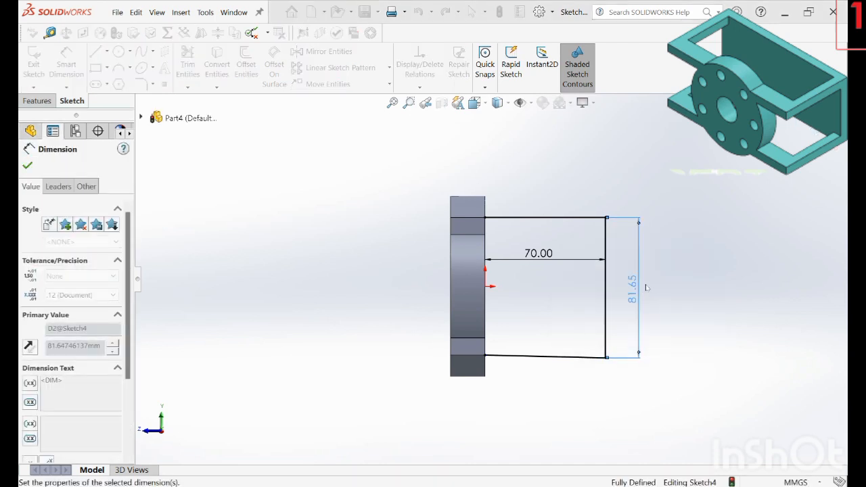
left_click(723, 280)
right_click_drag(681, 376, 707, 241)
key("Escape")
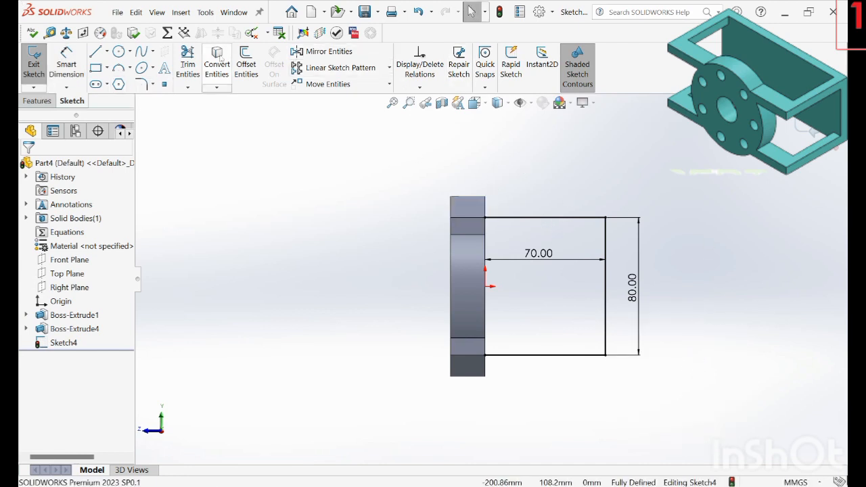
Offset the three-line profile chain 10 mm inward
left_click(246, 68)
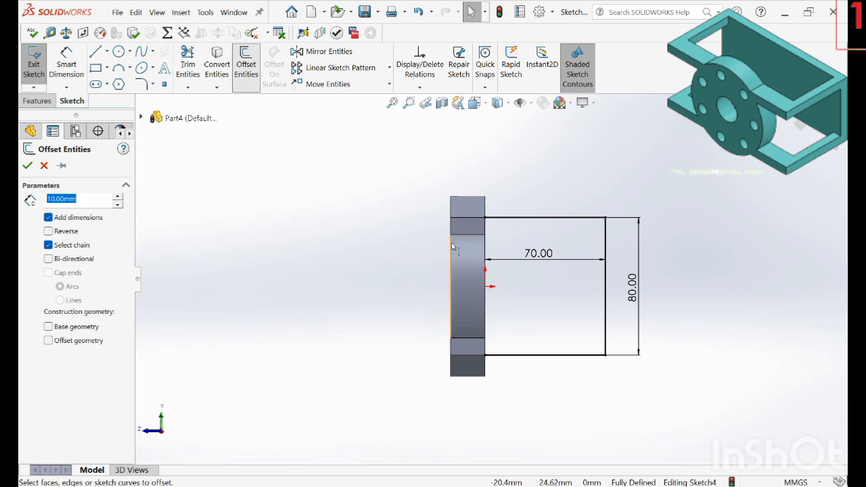
left_click(520, 219)
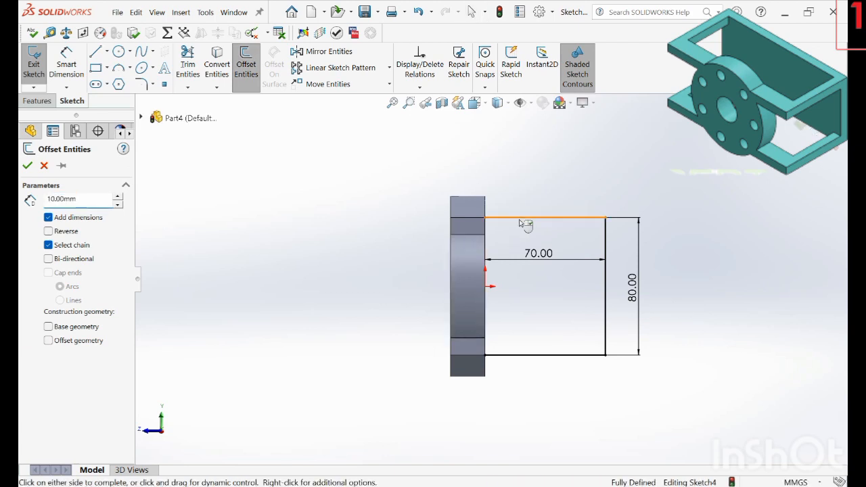
left_click(48, 231)
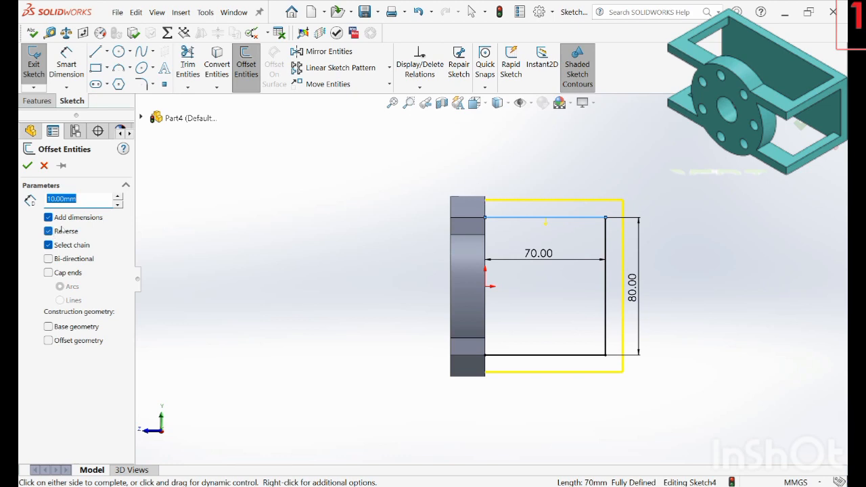
middle_click_drag(634, 230, 695, 248)
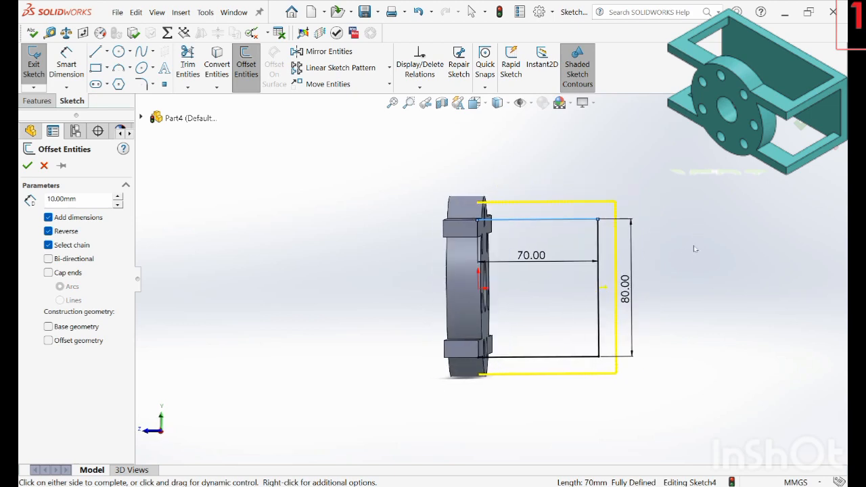
left_click(48, 231)
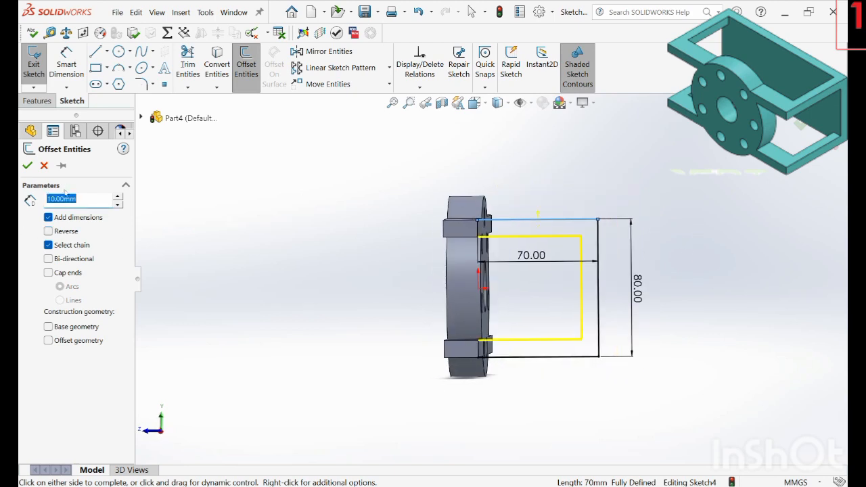
left_click(27, 165)
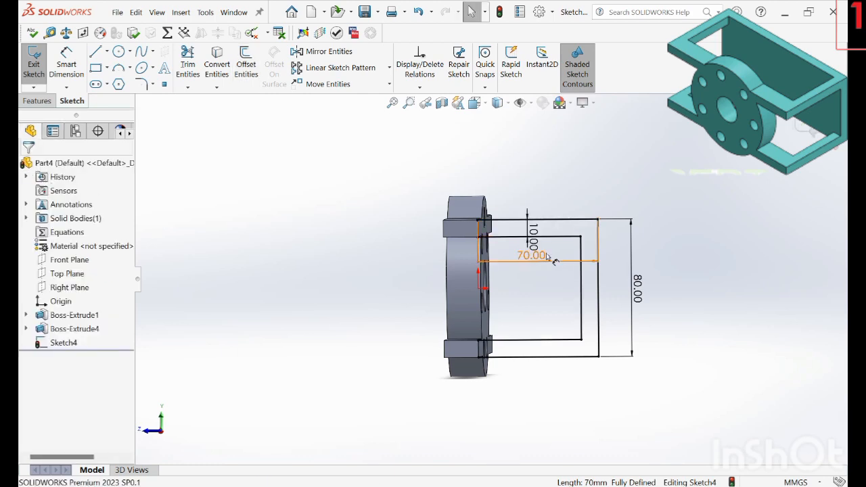
Convert the upper arm's side face outline and the lower arm's adjoining end edge into sketch lines
scroll(559, 248, "down", 2)
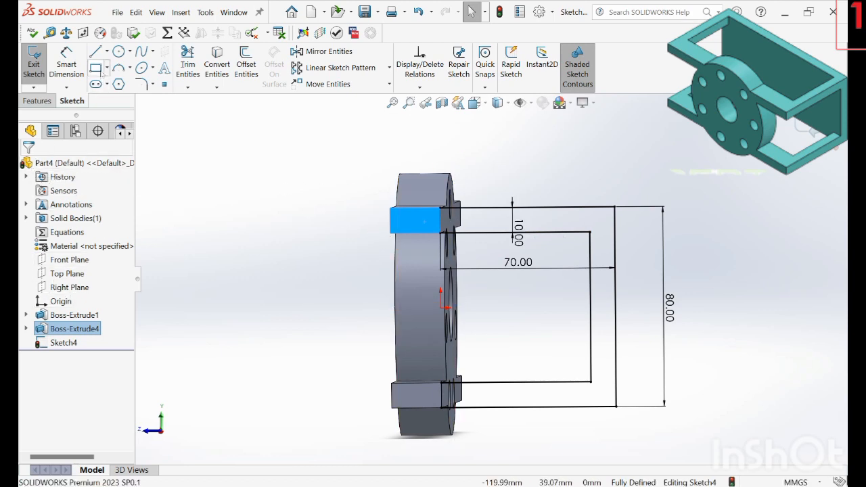
left_click(38, 101)
left_click(73, 101)
left_click(217, 73)
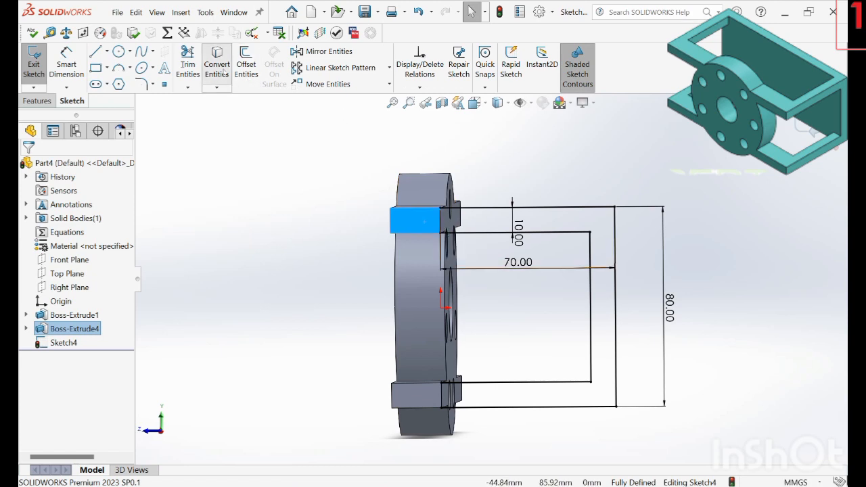
left_click(440, 225)
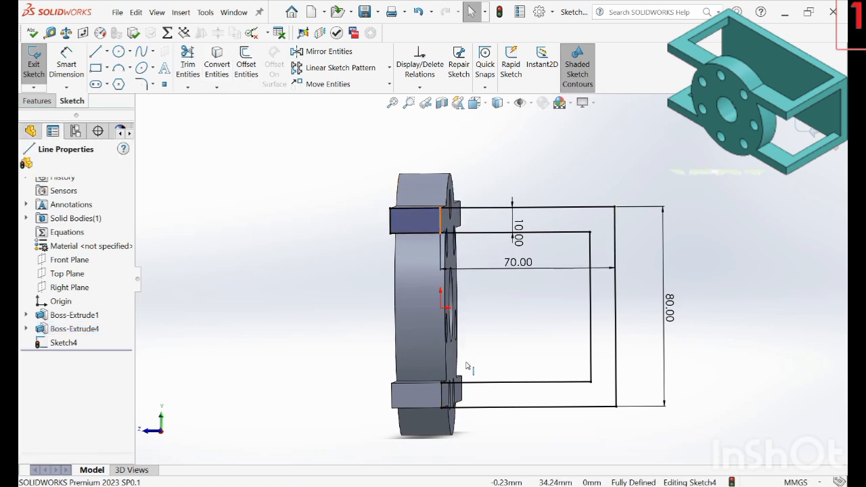
key("Escape")
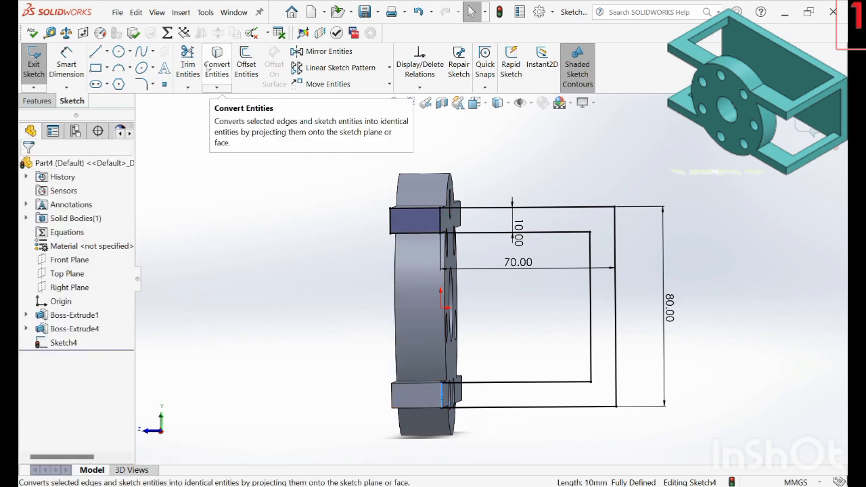
left_click(217, 67)
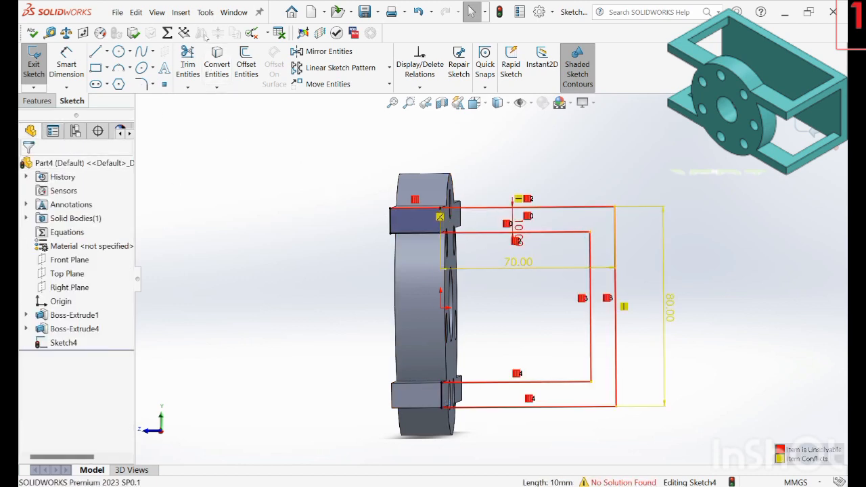
Trim away the converted lines around the upper arm's face, keeping only the edge that closes the frame profile
left_click(192, 67)
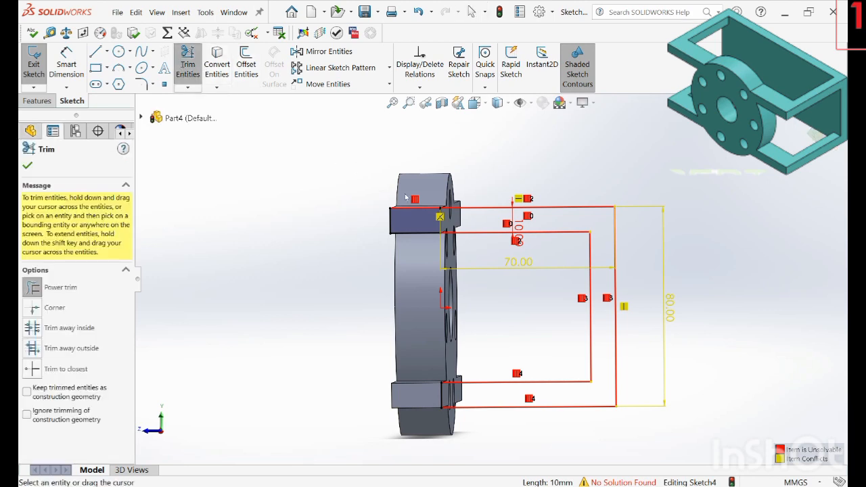
left_click_drag(405, 196, 428, 255)
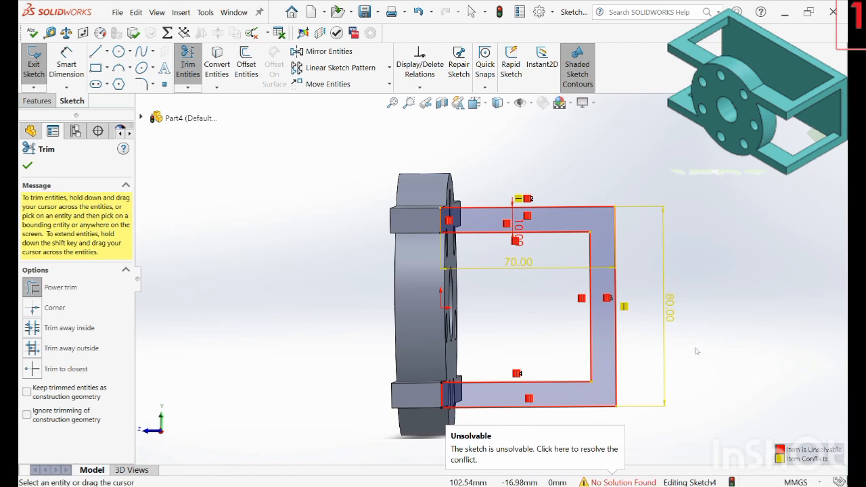
scroll(492, 322, "down", 1)
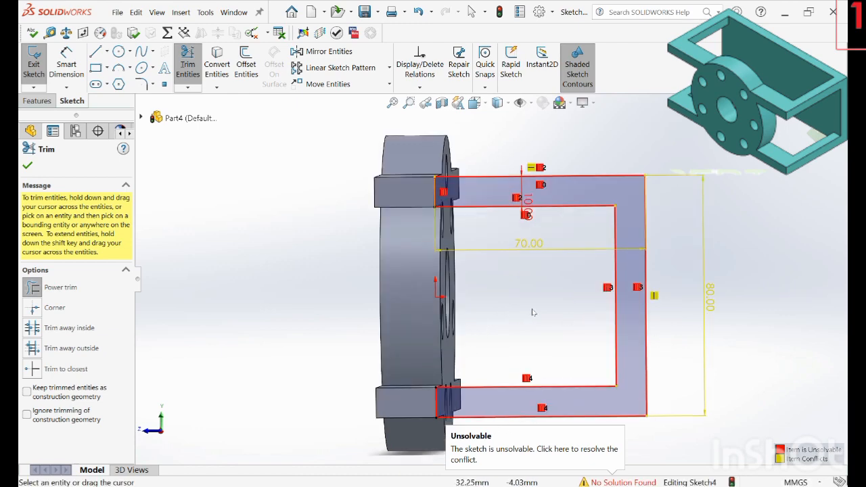
middle_click_drag(474, 314, 549, 304)
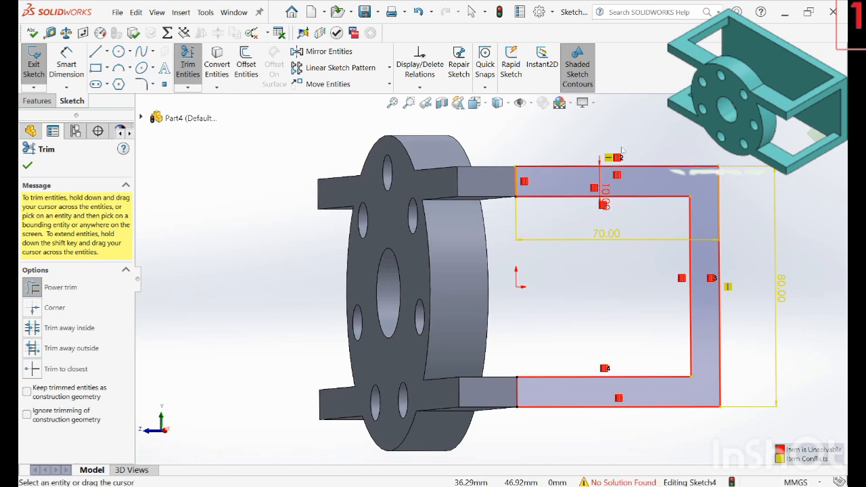
left_click(28, 166)
Delete the conflicting offset relation between the outer and inner upper lines of the frame profile
scroll(644, 132, "down", 1)
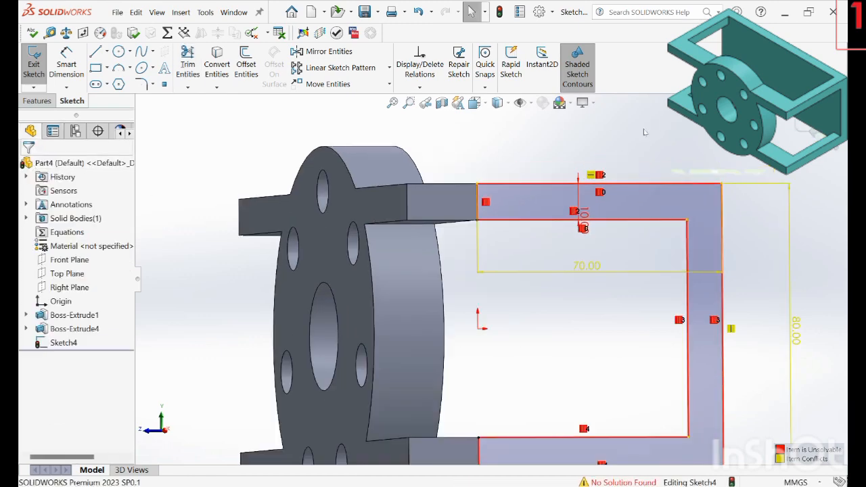
mouse_move(644, 132)
middle_mouse_down()
mouse_move(635, 129)
mouse_move(644, 127)
middle_mouse_up()
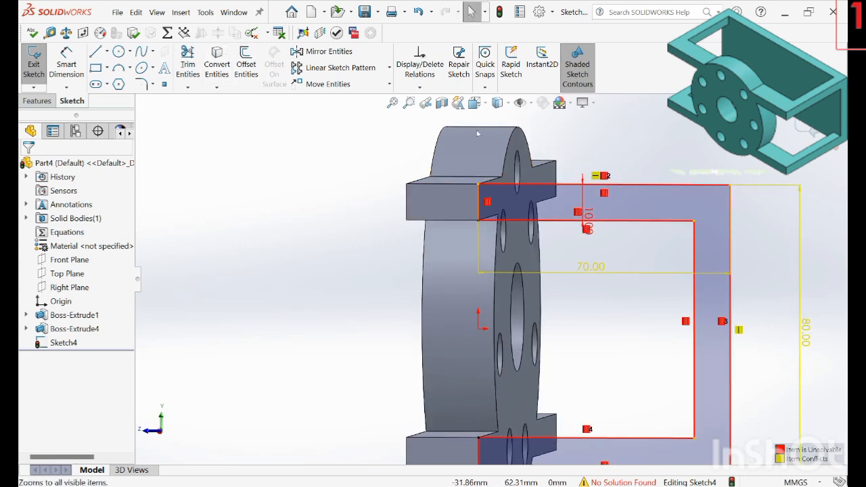
right_click(603, 175)
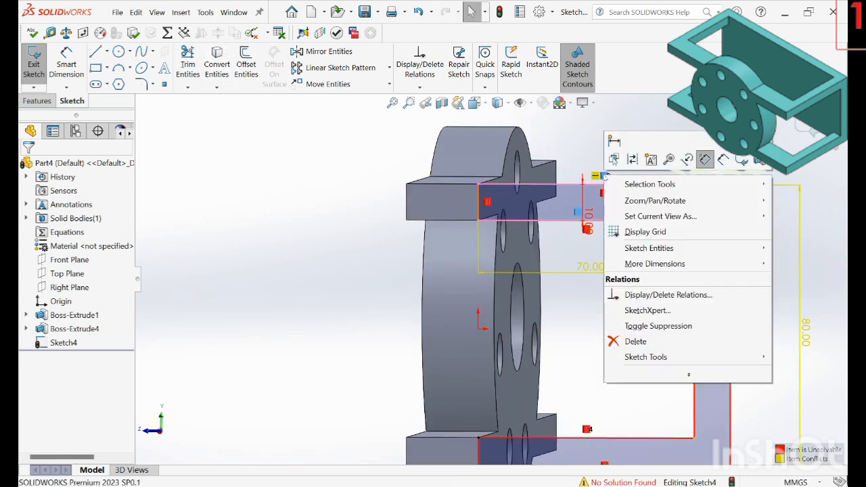
left_click(634, 342)
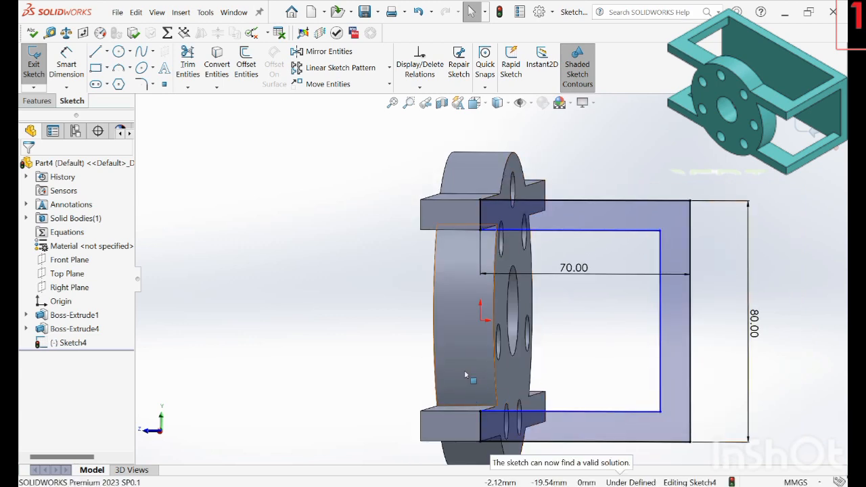
scroll(260, 72, "up", 1)
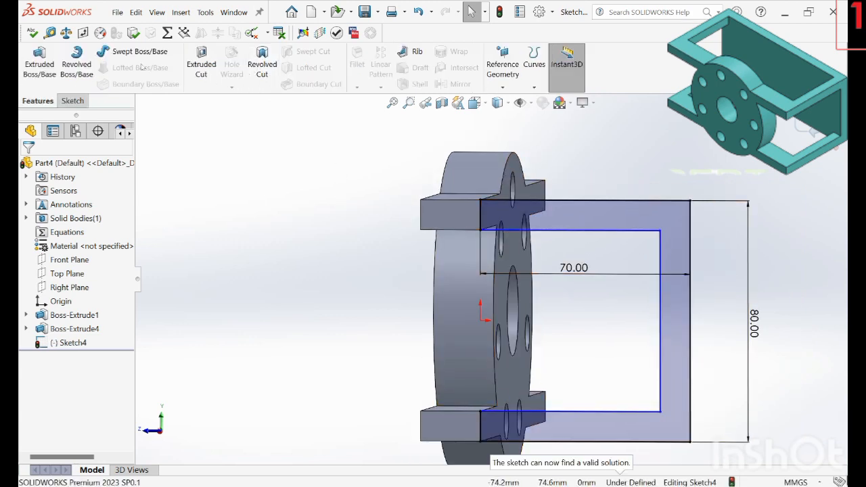
Extrude the frame profile Through All in the reversed direction, across the back of the flange and merged with the body
left_click(51, 65)
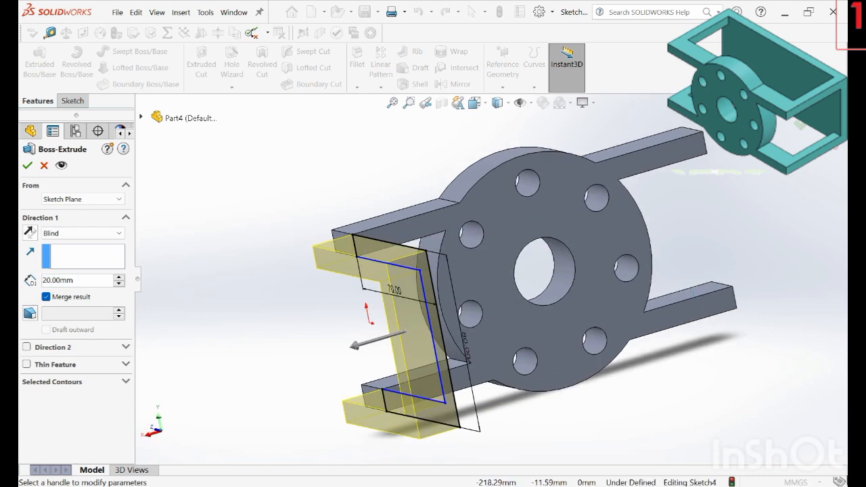
left_click(29, 232)
middle_click_drag(580, 365, 632, 373)
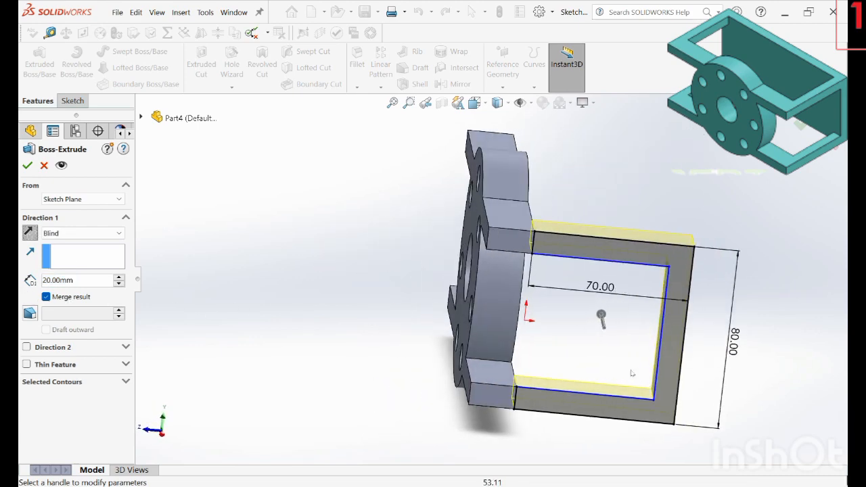
left_click(73, 233)
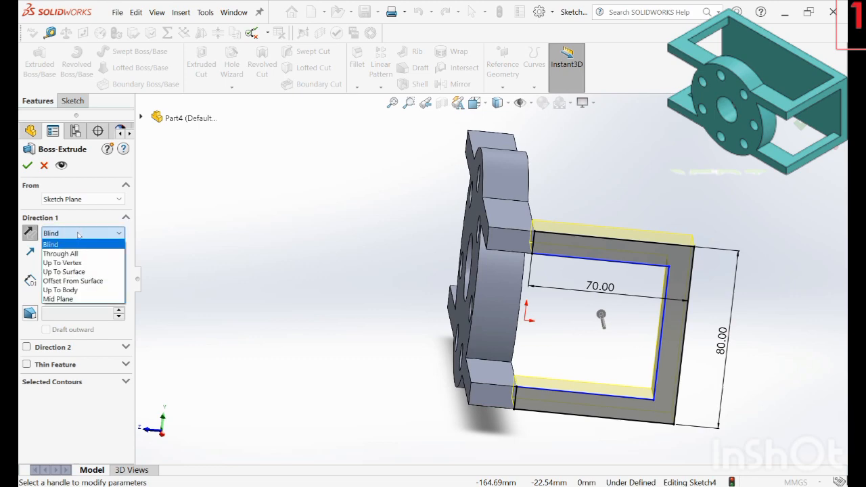
left_click(68, 253)
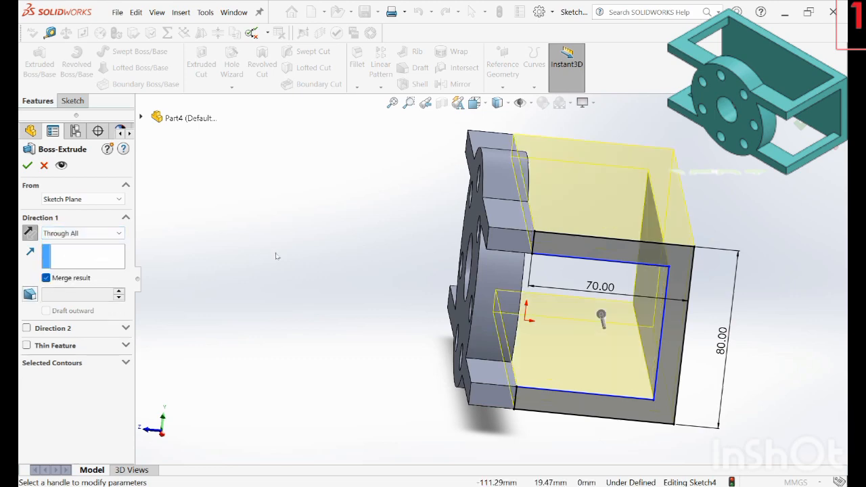
middle_click_drag(276, 256, 247, 228)
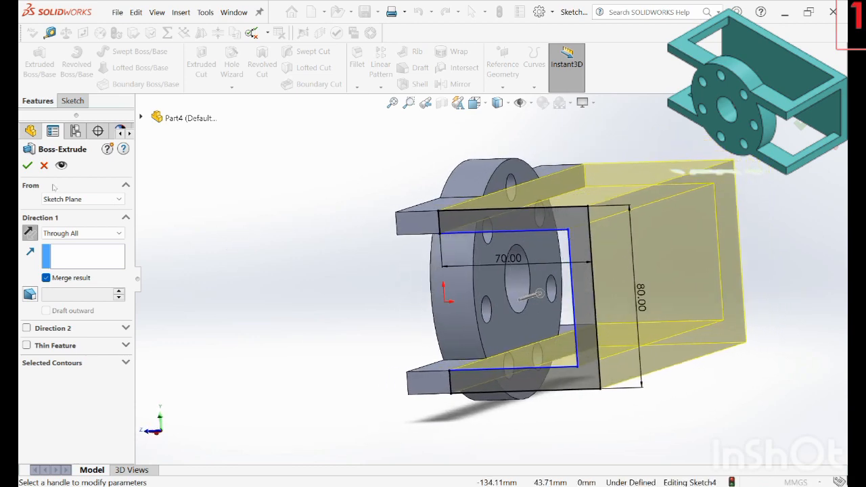
left_click(27, 165)
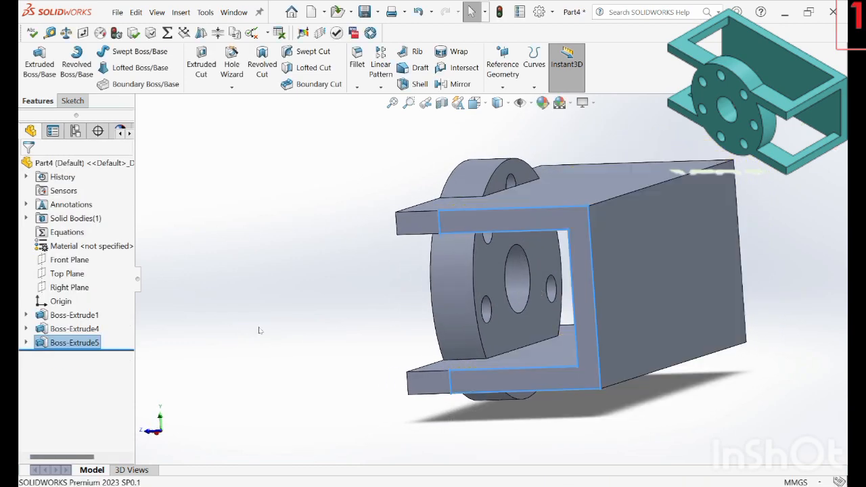
Sketch a corner rectangle about 60 mm high on the frame's upper face, with its lower side level with the flange's rear edge
middle_click_drag(447, 339, 591, 253)
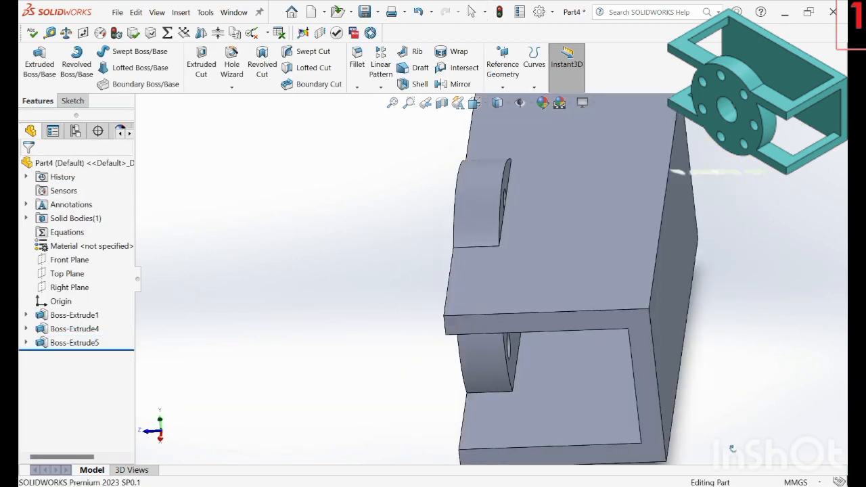
left_click(588, 239)
left_click(629, 215)
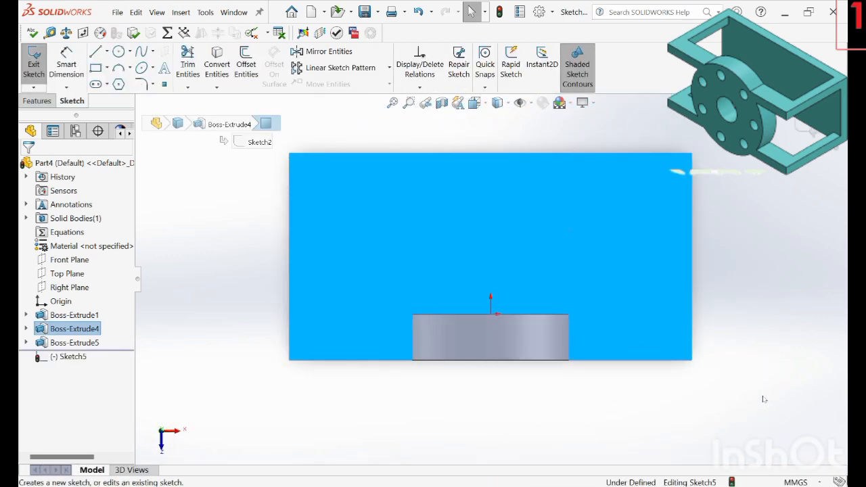
right_click_drag(757, 431, 762, 411)
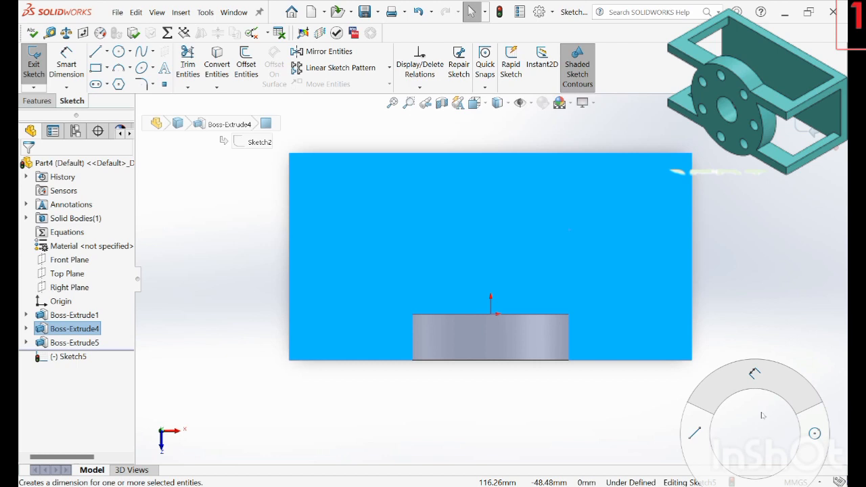
right_click_drag(762, 415, 754, 457)
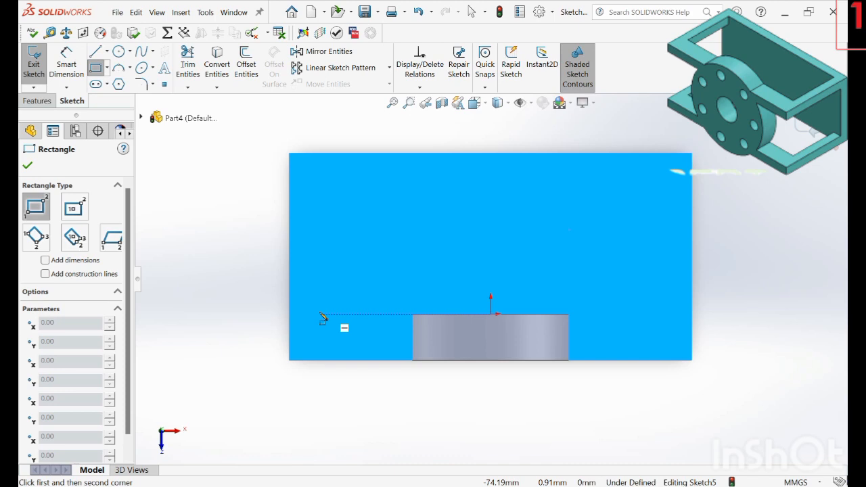
left_click(320, 314)
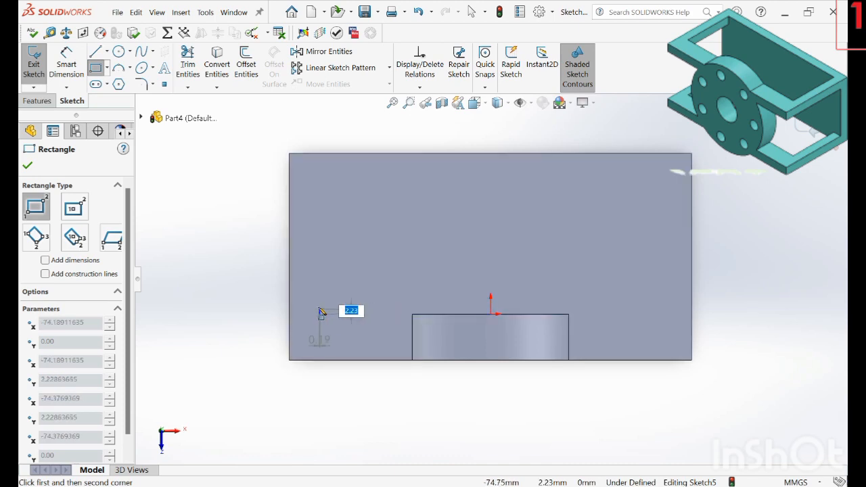
left_click(667, 175)
right_click(669, 177)
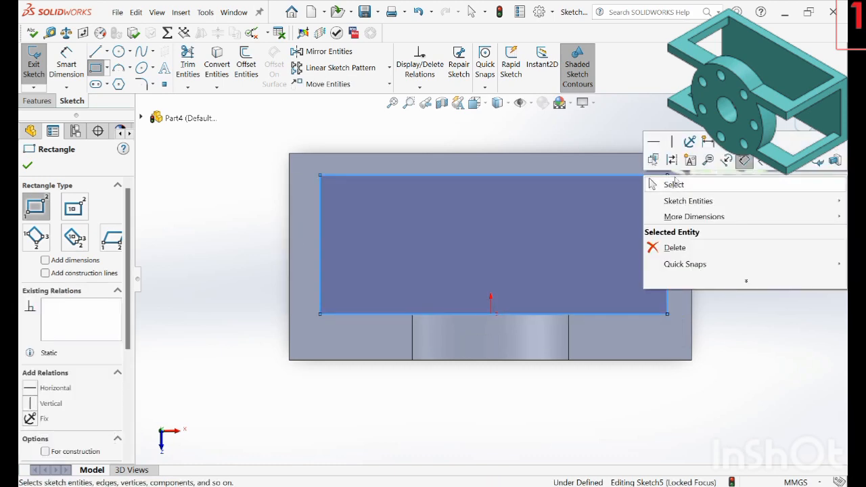
left_click(677, 182)
Dimension the rectangle's right side 10 mm from the right edge of the frame's upper face
right_click_drag(772, 284, 772, 251)
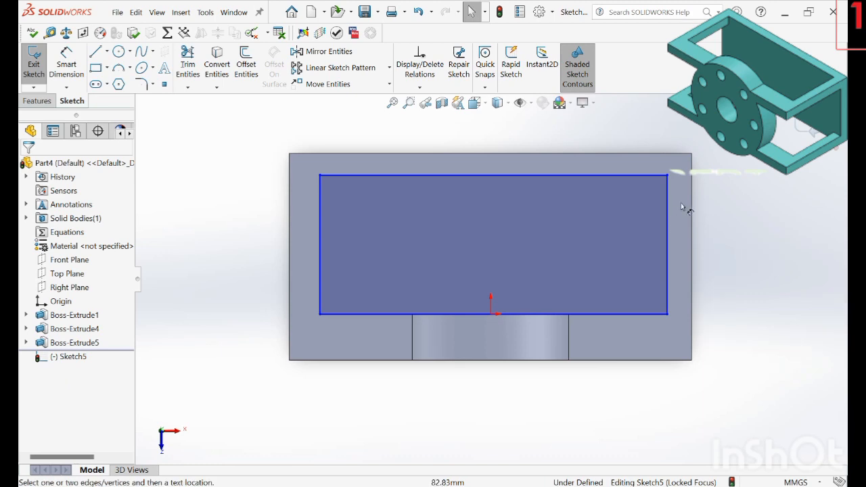
left_click(667, 220)
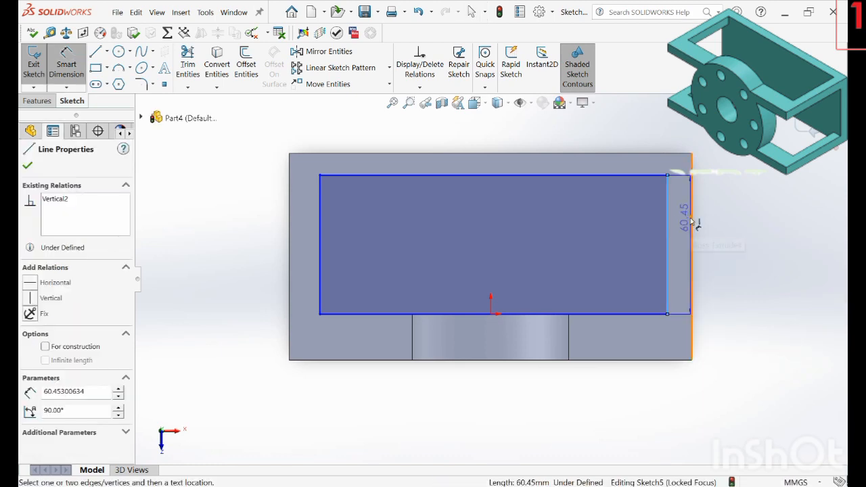
left_click(691, 223)
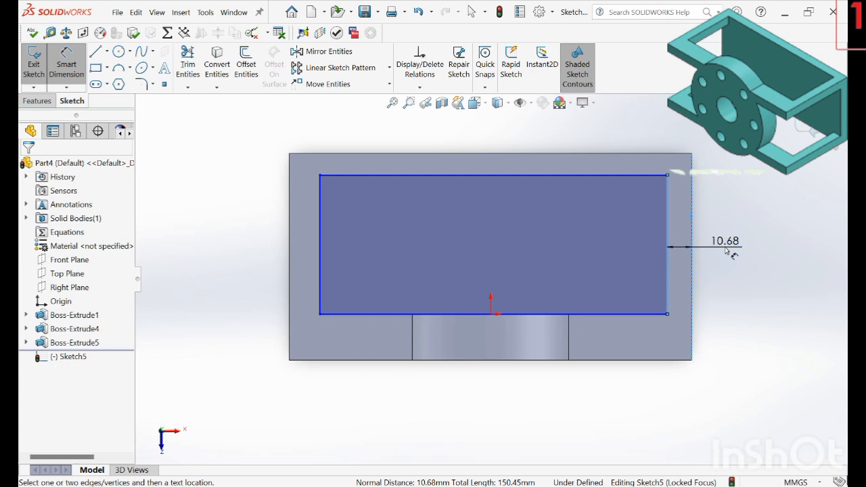
left_click(728, 247)
type("10")
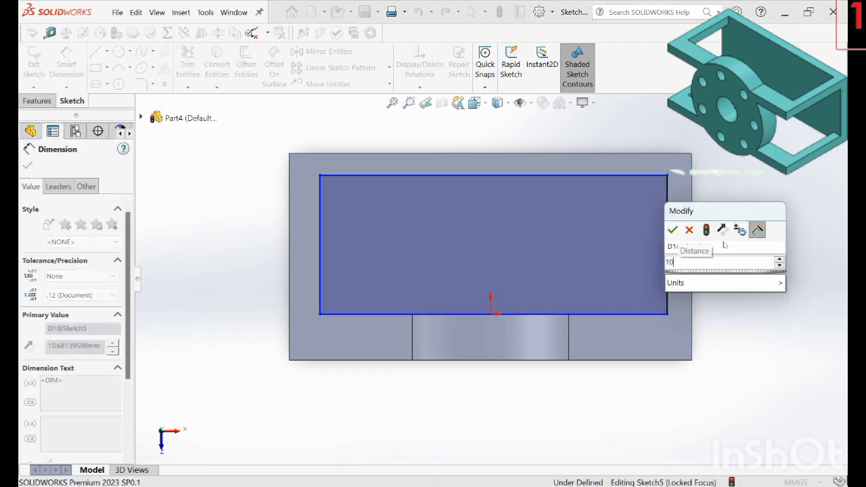
key("Return")
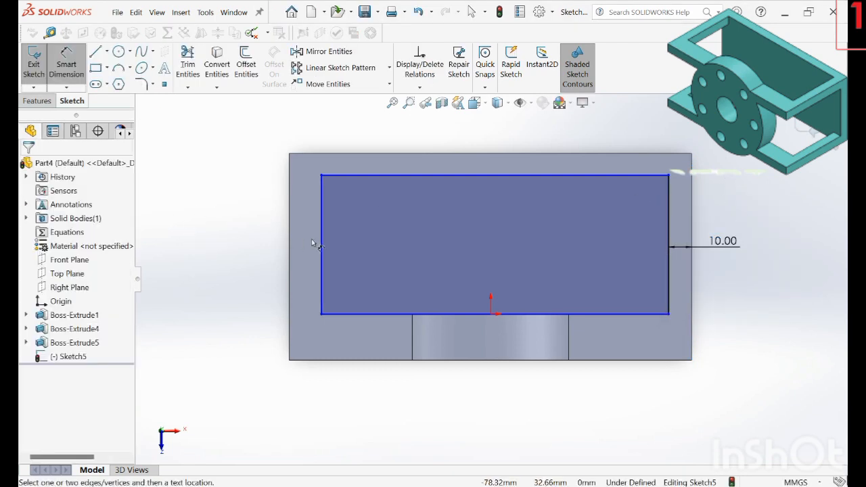
Dimension the rectangle's left side 10 mm from the left edge of the frame's upper face
left_click(321, 244)
left_click(289, 248)
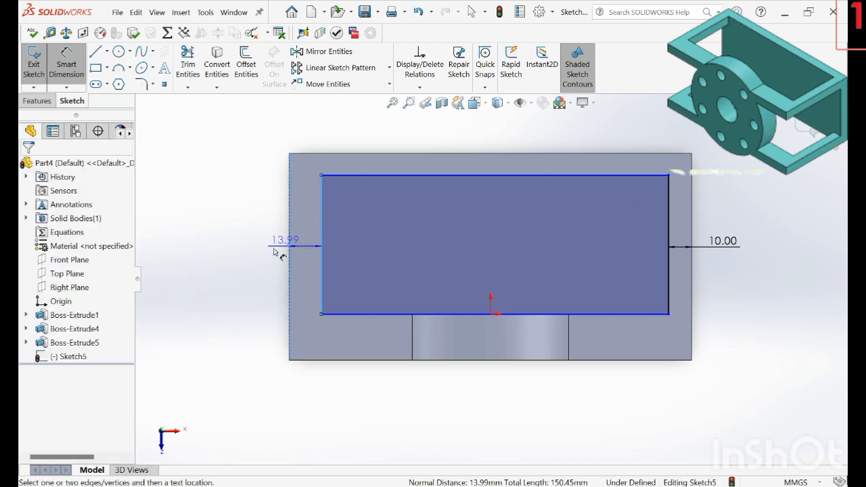
left_click(202, 223)
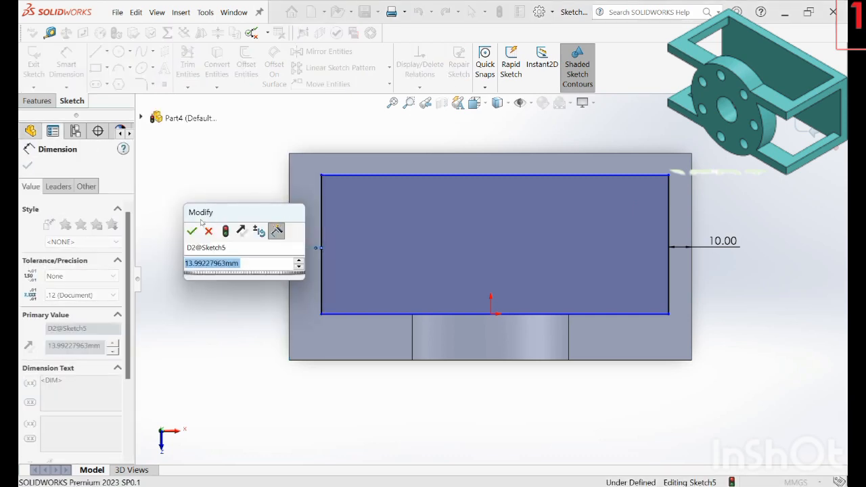
type("1")
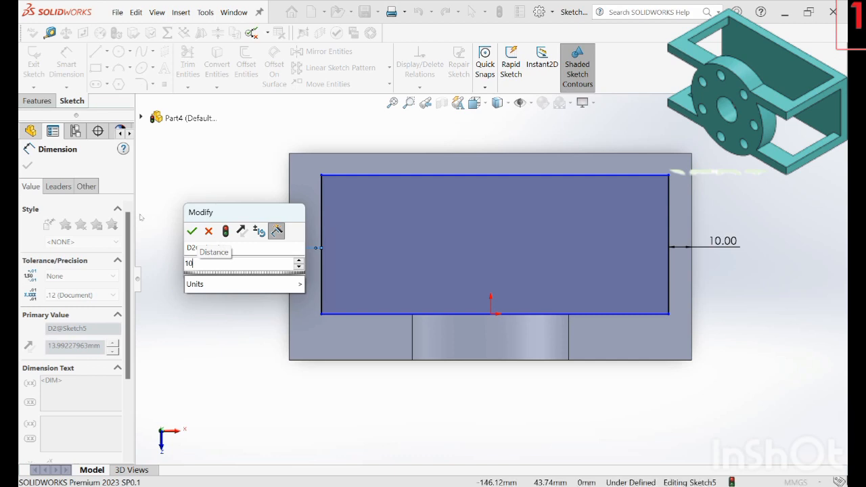
type("0")
left_click(192, 232)
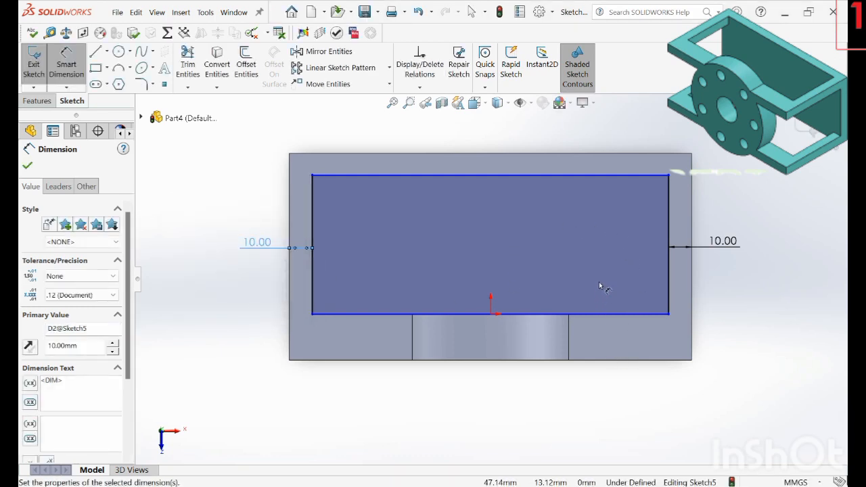
Dimension the rectangle's rear side 10 mm from the rear edge of the frame's upper face
left_click(588, 174)
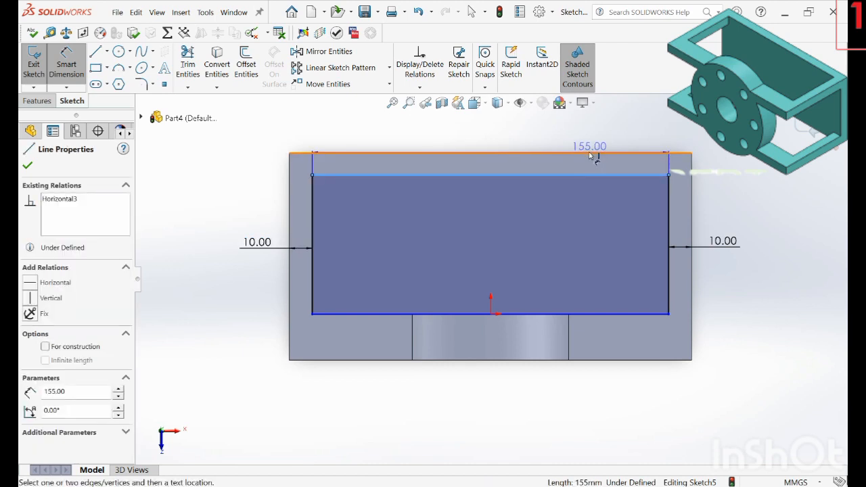
left_click(590, 152)
left_click(593, 146)
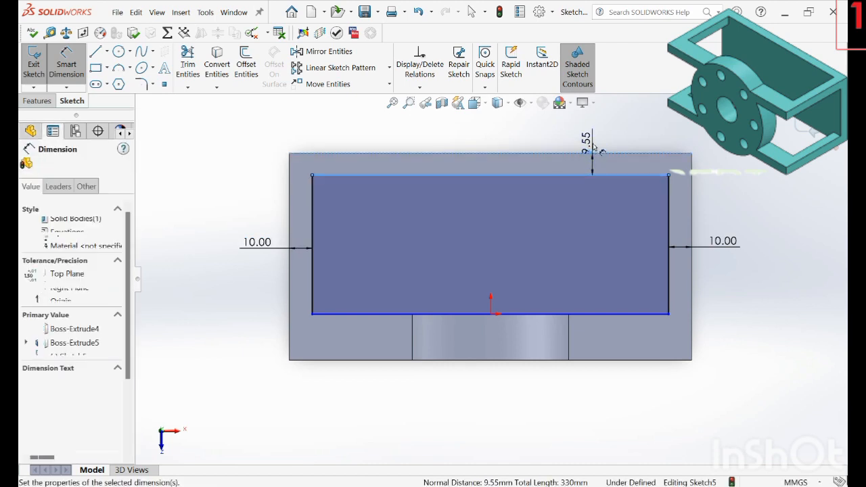
key("Return")
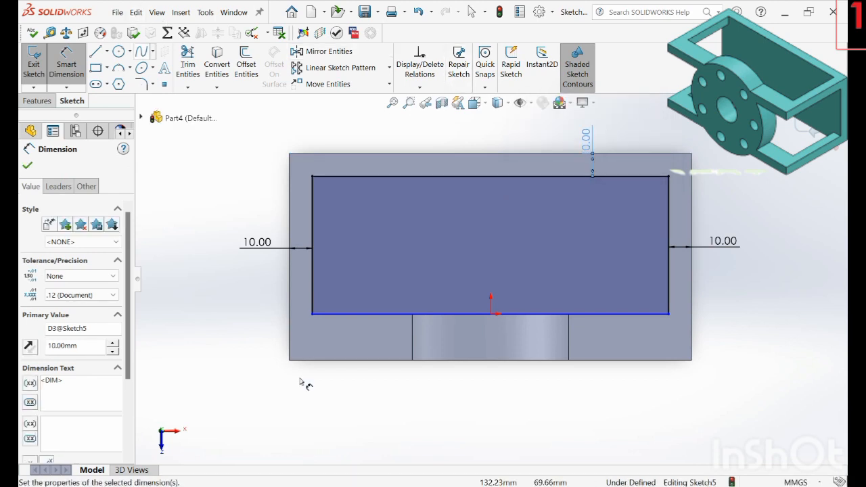
Cut the rectangle Through All so it opens windows in both the upper and lower walls of the frame
scroll(190, 54, "up", 1)
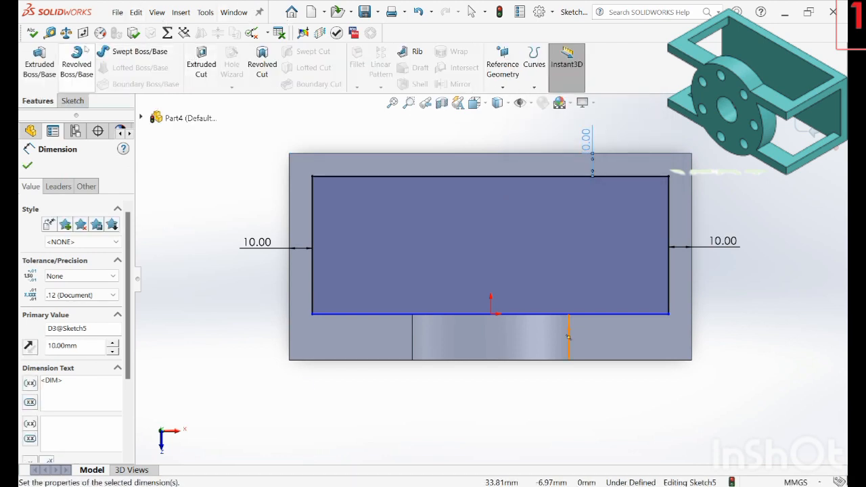
left_click(201, 64)
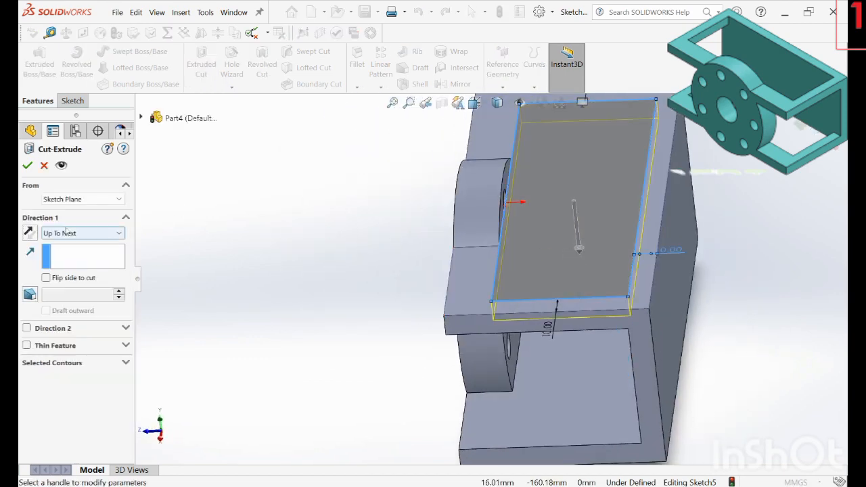
left_click(68, 233)
left_click(61, 253)
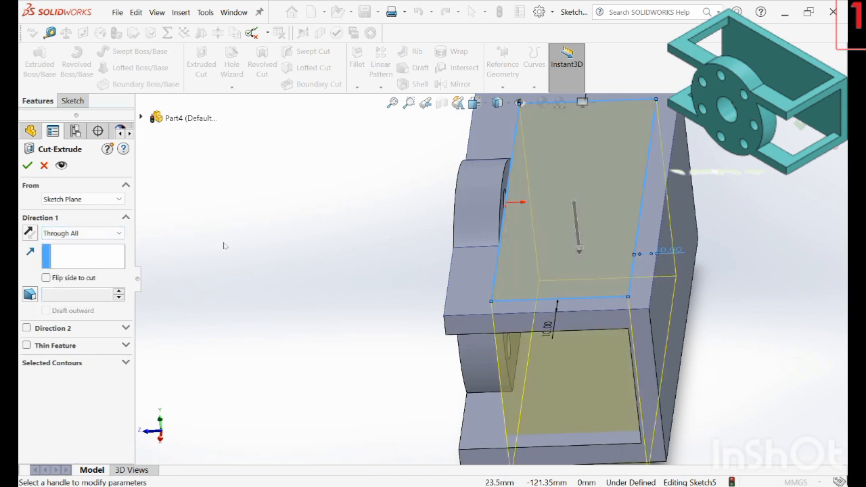
middle_click_drag(275, 249, 289, 202)
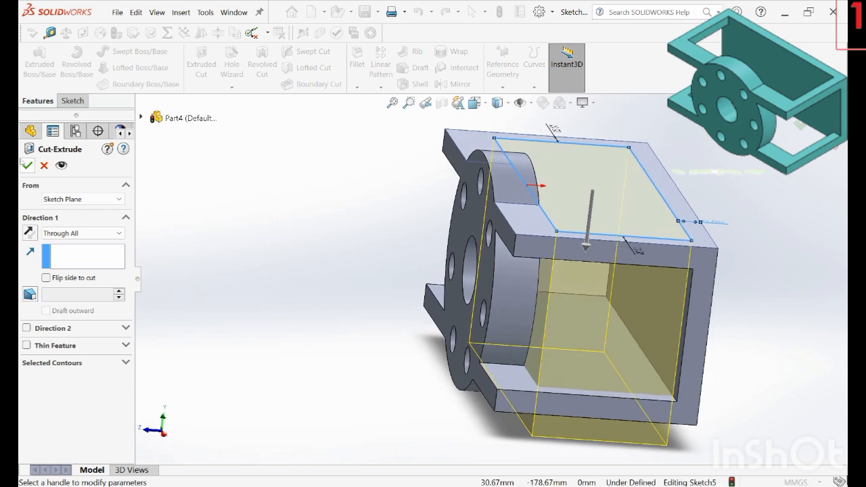
left_click(27, 165)
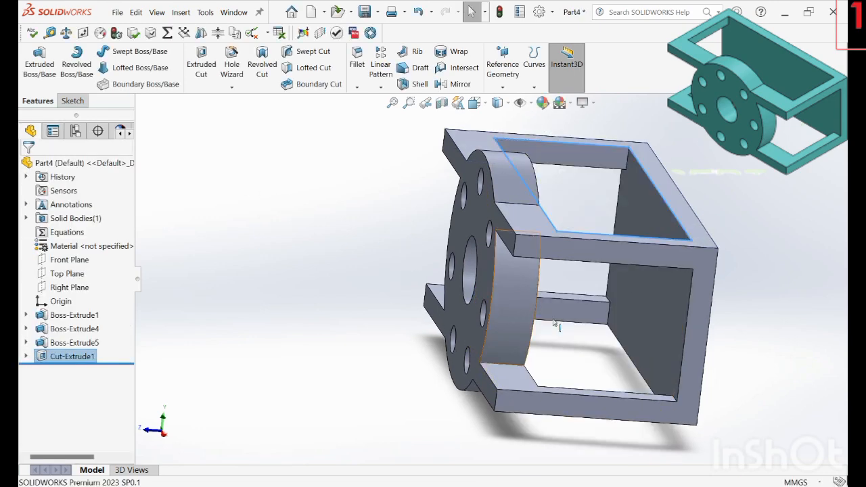
middle_click_drag(553, 324, 396, 284)
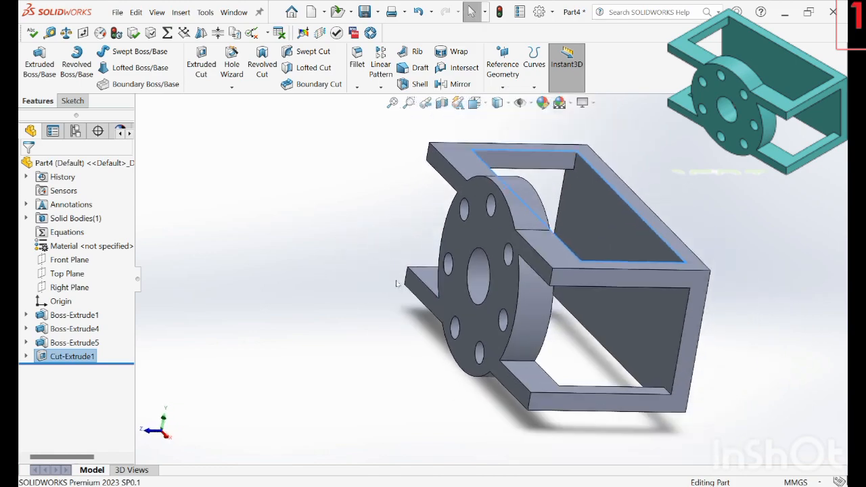
middle_click_drag(308, 296, 725, 292)
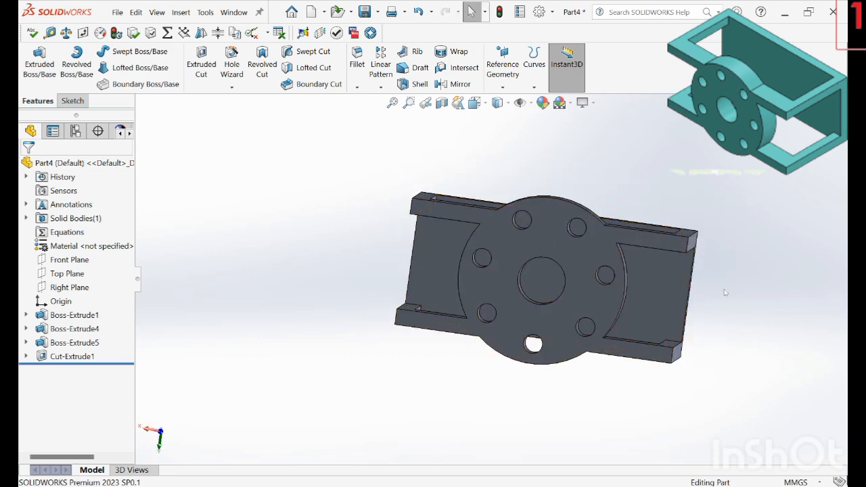
scroll(724, 292, "down", 2)
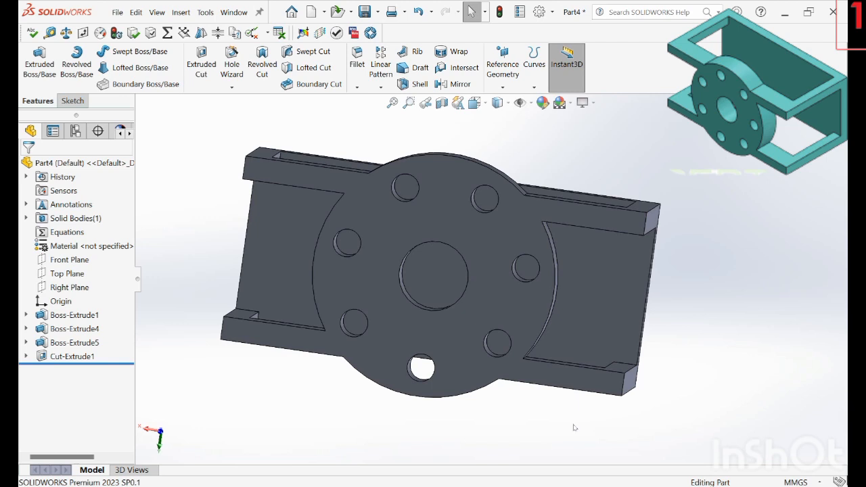